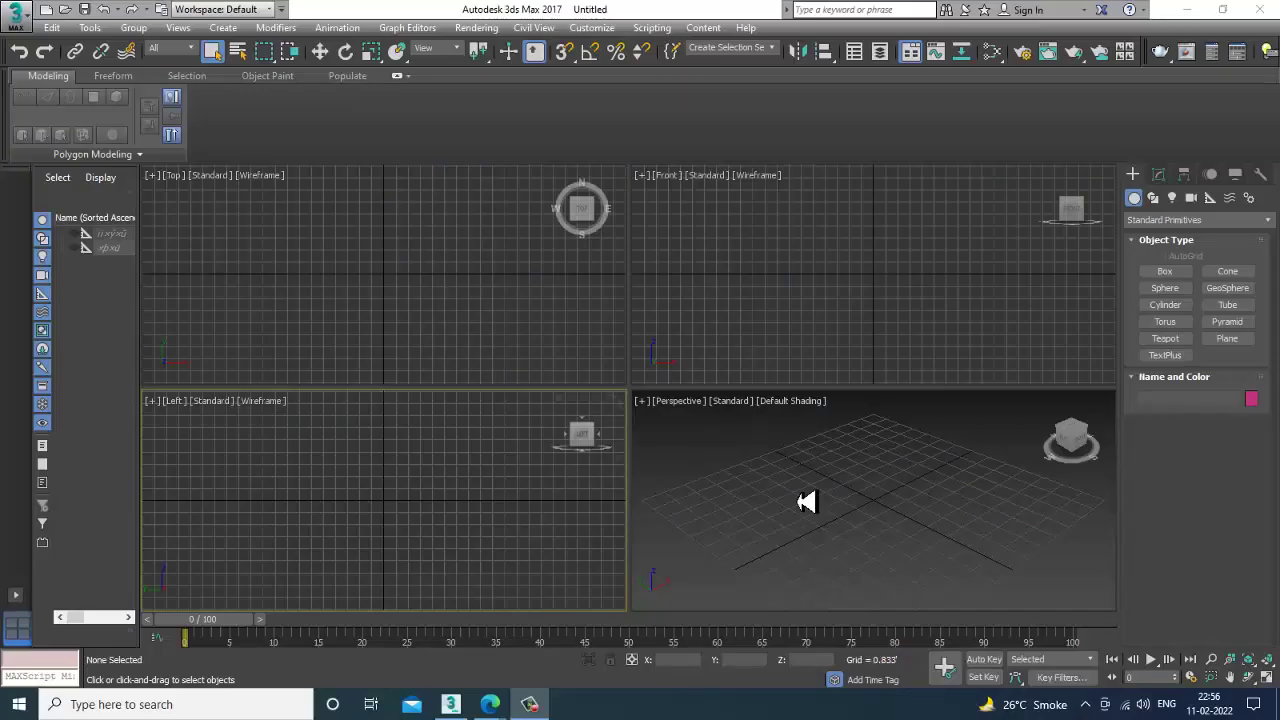
{"action": "left_click", "coordinate": [822, 511]}
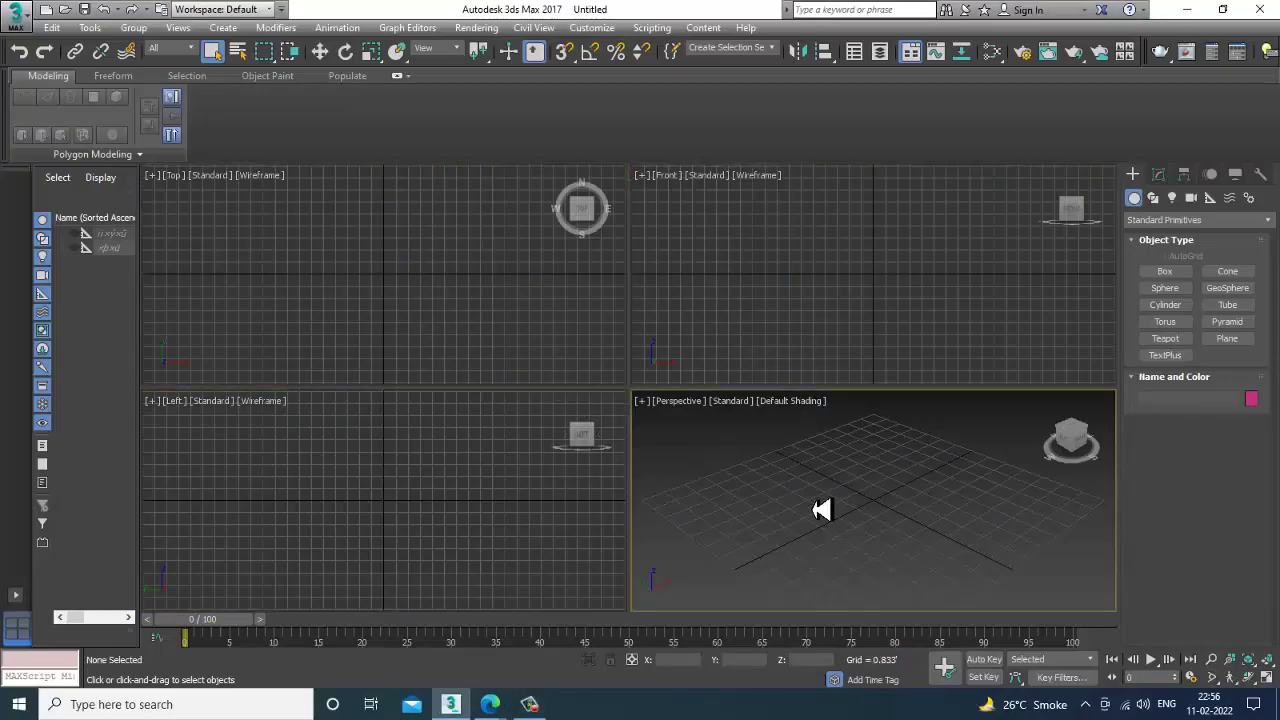
{"action": "left_click", "coordinate": [765, 321]}
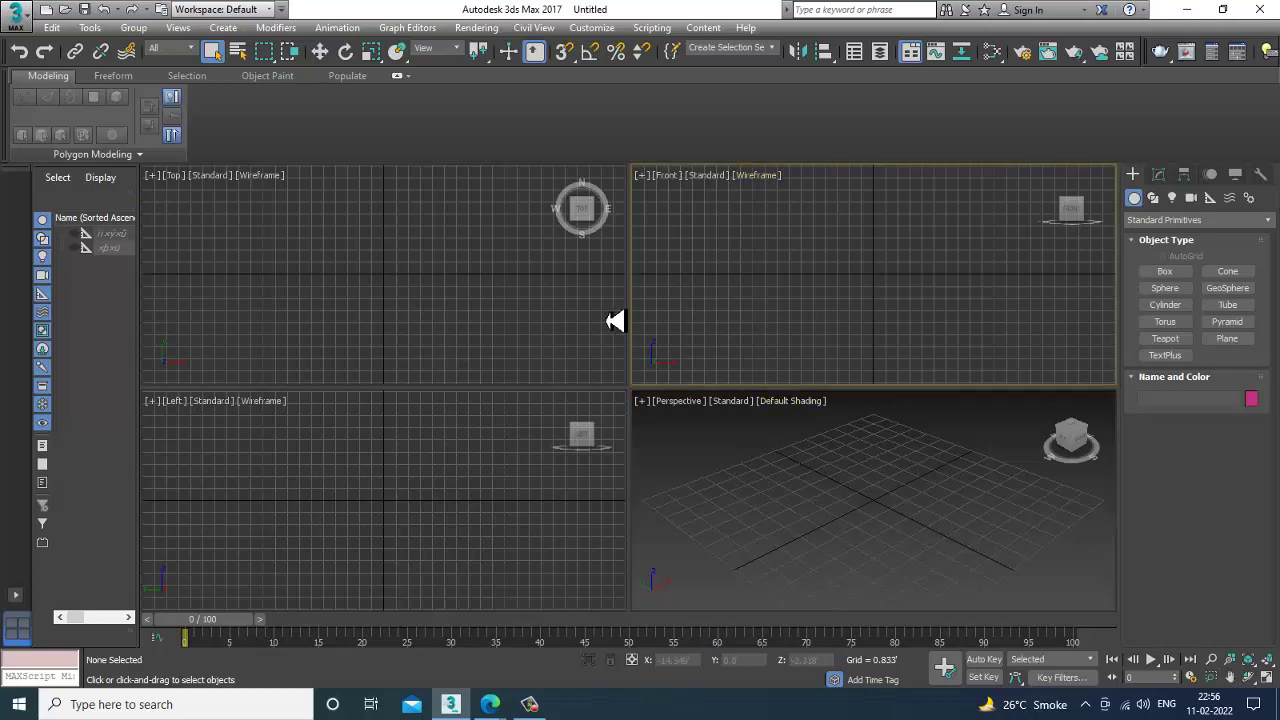
{"action": "left_click", "coordinate": [533, 323]}
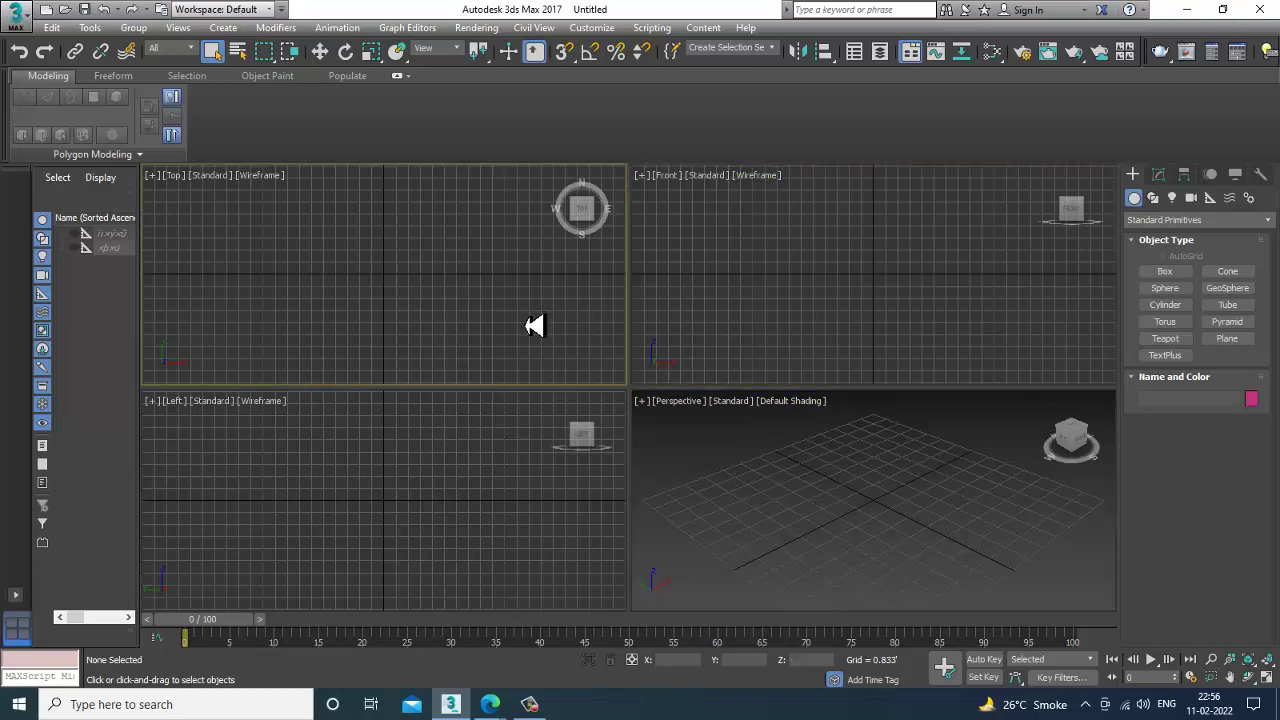
{"action": "left_click", "coordinate": [468, 503]}
{"action": "left_click", "coordinate": [820, 546]}
{"action": "left_click", "coordinate": [731, 356]}
{"action": "left_click", "coordinate": [540, 320]}
{"action": "left_click", "coordinate": [474, 557]}
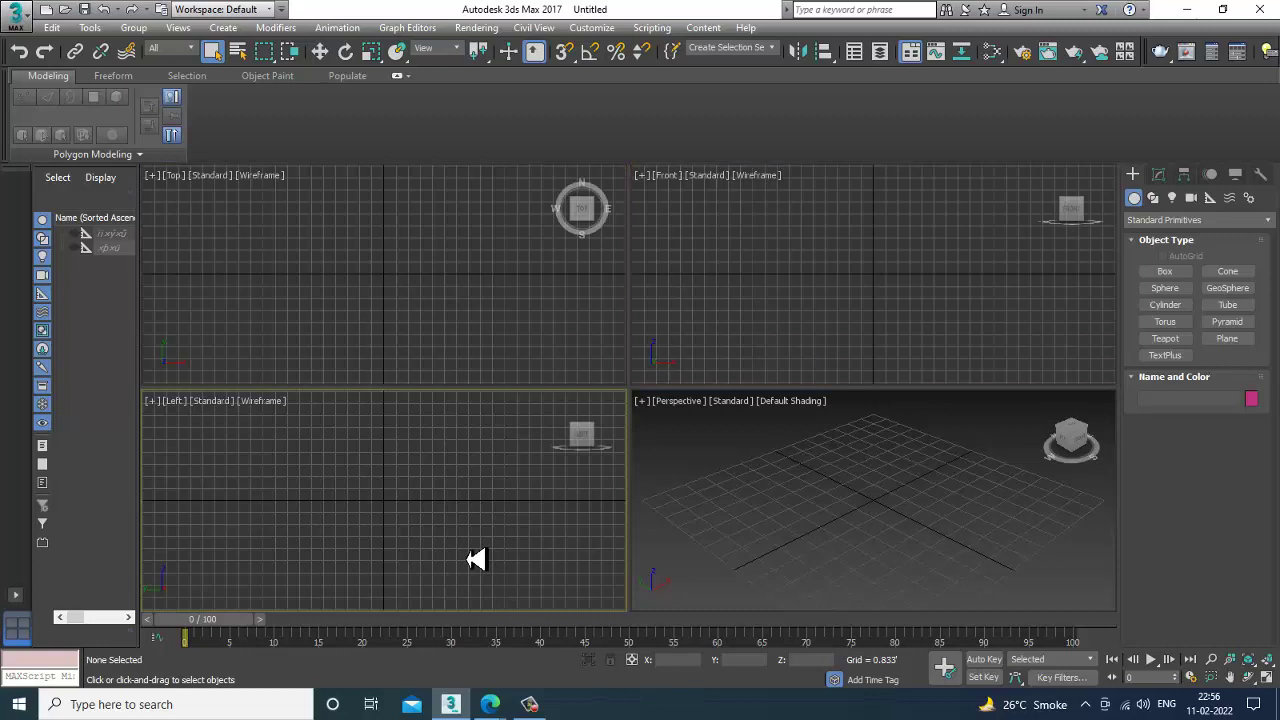
{"action": "left_click", "coordinate": [949, 543]}
Open the kitchen image from the February 2021 folder in the image file viewer.
{"action": "left_click", "coordinate": [476, 27]}
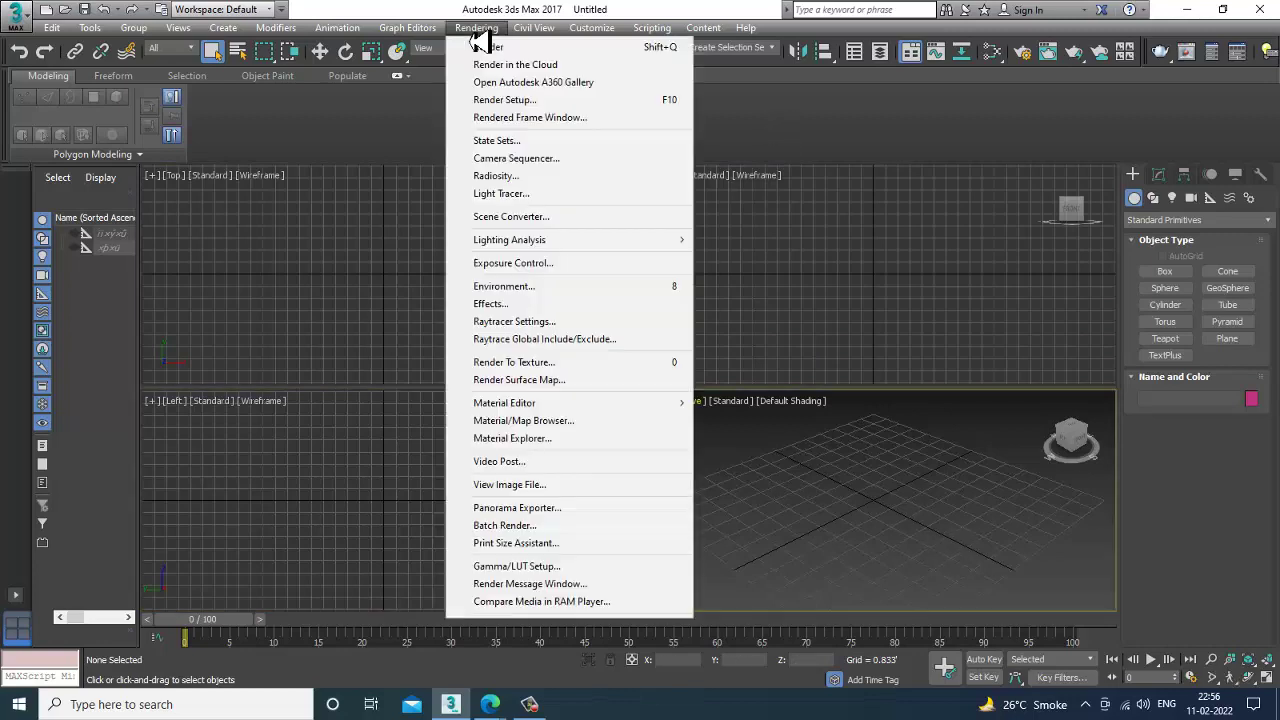
{"action": "left_click", "coordinate": [596, 485]}
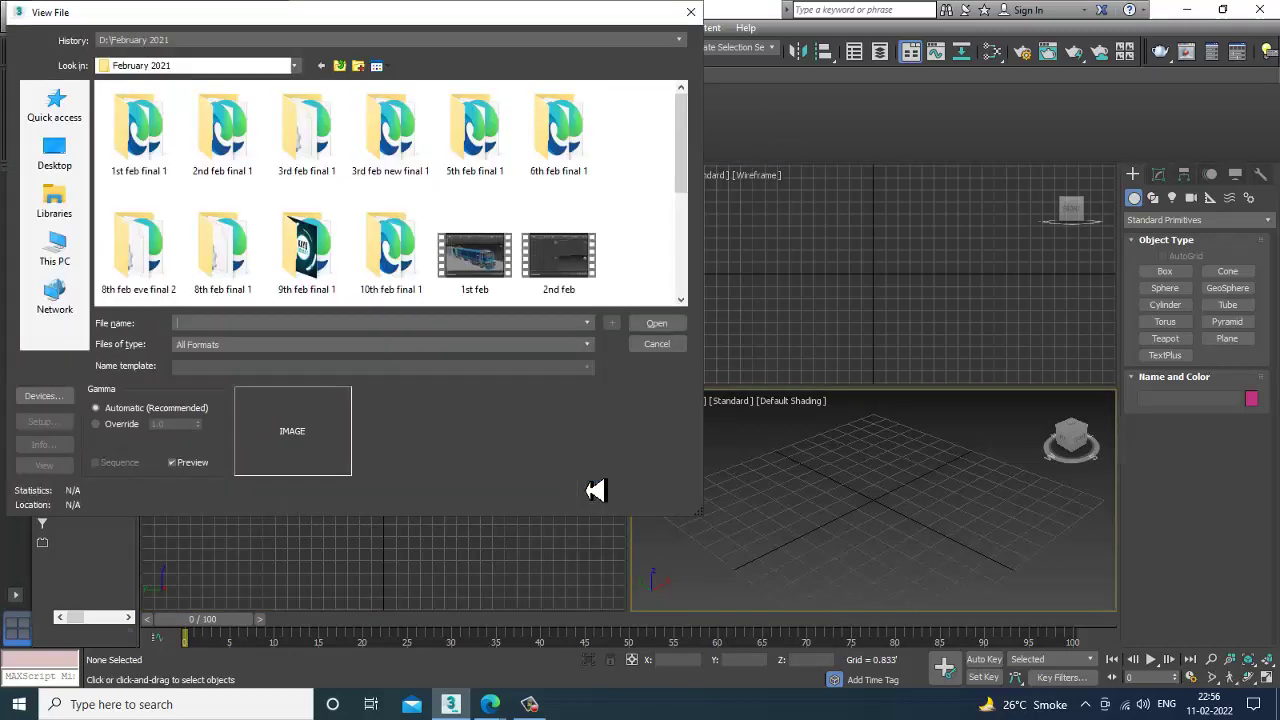
{"action": "scroll", "coordinate": [366, 266], "scroll_direction": "down", "scroll_amount": 5}
{"action": "left_click", "coordinate": [415, 280]}
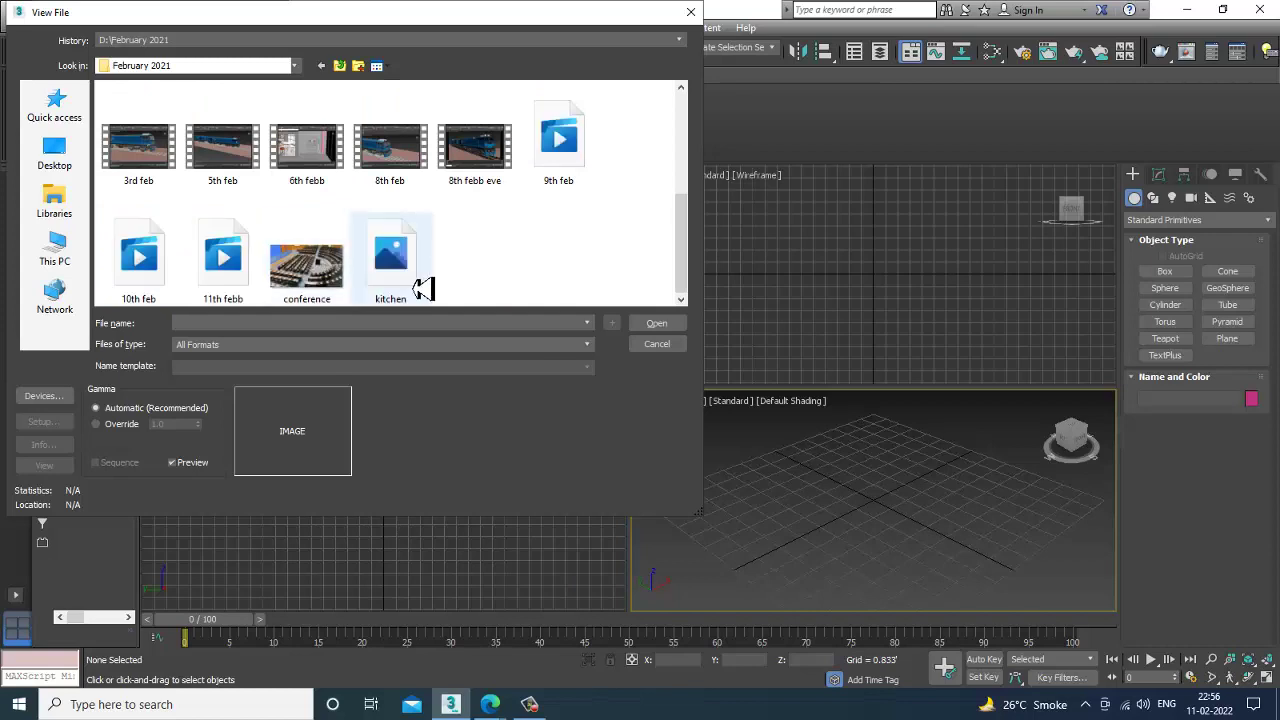
{"action": "double_click", "coordinate": [415, 285]}
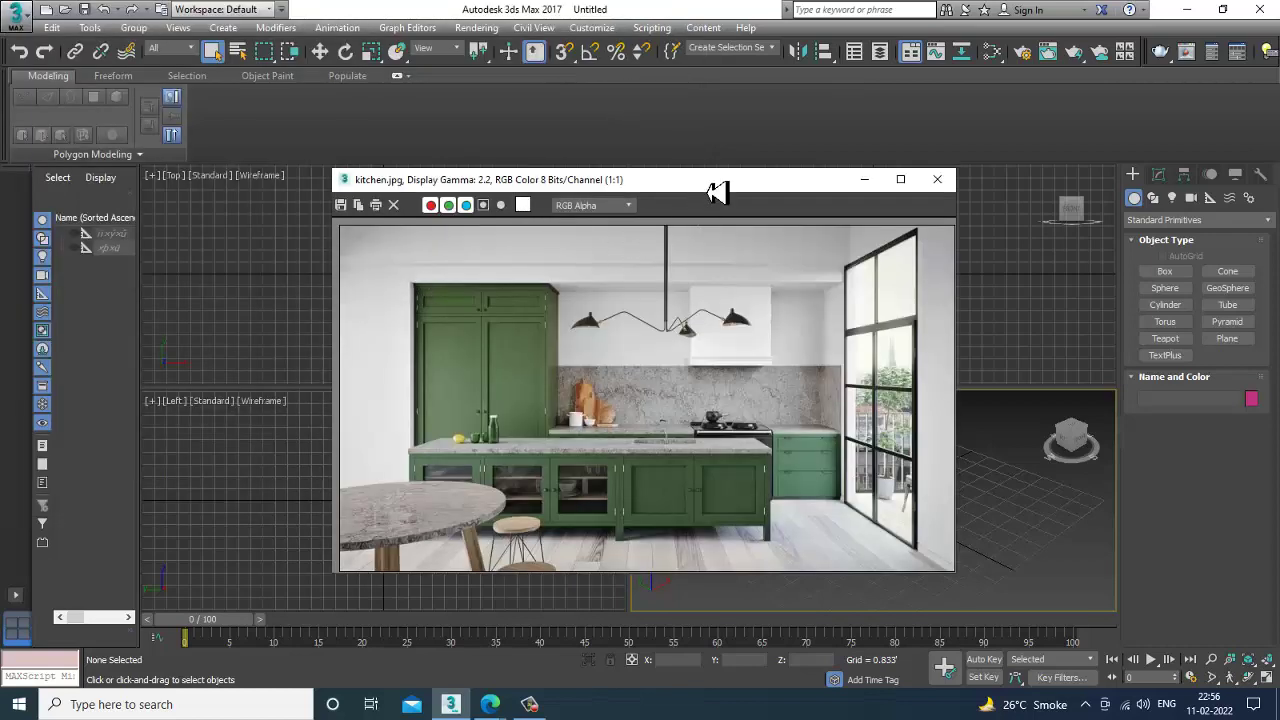
Enlarge the kitchen.jpg window and place it beside the Perspective viewport as a modelling reference.
{"action": "left_click_drag", "start_coordinate": [717, 191], "coordinate": [345, 145]}
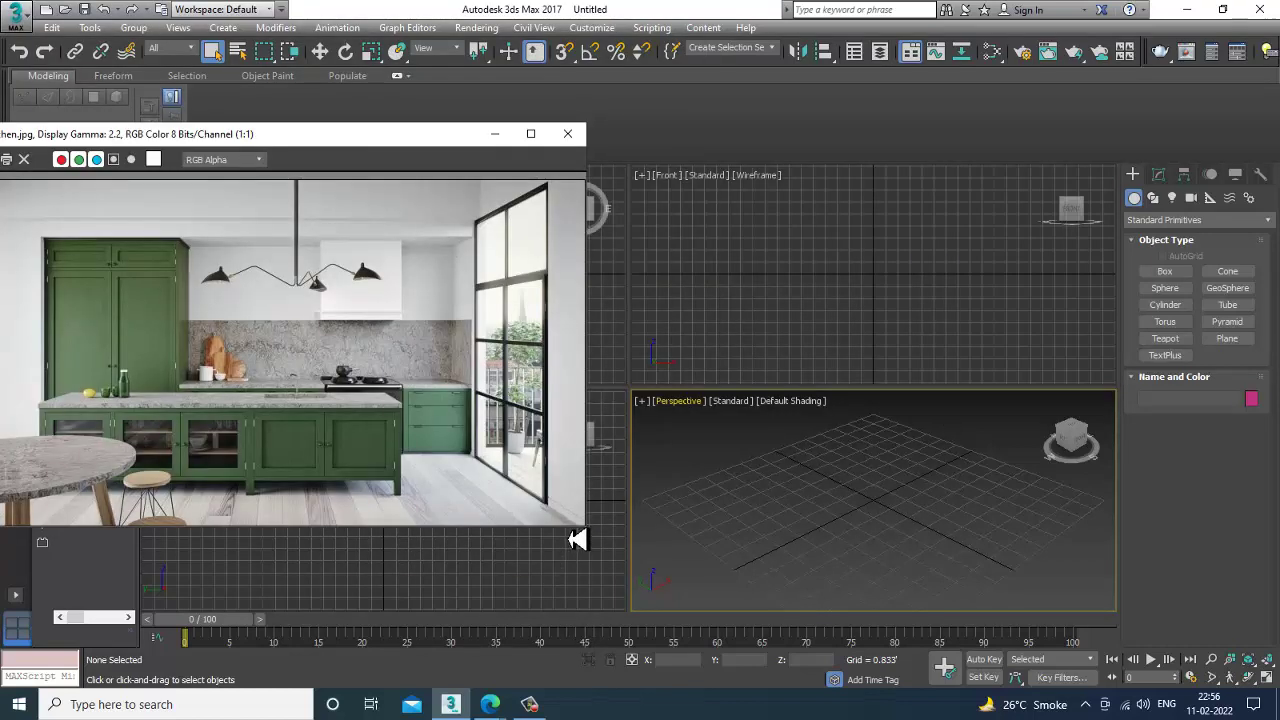
{"action": "left_click_drag", "start_coordinate": [590, 542], "coordinate": [619, 622]}
{"action": "left_click_drag", "start_coordinate": [371, 143], "coordinate": [374, 113]}
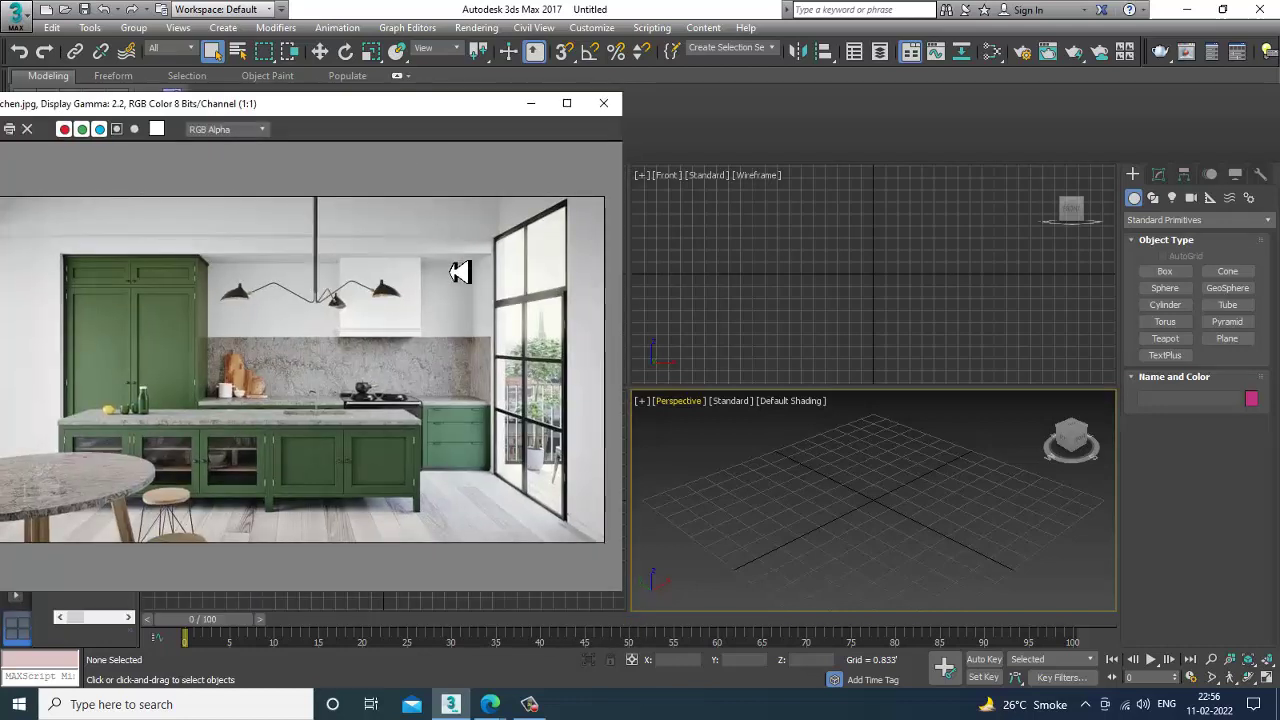
{"action": "scroll", "coordinate": [150, 350], "scroll_direction": "down", "scroll_amount": 1}
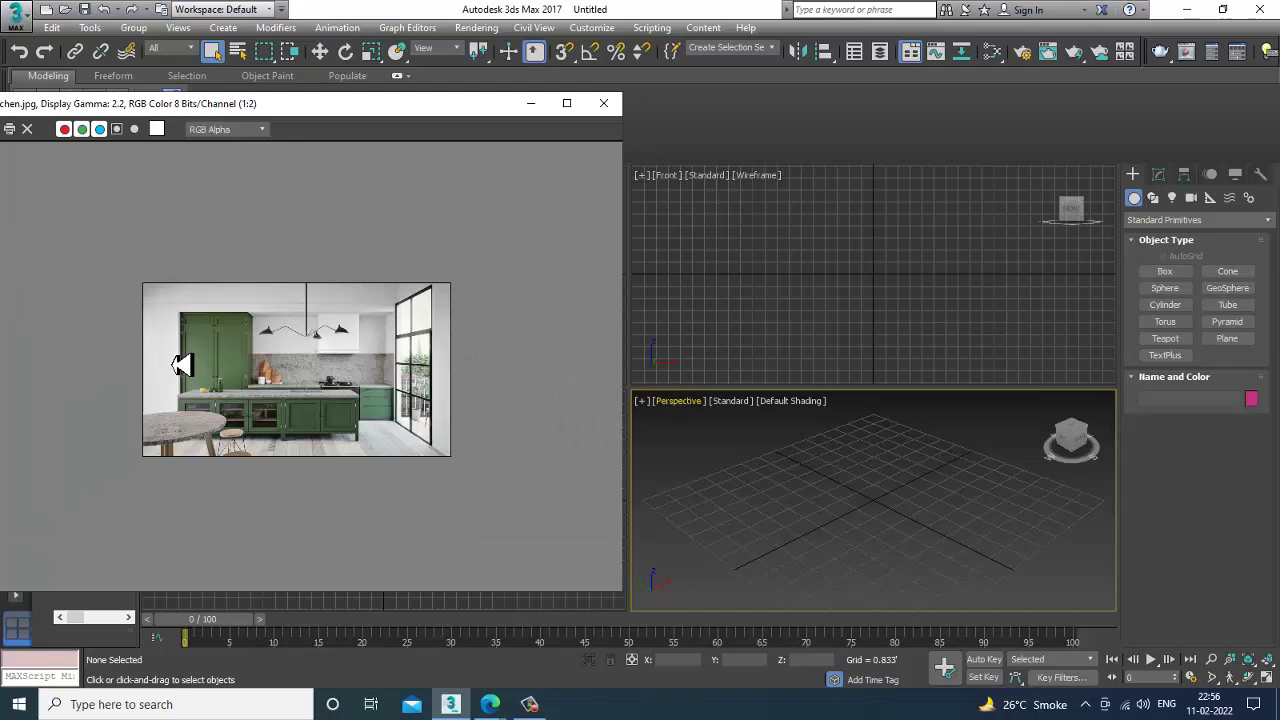
{"action": "scroll", "coordinate": [181, 364], "scroll_direction": "up", "scroll_amount": 1}
{"action": "left_click", "coordinate": [886, 540]}
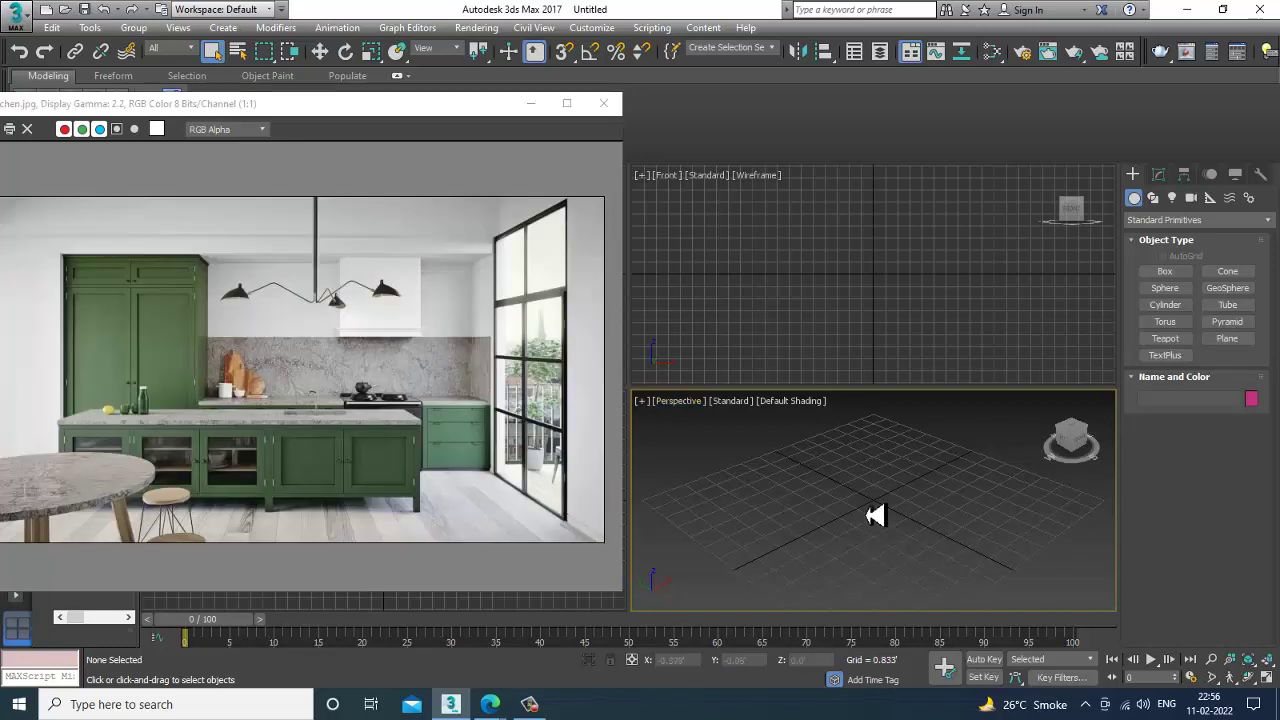
{"action": "left_click_drag", "start_coordinate": [512, 106], "coordinate": [414, 94]}
{"action": "middle_click_drag", "start_coordinate": [858, 569], "coordinate": [840, 561]}
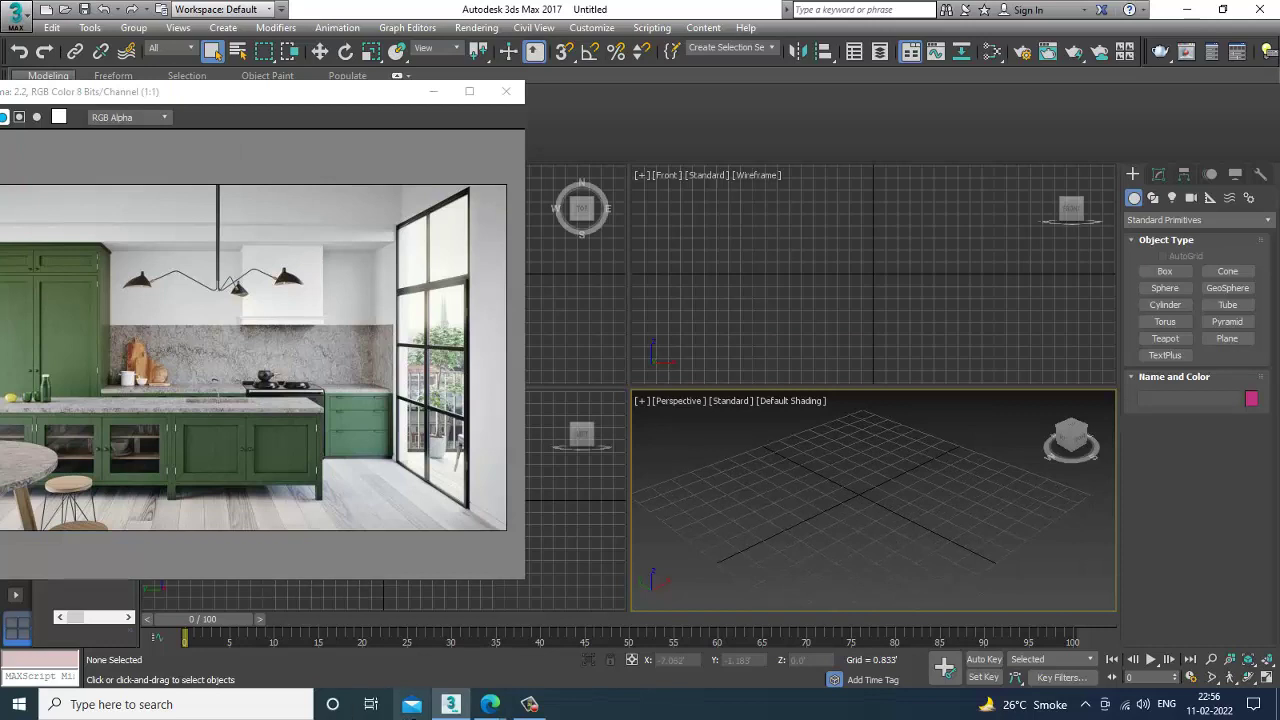
Switch to File Explorer and open the February 2021 folder on Local Disk (D:).
{"action": "key", "text": "super+e"}
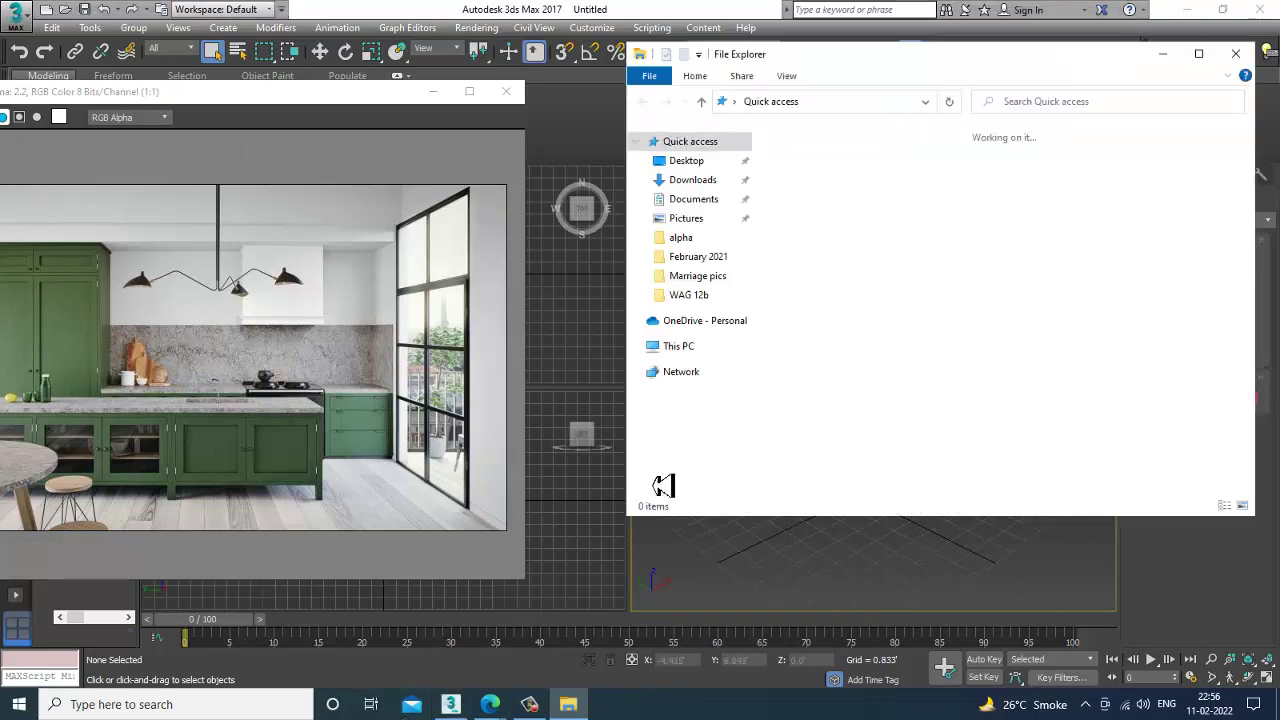
{"action": "left_click", "coordinate": [688, 347]}
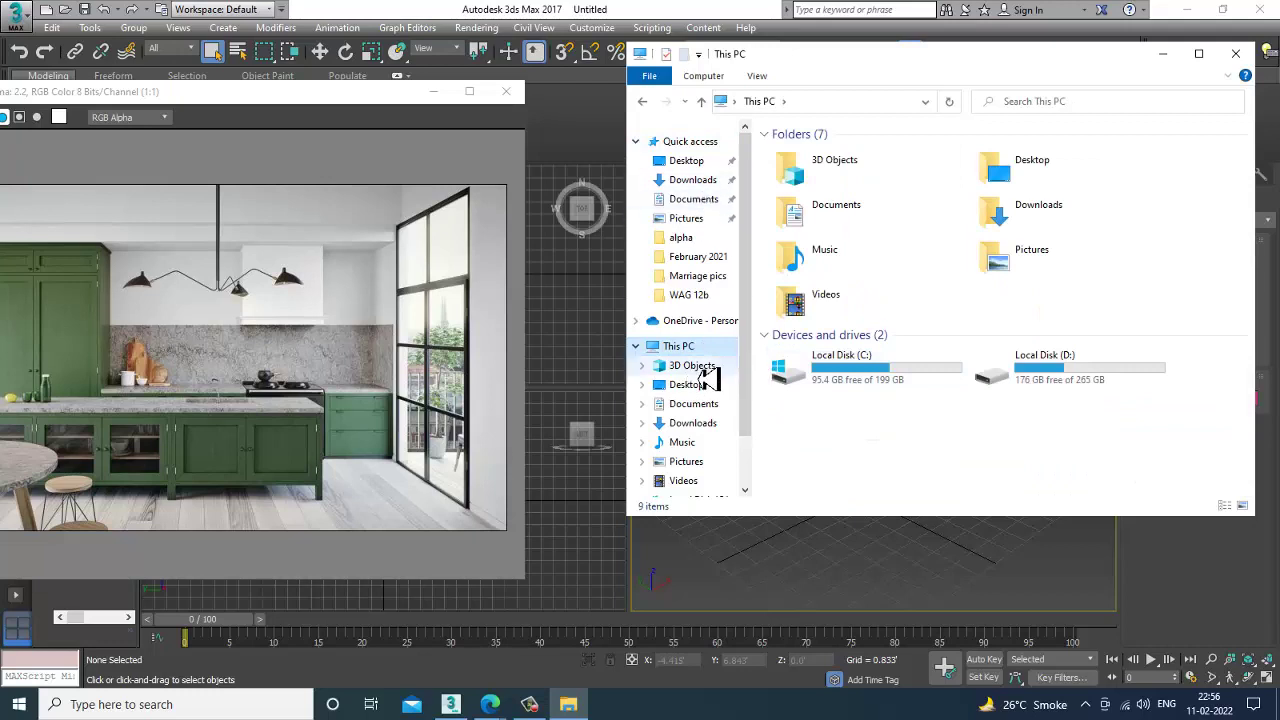
{"action": "left_click", "coordinate": [700, 366]}
{"action": "left_click", "coordinate": [690, 348]}
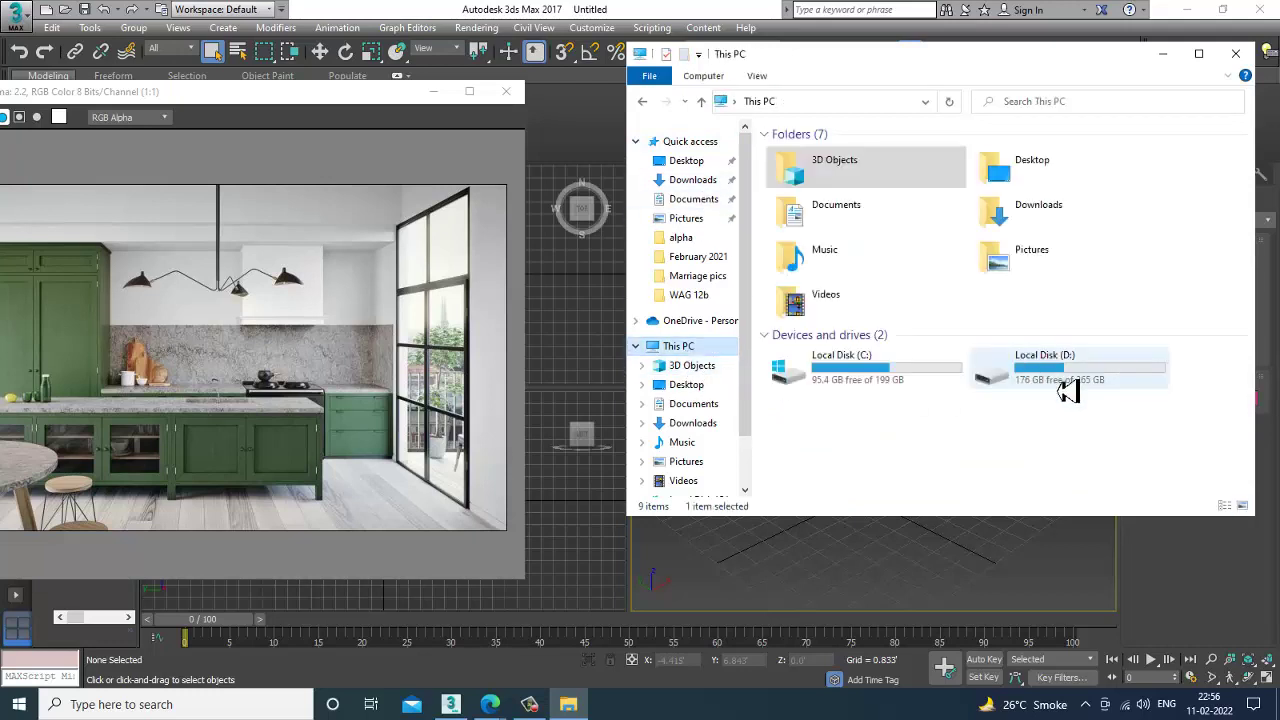
{"action": "double_click", "coordinate": [1068, 390]}
{"action": "double_click", "coordinate": [837, 177]}
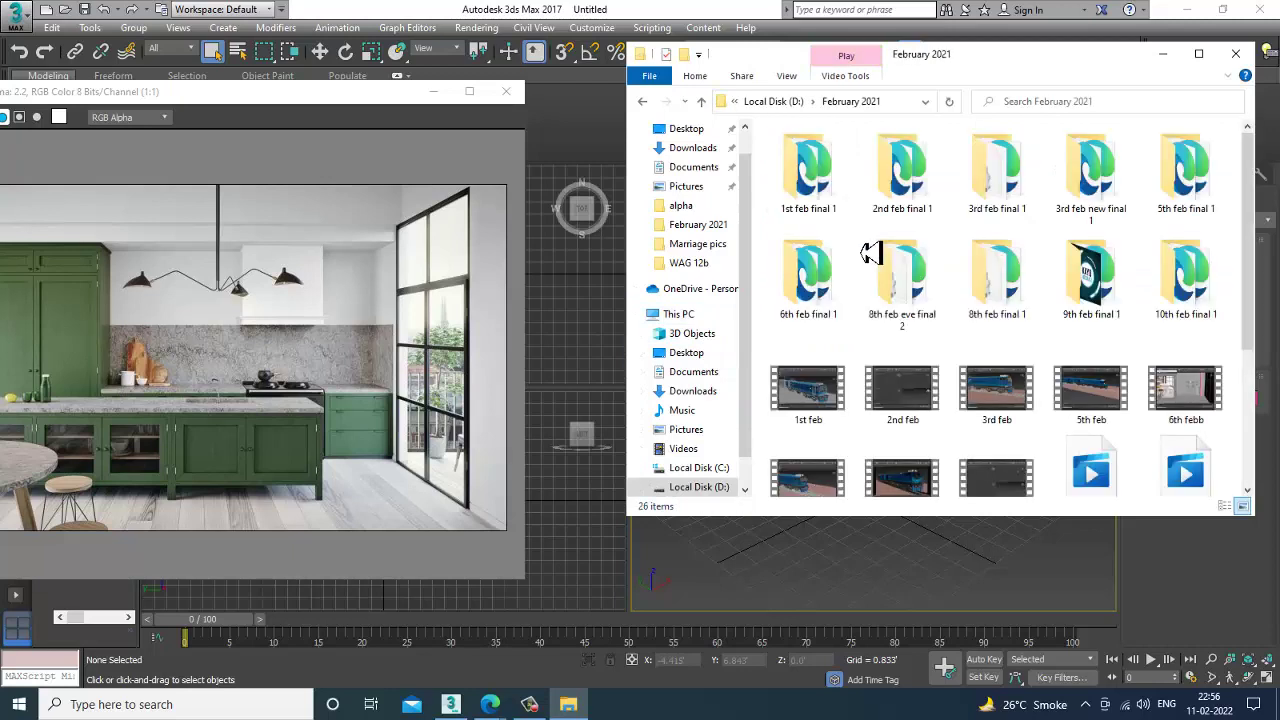
{"action": "scroll", "coordinate": [880, 265], "scroll_direction": "down", "scroll_amount": 2}
Examine the pixel dimensions in the kitchen image's file properties and return to 3ds Max.
{"action": "left_click", "coordinate": [1125, 368]}
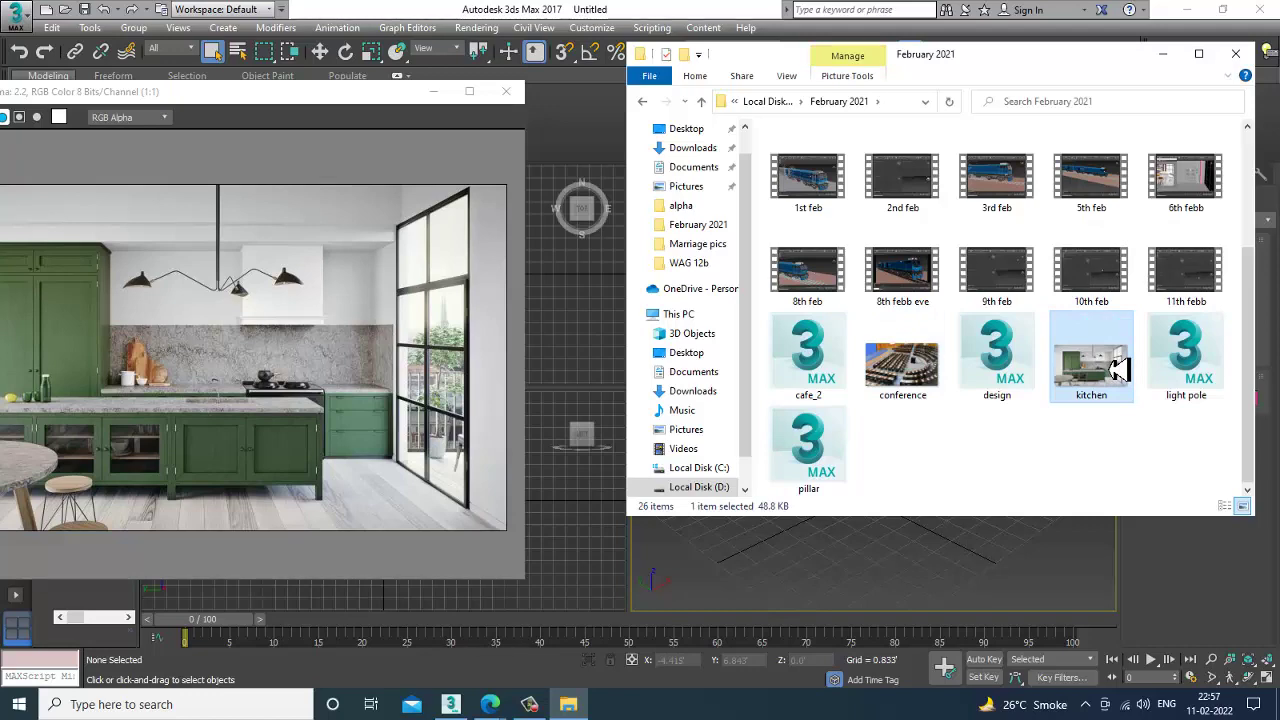
{"action": "right_click", "coordinate": [1118, 370]}
{"action": "left_click", "coordinate": [1157, 675]}
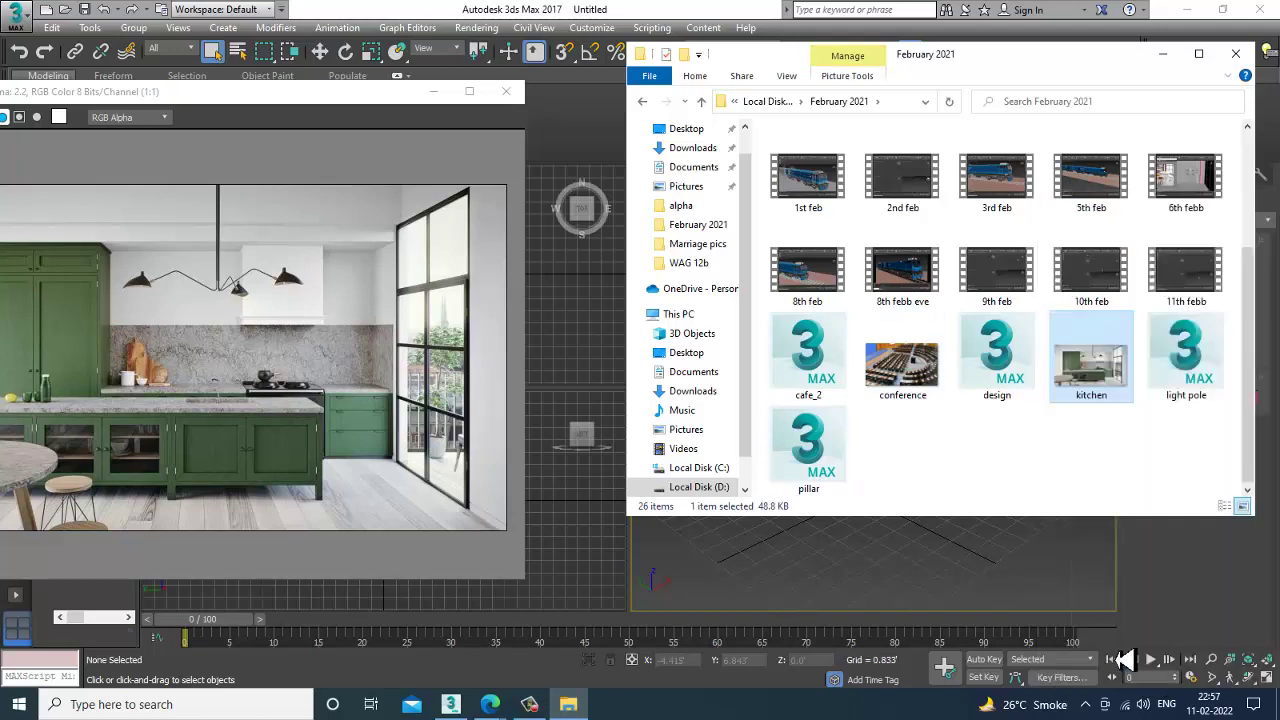
{"action": "left_click", "coordinate": [1087, 313]}
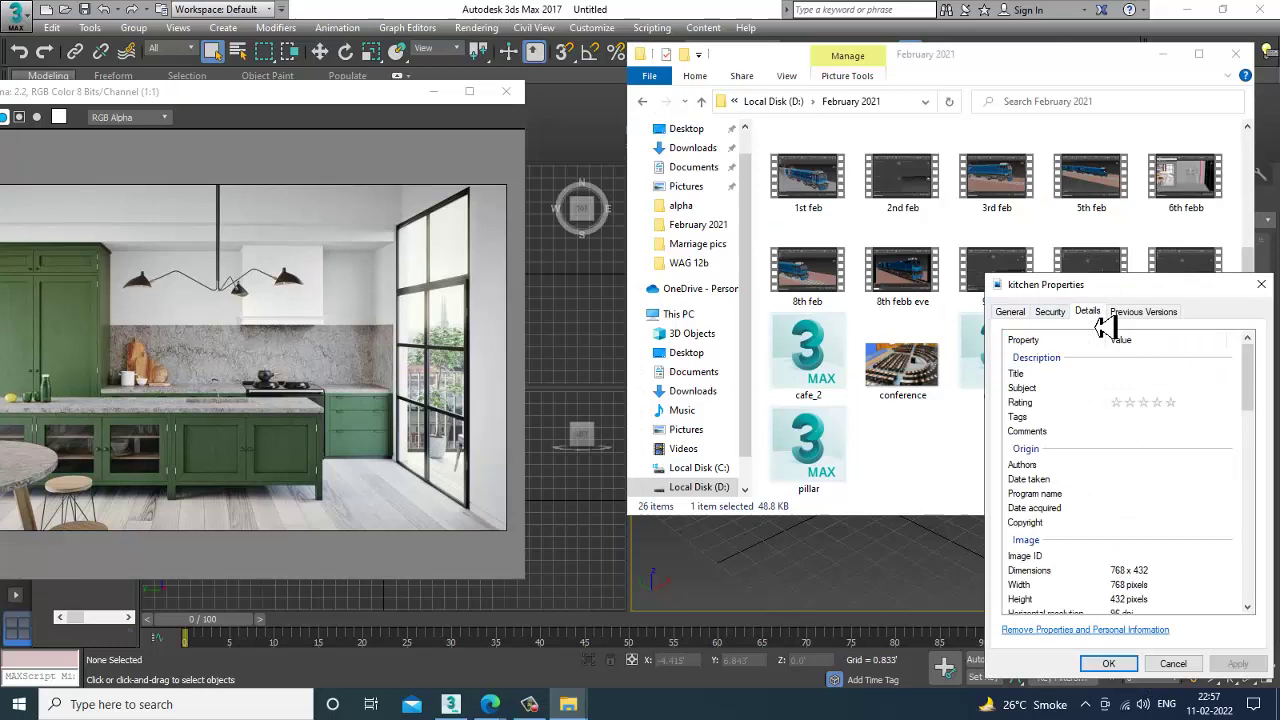
{"action": "left_click", "coordinate": [1173, 664]}
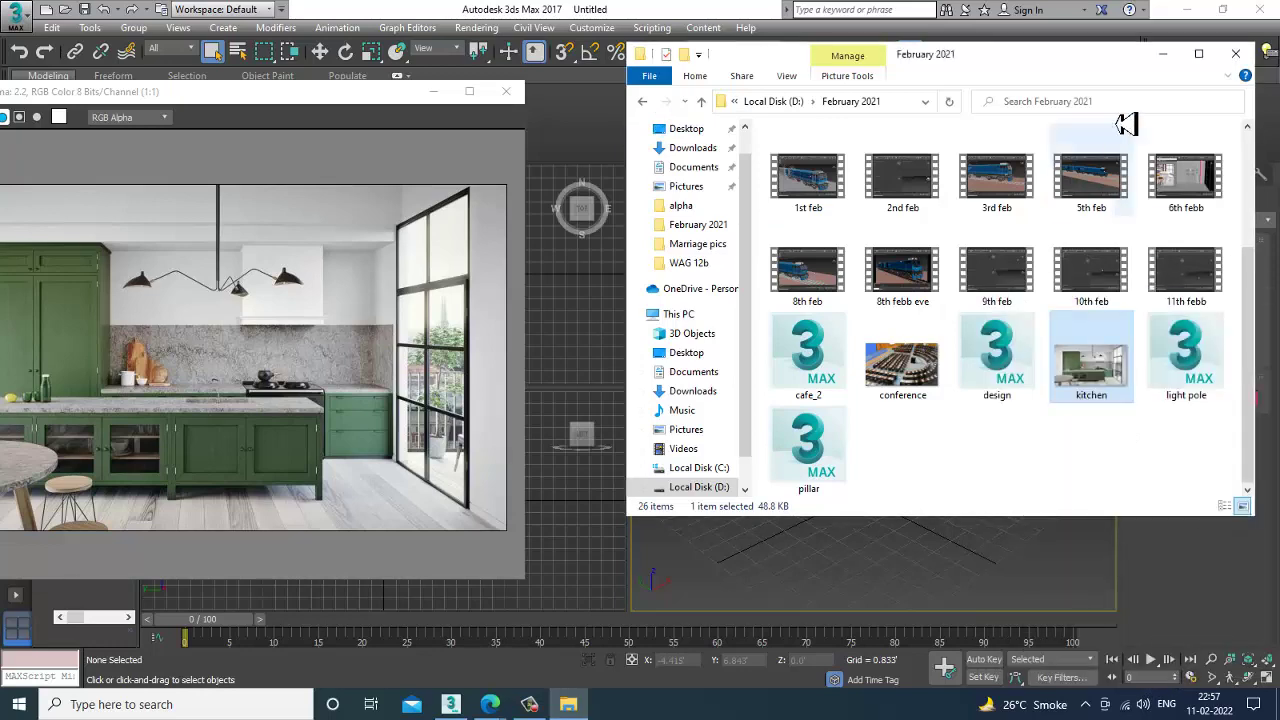
{"action": "left_click", "coordinate": [1162, 56]}
Draw a floor plane about 20.62' long and 27.85' wide over the grid in the maximized Perspective view.
{"action": "key", "text": "alt+w"}
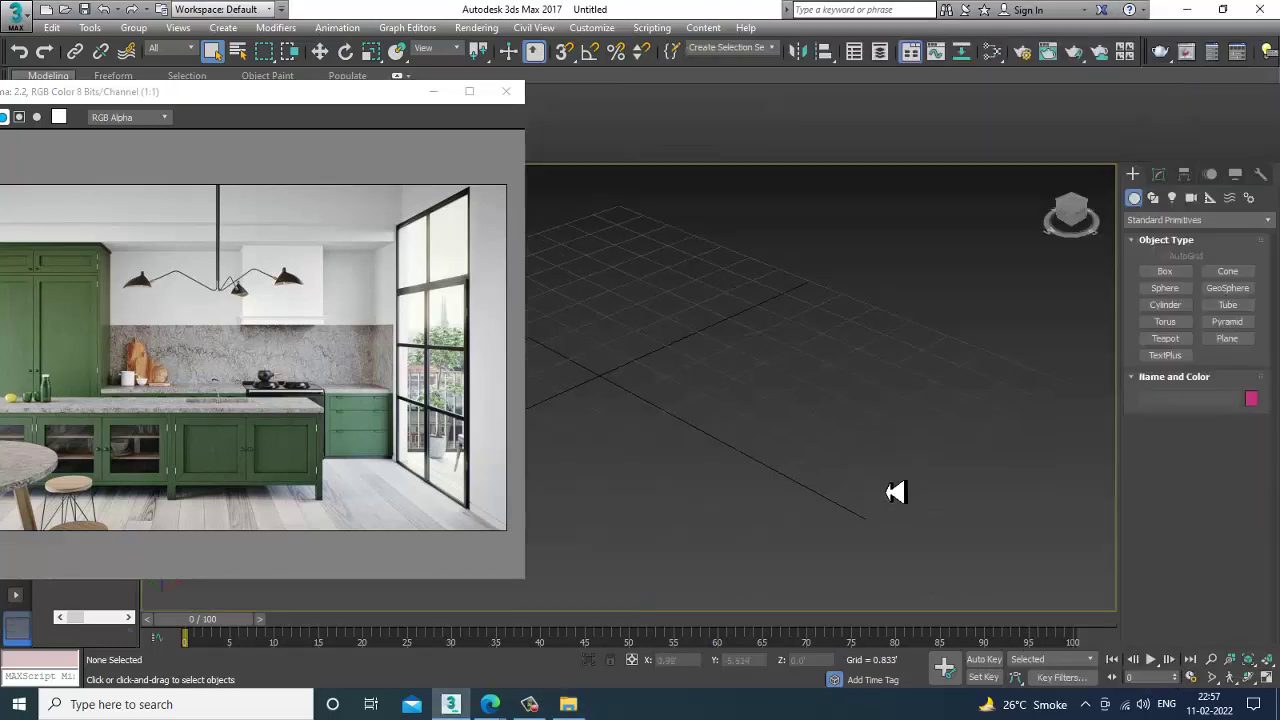
{"action": "scroll", "coordinate": [910, 460], "scroll_direction": "down", "scroll_amount": 5}
{"action": "left_click", "coordinate": [1229, 339]}
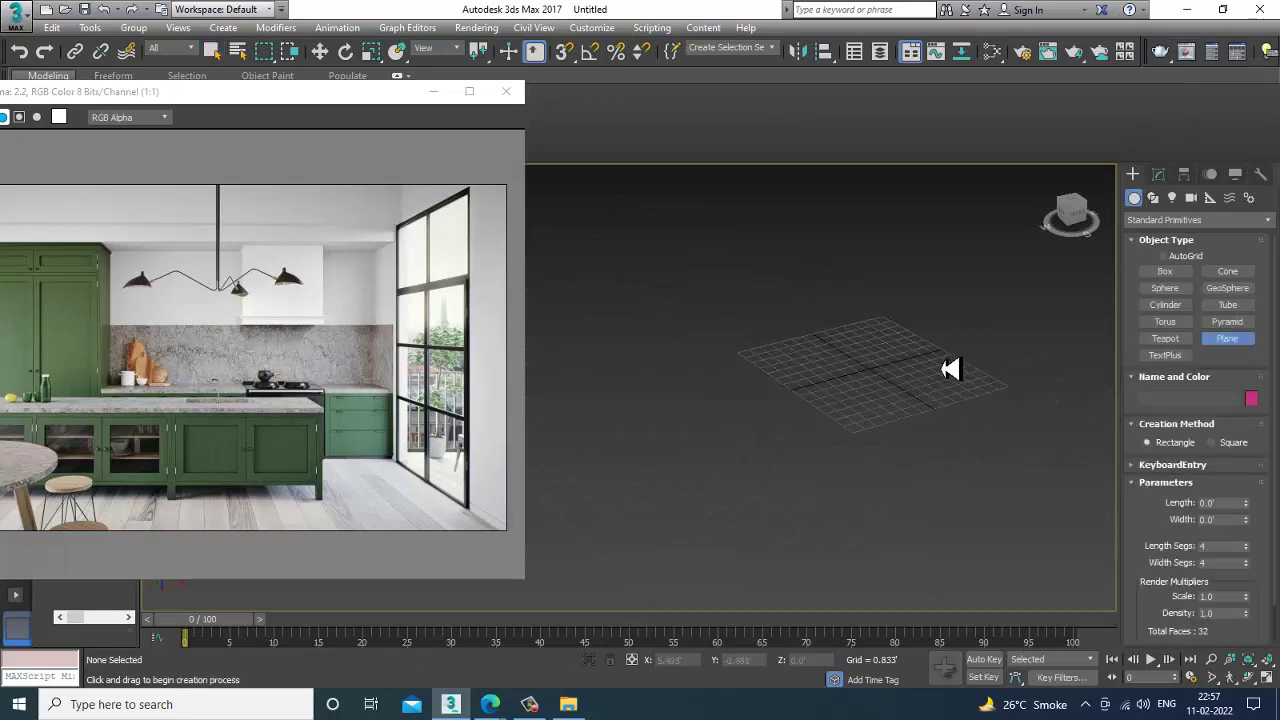
{"action": "left_click_drag", "start_coordinate": [949, 297], "coordinate": [746, 553]}
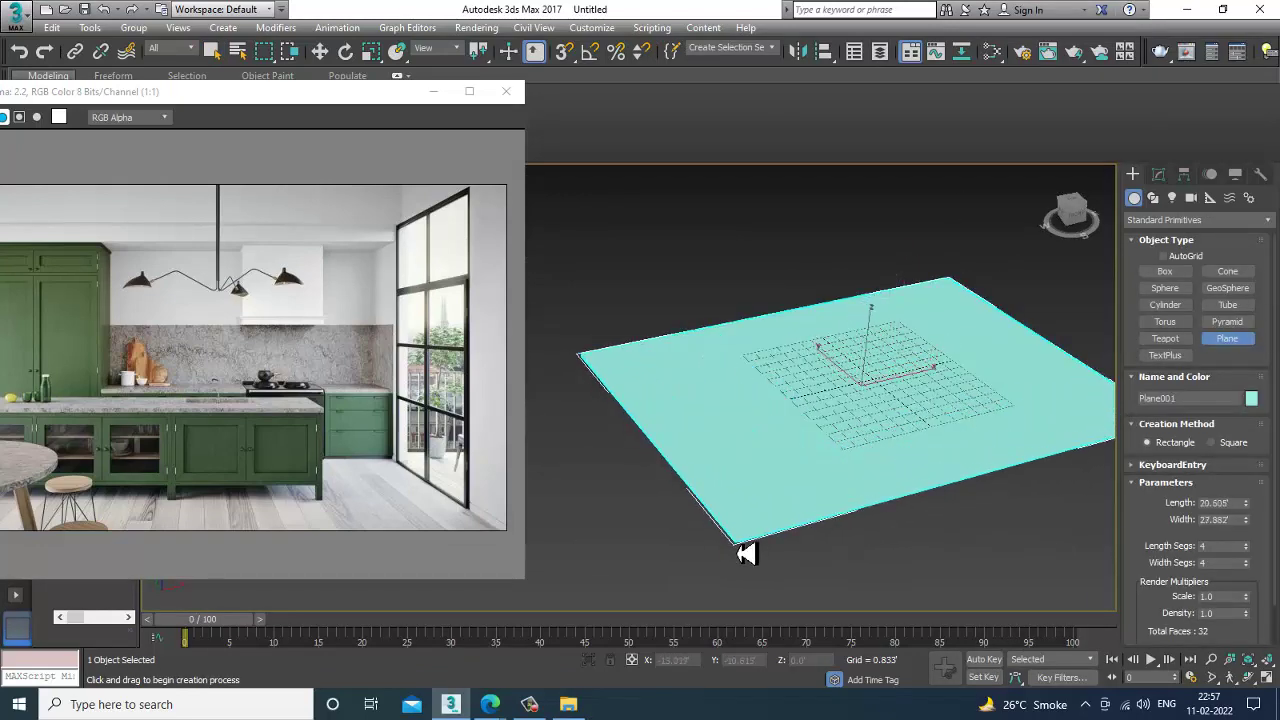
{"action": "left_click_drag", "start_coordinate": [190, 95], "coordinate": [302, 90]}
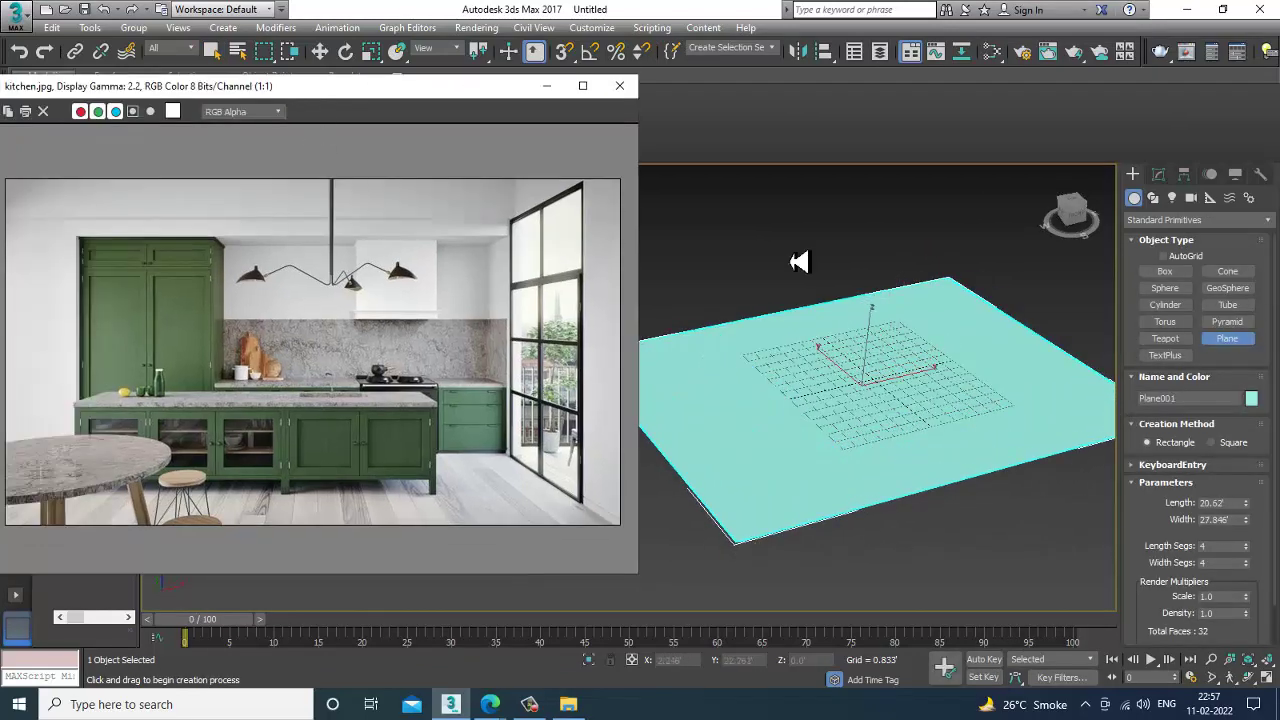
{"action": "left_click_drag", "start_coordinate": [391, 94], "coordinate": [314, 95]}
{"action": "middle_click_drag", "start_coordinate": [911, 319], "coordinate": [880, 353], "text": "alt"}
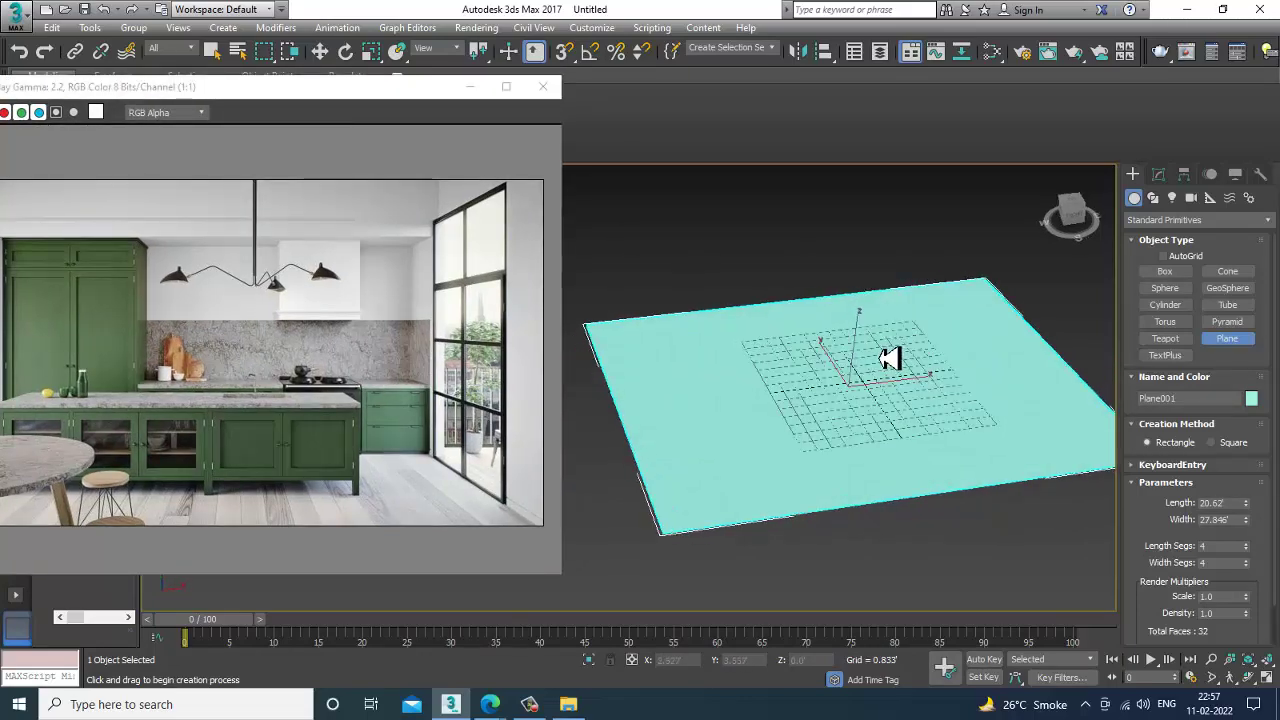
End plane creation and show the floor plane in a maximized Top view clear of the reference image.
{"action": "key", "text": "w"}
{"action": "key", "text": "alt+w"}
{"action": "right_click", "coordinate": [598, 284]}
{"action": "key", "text": "alt+w"}
{"action": "scroll", "coordinate": [608, 286], "scroll_direction": "down", "scroll_amount": 5}
{"action": "middle_click_drag", "start_coordinate": [620, 290], "coordinate": [917, 383]}
{"action": "middle_click_drag", "start_coordinate": [878, 341], "coordinate": [870, 344]}
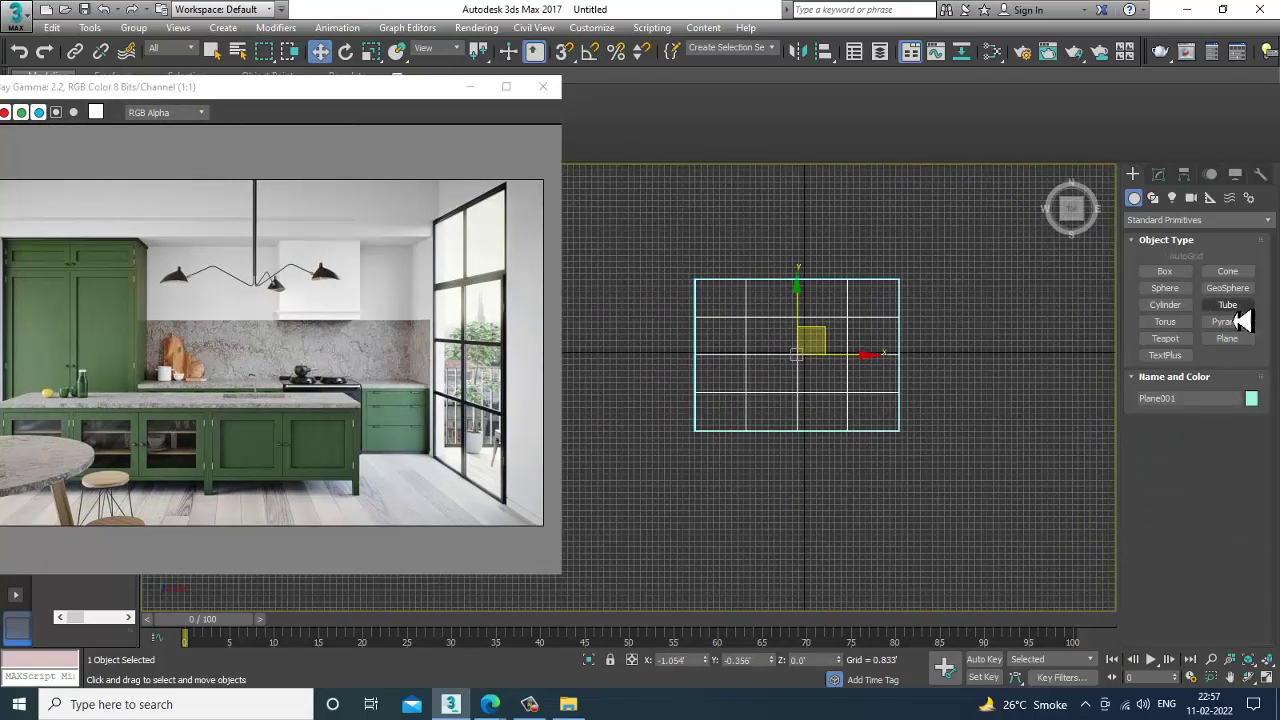
With snapping on, draw an AEC Extended wall 0.417' wide and 8' high along the plane's left edge, from lower to upper corner.
{"action": "left_click", "coordinate": [1172, 221]}
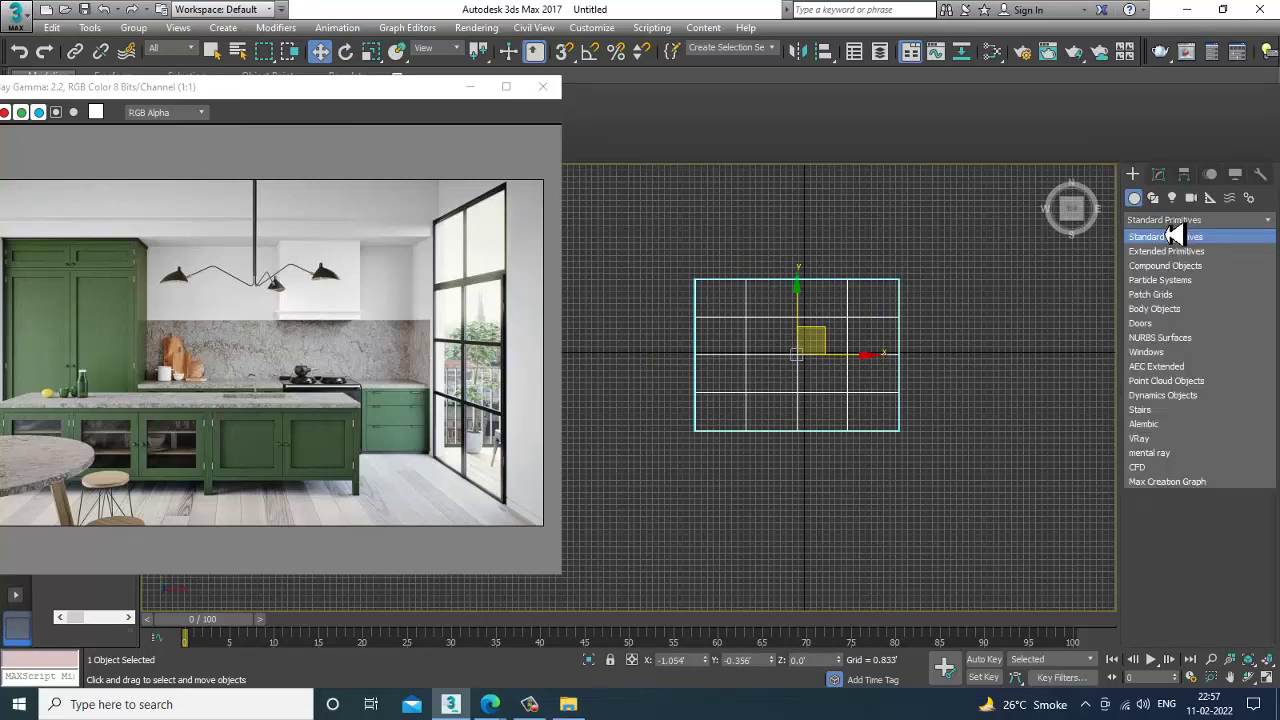
{"action": "left_click", "coordinate": [1160, 366]}
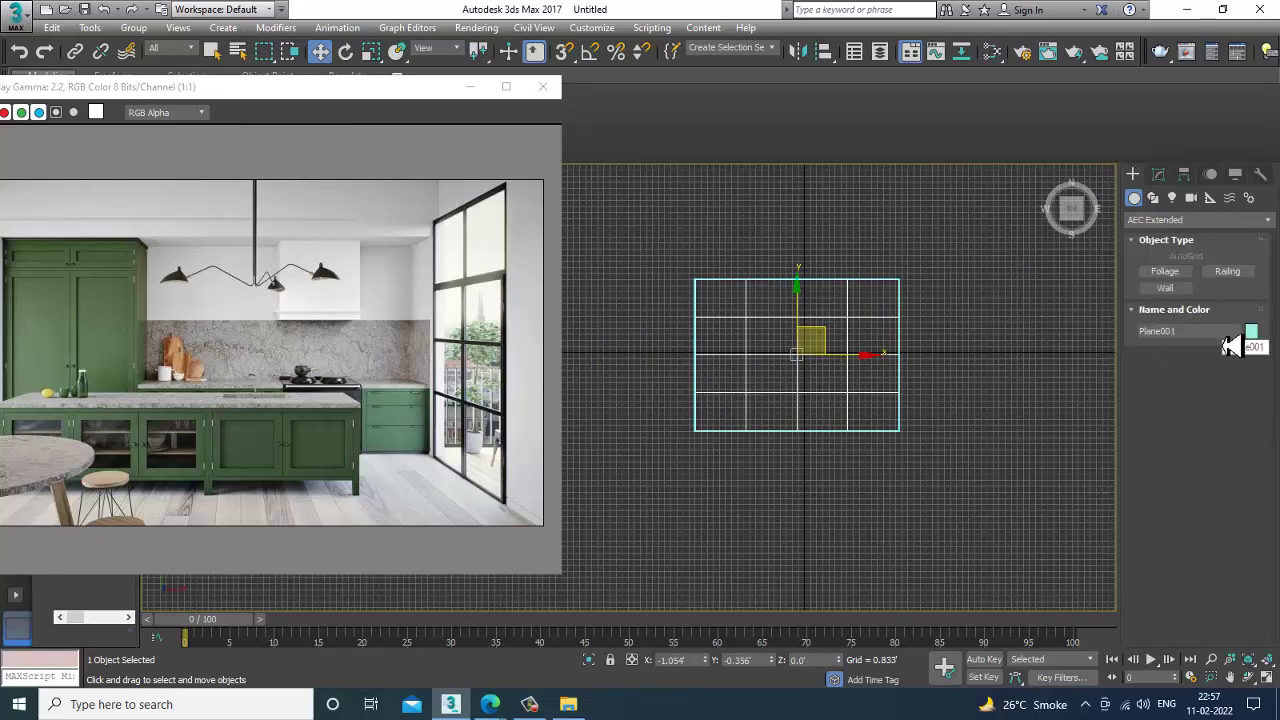
{"action": "left_click", "coordinate": [1190, 289]}
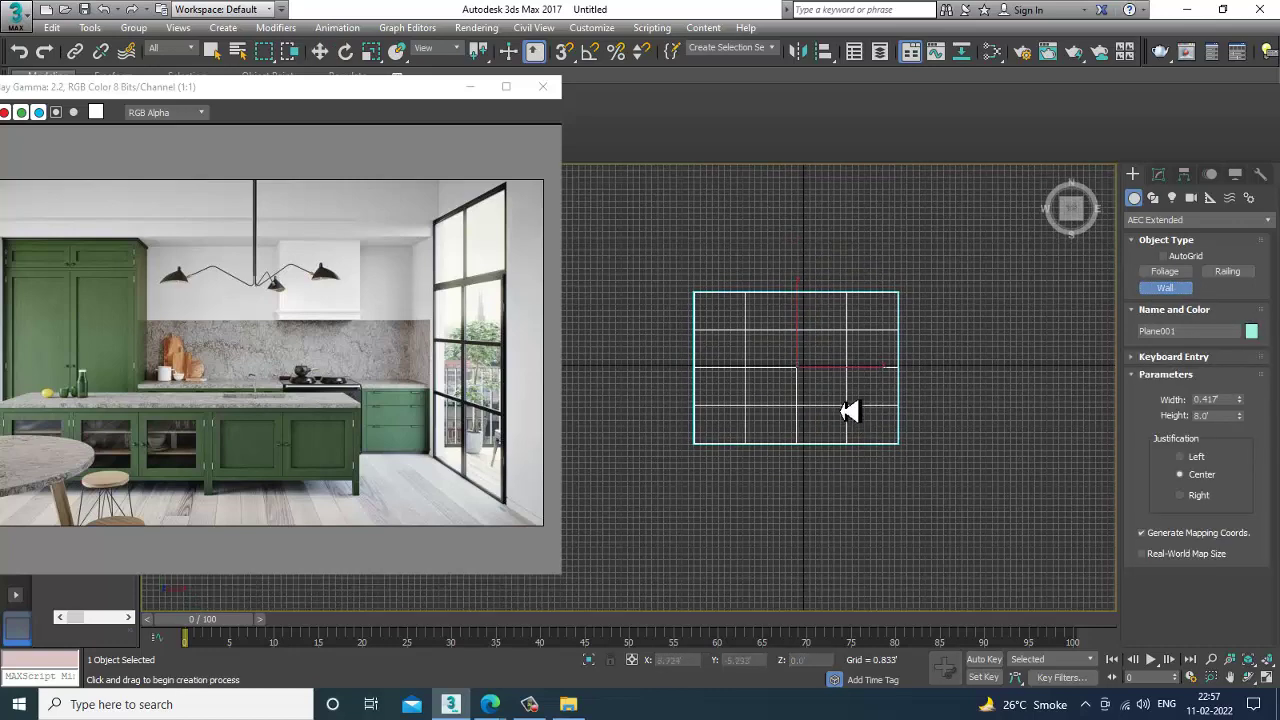
{"action": "key", "text": "s"}
{"action": "scroll", "coordinate": [786, 414], "scroll_direction": "up", "scroll_amount": 5}
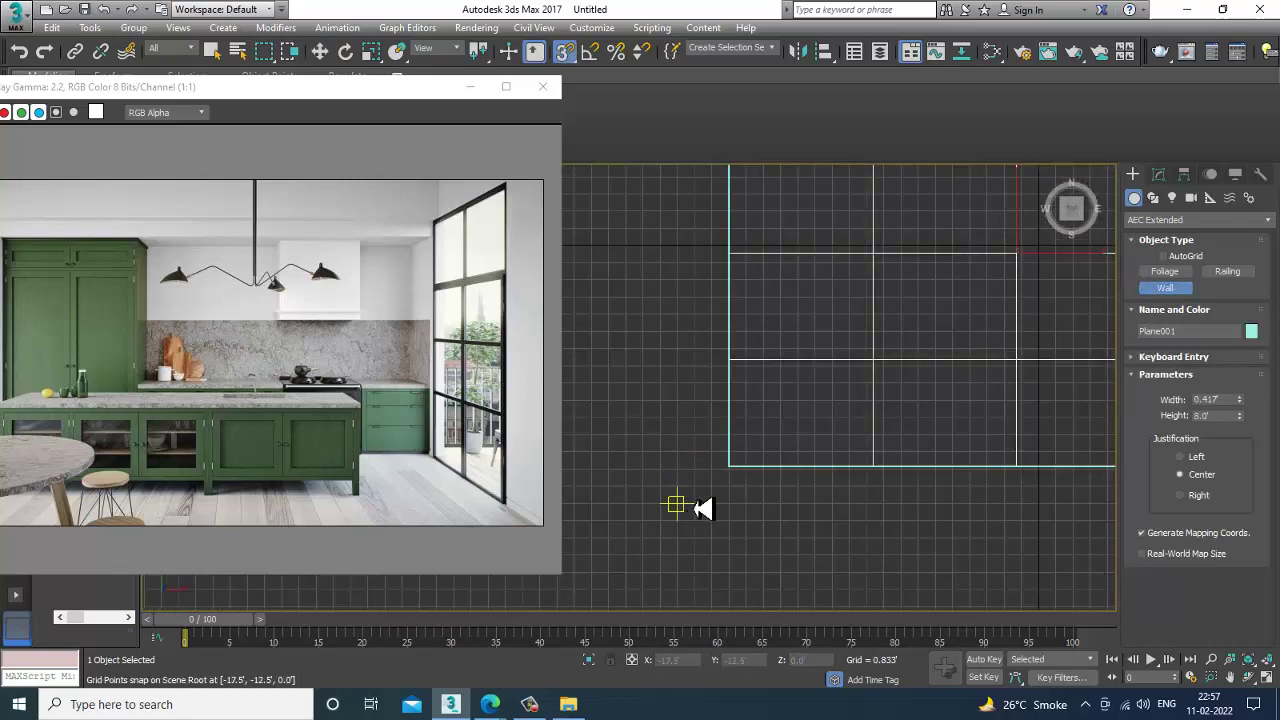
{"action": "middle_click_drag", "start_coordinate": [750, 488], "coordinate": [750, 492]}
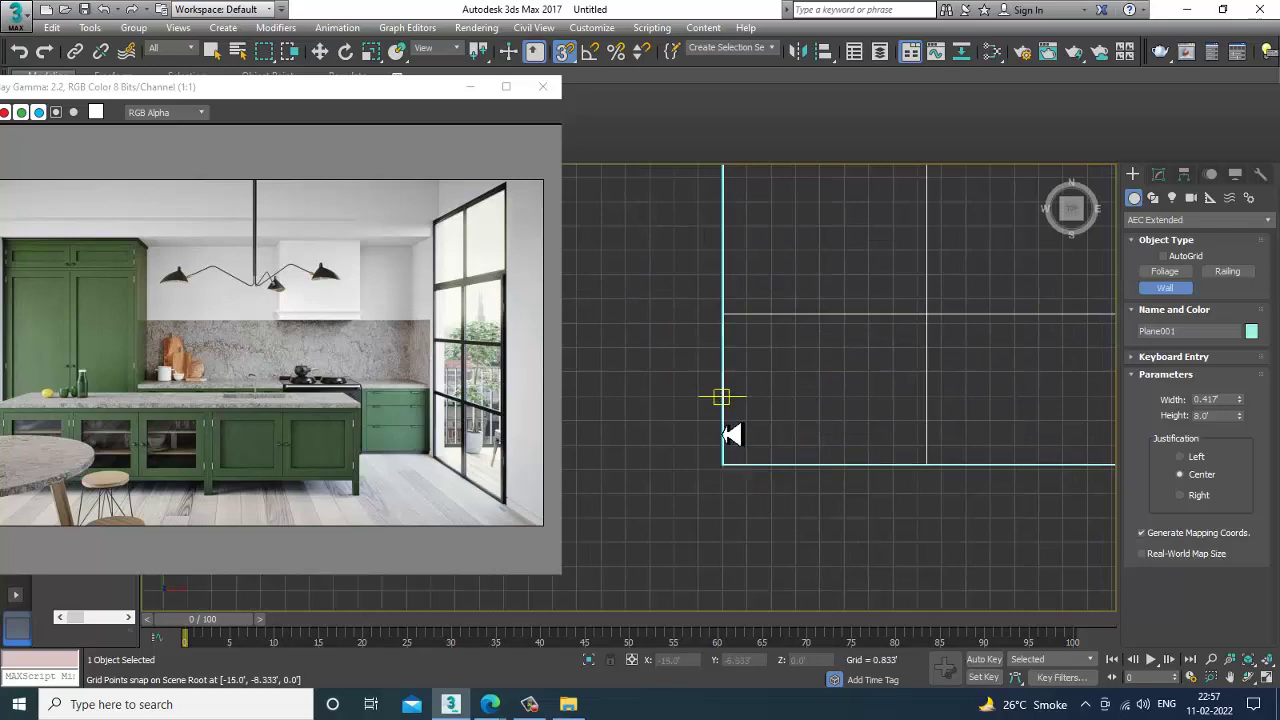
{"action": "left_click", "coordinate": [722, 476]}
{"action": "middle_click_drag", "start_coordinate": [736, 290], "coordinate": [686, 436]}
{"action": "middle_click_drag", "start_coordinate": [690, 312], "coordinate": [649, 484]}
{"action": "left_click", "coordinate": [640, 186]}
Continue the wall along the plane's top edge, add a short return down its right edge, and finish the wall.
{"action": "scroll", "coordinate": [720, 251], "scroll_direction": "down", "scroll_amount": 3}
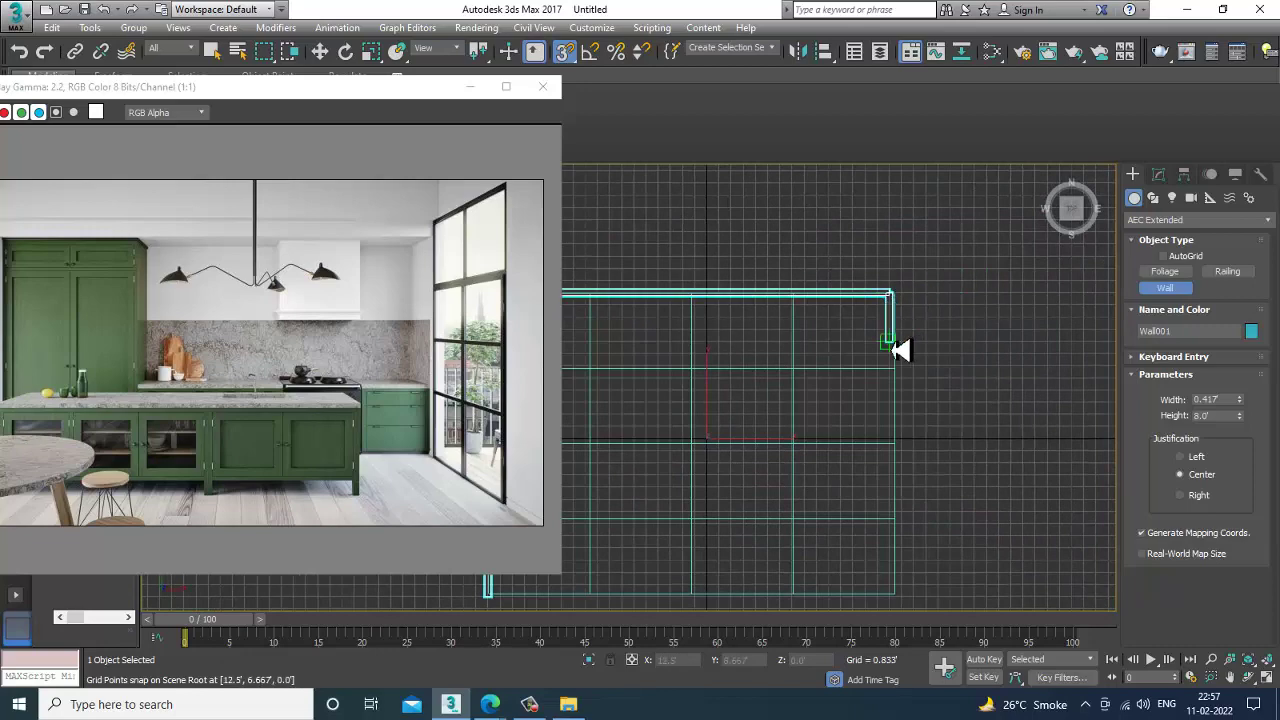
{"action": "scroll", "coordinate": [897, 362], "scroll_direction": "down", "scroll_amount": 4}
{"action": "scroll", "coordinate": [935, 366], "scroll_direction": "up", "scroll_amount": 3}
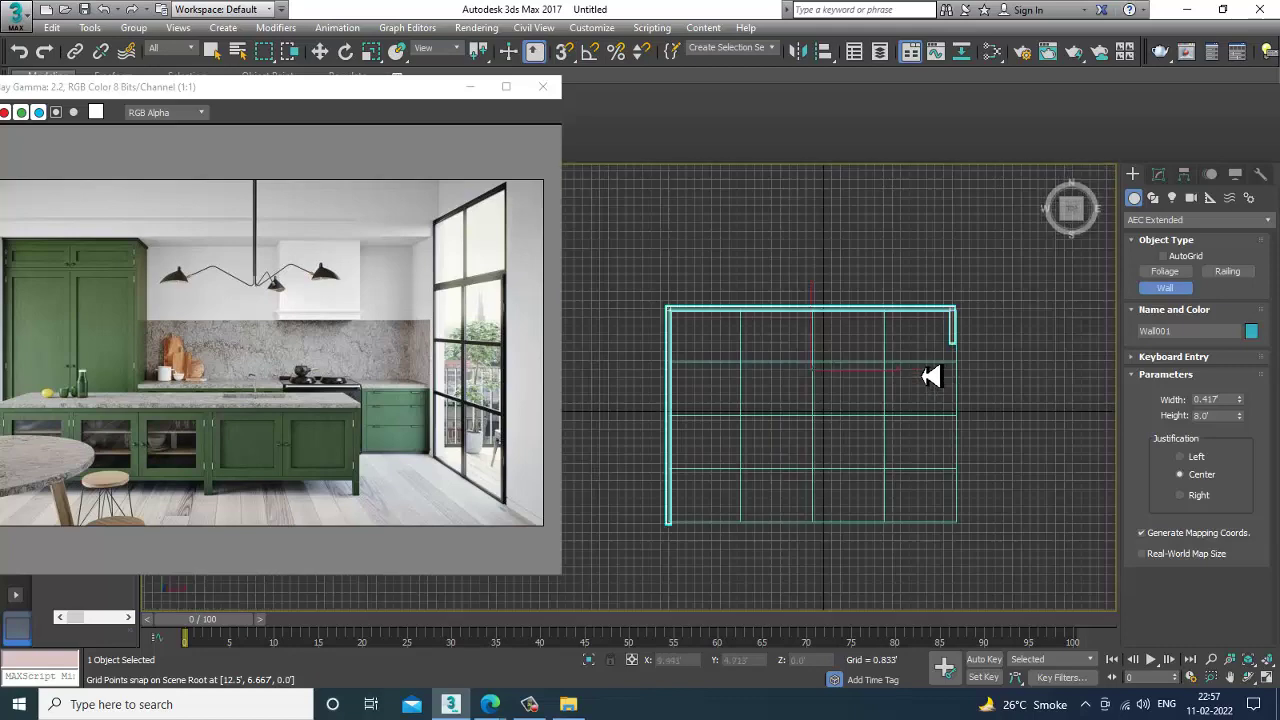
{"action": "right_click", "coordinate": [924, 372]}
{"action": "scroll", "coordinate": [924, 370], "scroll_direction": "down", "scroll_amount": 3}
{"action": "scroll", "coordinate": [928, 368], "scroll_direction": "up", "scroll_amount": 3}
{"action": "middle_click_drag", "start_coordinate": [953, 367], "coordinate": [900, 370]}
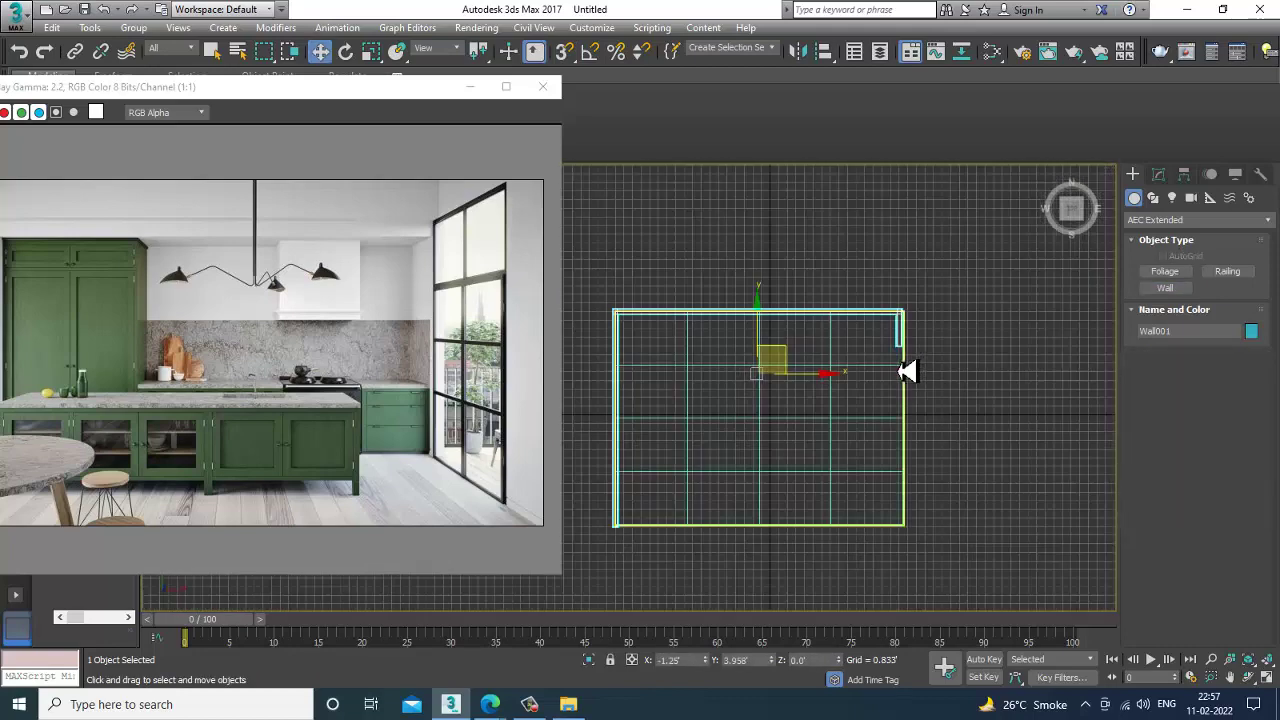
Convert the wall to an editable poly and select the vertices of its short return at the upper-right corner.
{"action": "right_click", "coordinate": [890, 316]}
{"action": "mouse_move", "coordinate": [968, 477]}
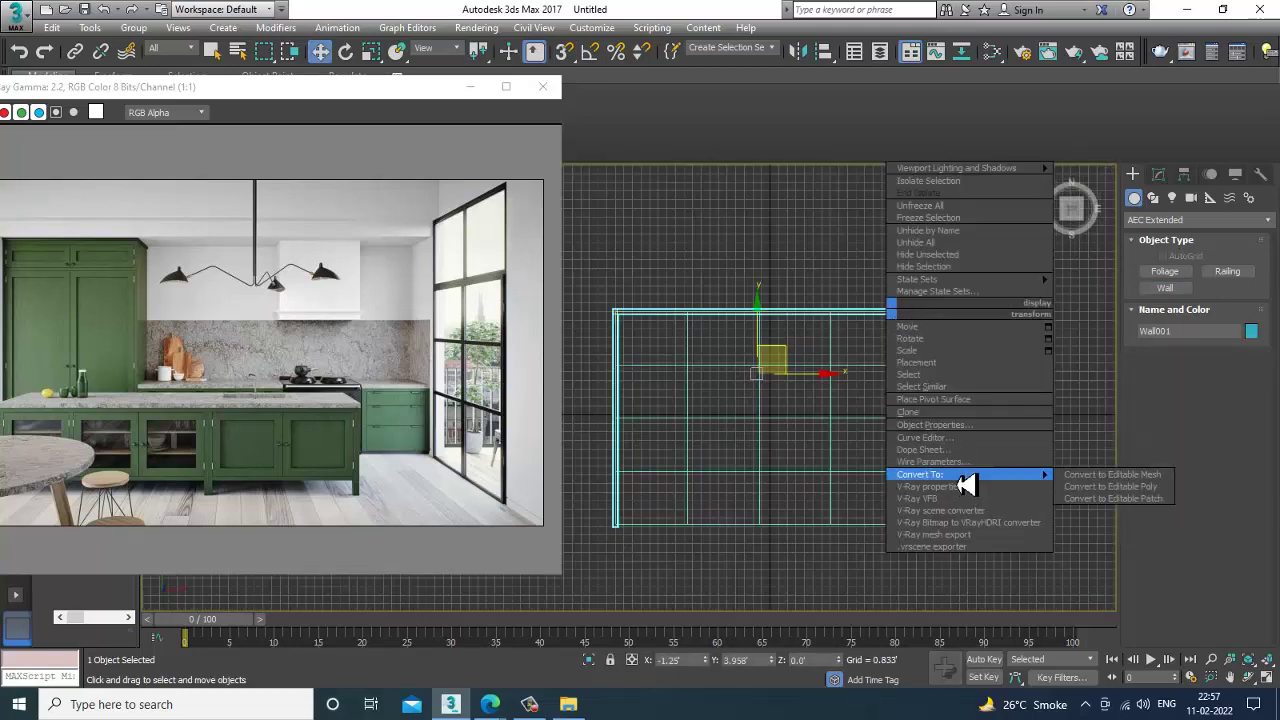
{"action": "left_click", "coordinate": [1135, 489]}
{"action": "key", "text": "1"}
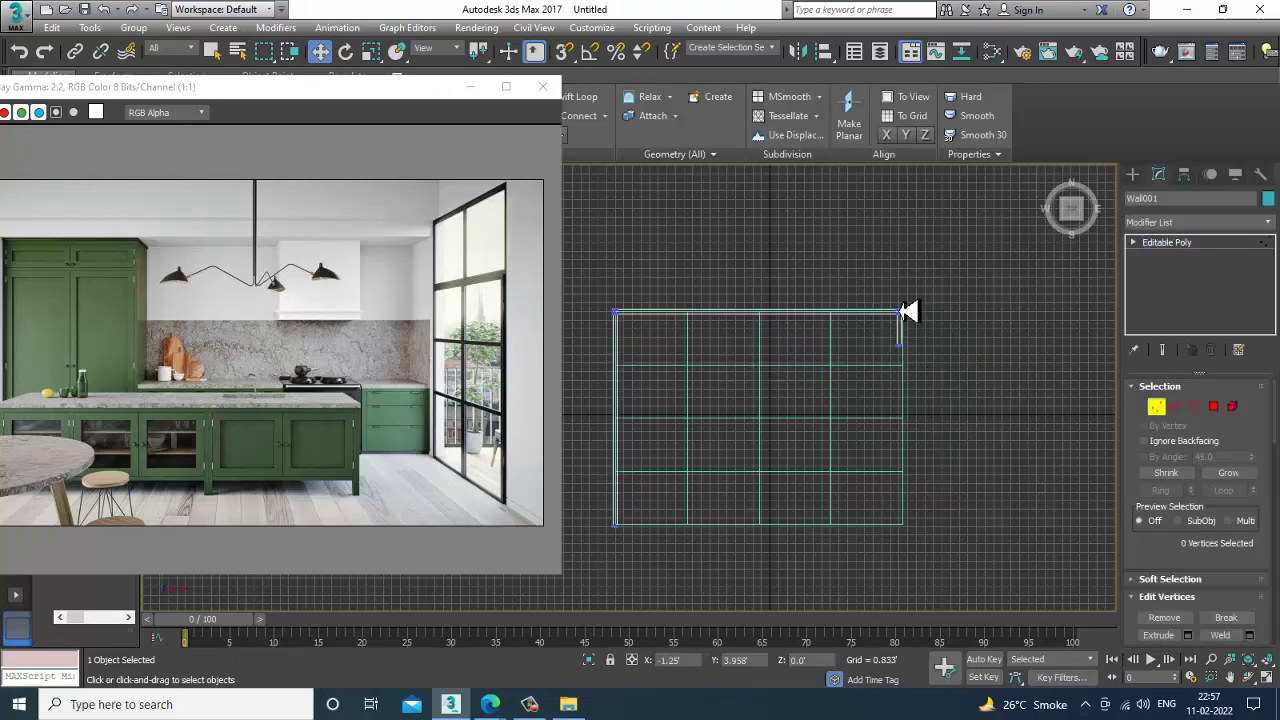
{"action": "left_click_drag", "start_coordinate": [926, 357], "coordinate": [864, 277]}
{"action": "scroll", "coordinate": [861, 274], "scroll_direction": "up", "scroll_amount": 2}
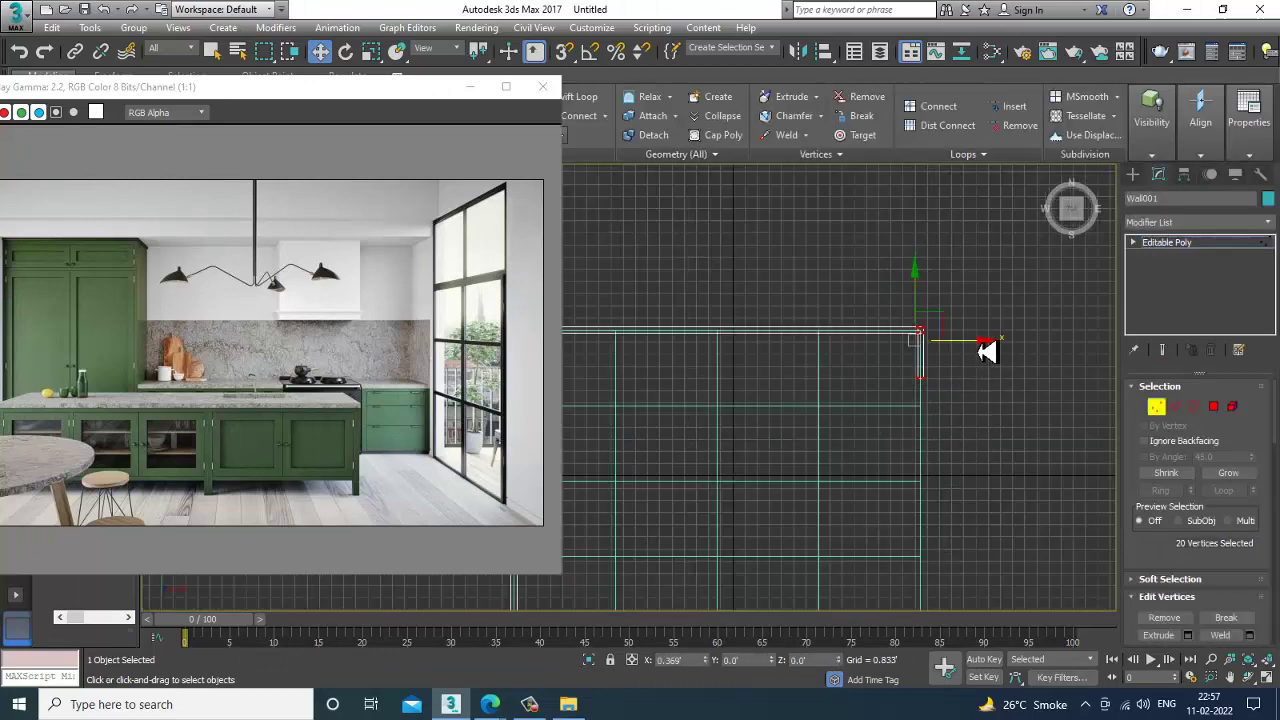
In a maximized Perspective view, select all the wall's top vertices and raise them to a height of about 11.2'.
{"action": "scroll", "coordinate": [987, 349], "scroll_direction": "down", "scroll_amount": 4}
{"action": "scroll", "coordinate": [829, 306], "scroll_direction": "up", "scroll_amount": 2}
{"action": "key", "text": "alt+w"}
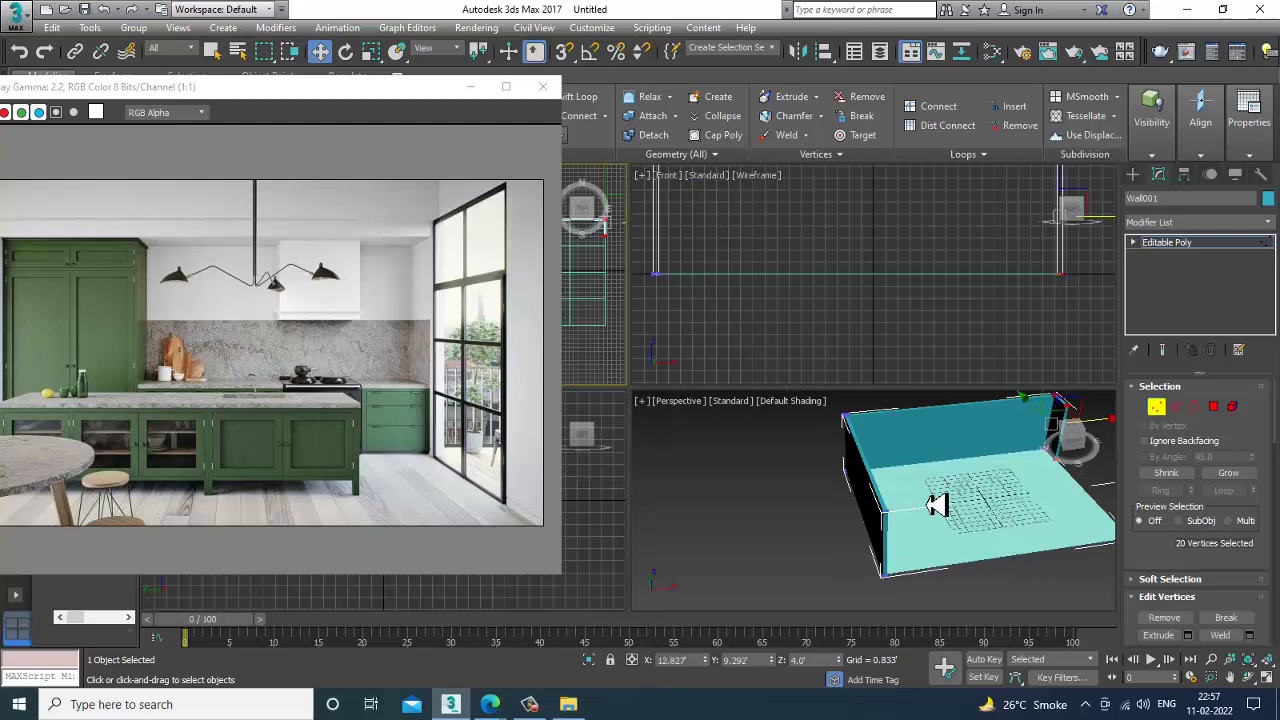
{"action": "key", "text": "alt+w"}
{"action": "mouse_move", "coordinate": [937, 505]}
{"action": "middle_mouse_down", "text": "alt"}
{"action": "mouse_move", "coordinate": [906, 460]}
{"action": "mouse_move", "coordinate": [954, 531]}
{"action": "mouse_move", "coordinate": [920, 474]}
{"action": "mouse_move", "coordinate": [945, 503]}
{"action": "middle_mouse_up", "text": "alt"}
{"action": "scroll", "coordinate": [954, 531], "scroll_direction": "up", "scroll_amount": 3}
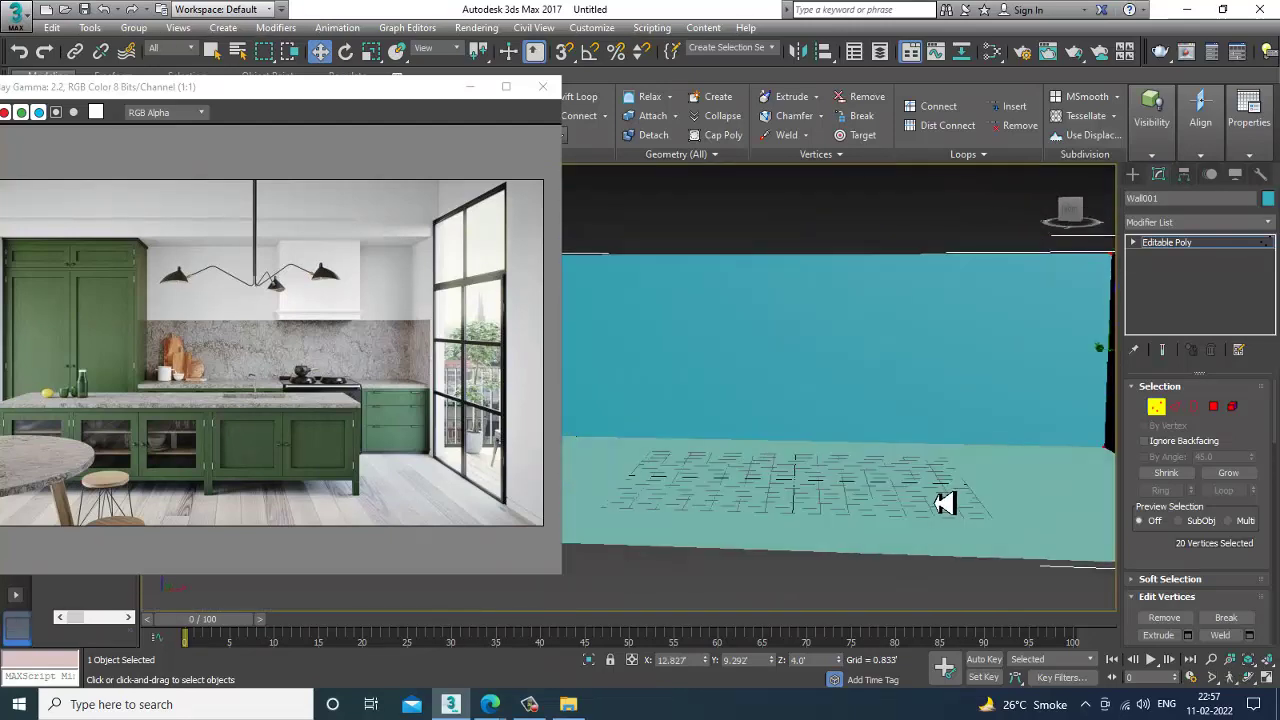
{"action": "scroll", "coordinate": [945, 503], "scroll_direction": "down", "scroll_amount": 3}
{"action": "scroll", "coordinate": [900, 475], "scroll_direction": "down", "scroll_amount": 1}
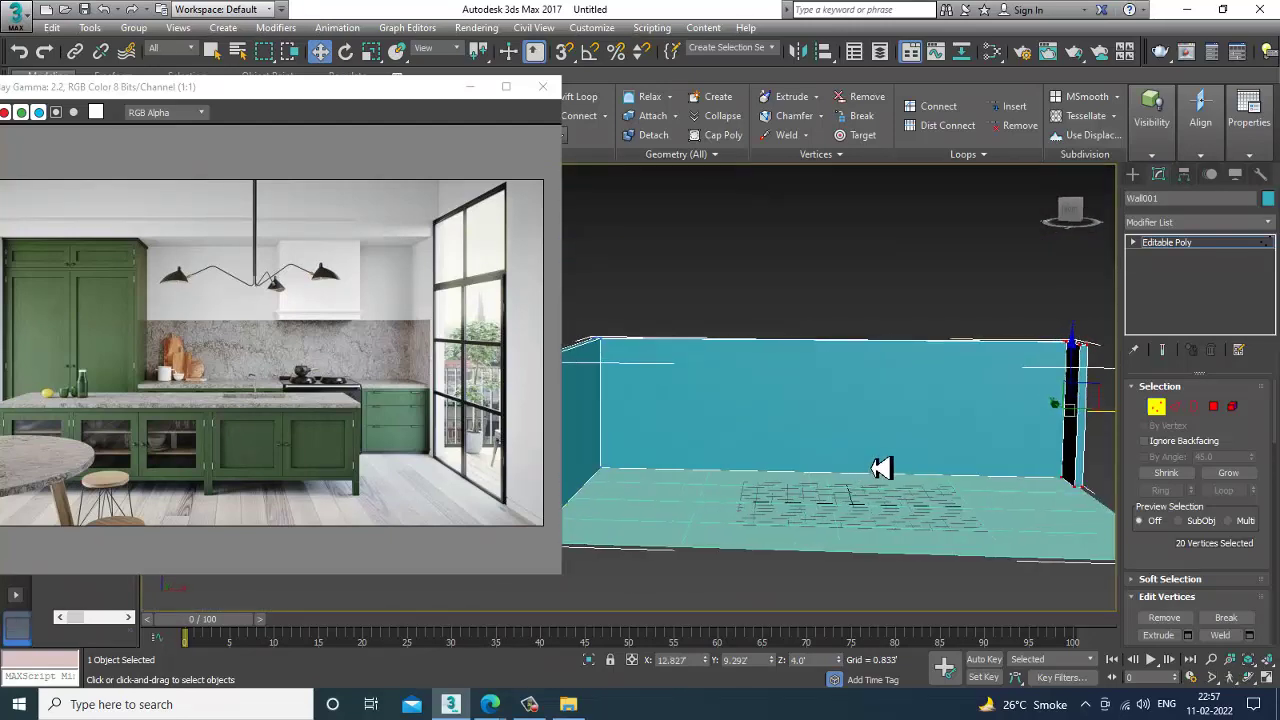
{"action": "middle_click_drag", "start_coordinate": [880, 468], "coordinate": [872, 415], "text": "alt"}
{"action": "scroll", "coordinate": [895, 378], "scroll_direction": "down", "scroll_amount": 3}
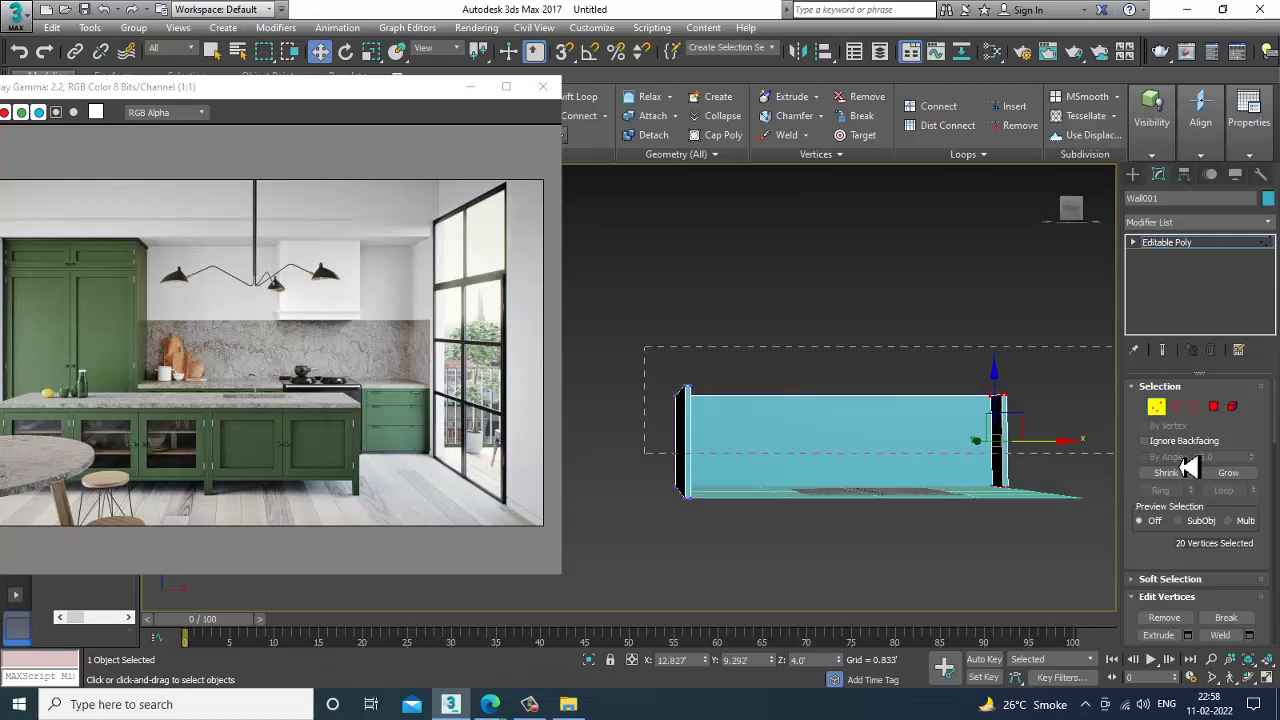
{"action": "left_click_drag", "start_coordinate": [1182, 467], "coordinate": [1178, 464]}
{"action": "left_click_drag", "start_coordinate": [846, 348], "coordinate": [931, 371]}
Select all vertices of the back wall and its return, move them about 4.3' outward along Y, and leave vertex editing.
{"action": "scroll", "coordinate": [896, 400], "scroll_direction": "up", "scroll_amount": 3}
{"action": "middle_click_drag", "start_coordinate": [896, 400], "coordinate": [943, 478], "text": "alt"}
{"action": "scroll", "coordinate": [931, 500], "scroll_direction": "down", "scroll_amount": 5}
{"action": "scroll", "coordinate": [960, 512], "scroll_direction": "up", "scroll_amount": 3}
{"action": "middle_click_drag", "start_coordinate": [1012, 528], "coordinate": [1018, 495]}
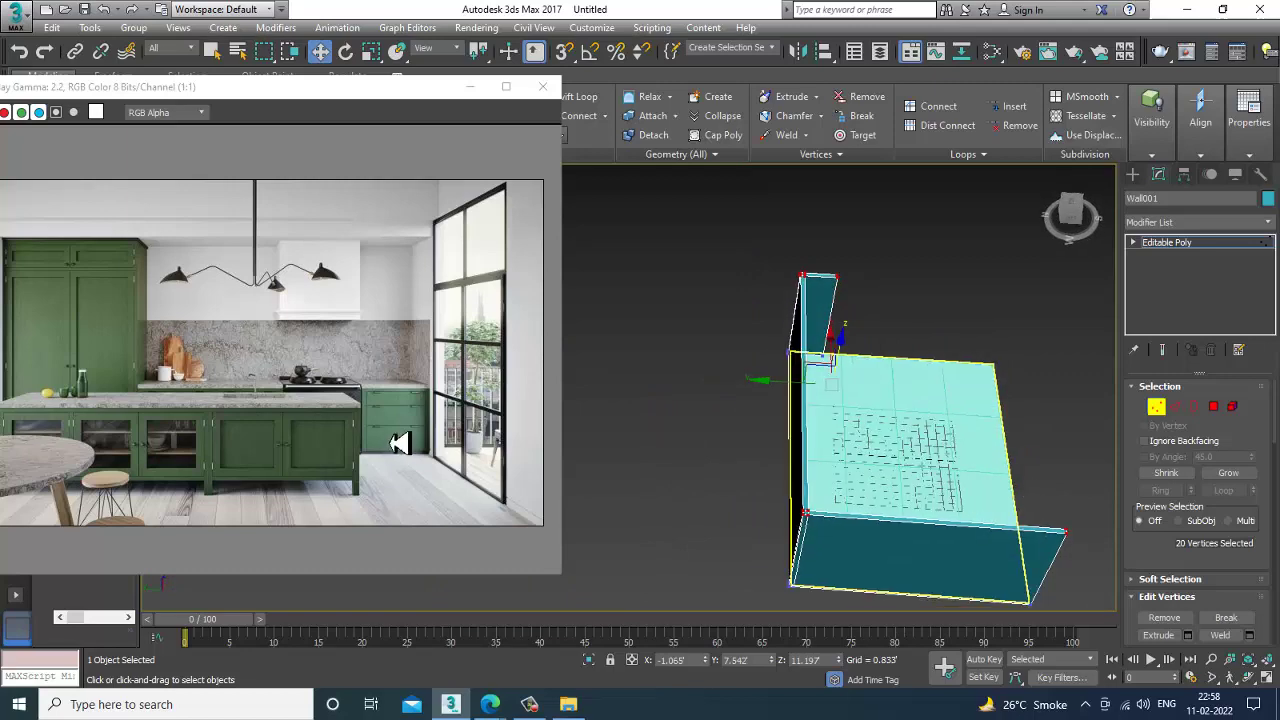
{"action": "left_click", "coordinate": [398, 443]}
{"action": "scroll", "coordinate": [315, 438], "scroll_direction": "up", "scroll_amount": 1}
{"action": "scroll", "coordinate": [325, 441], "scroll_direction": "down", "scroll_amount": 1}
{"action": "middle_click", "coordinate": [893, 398]}
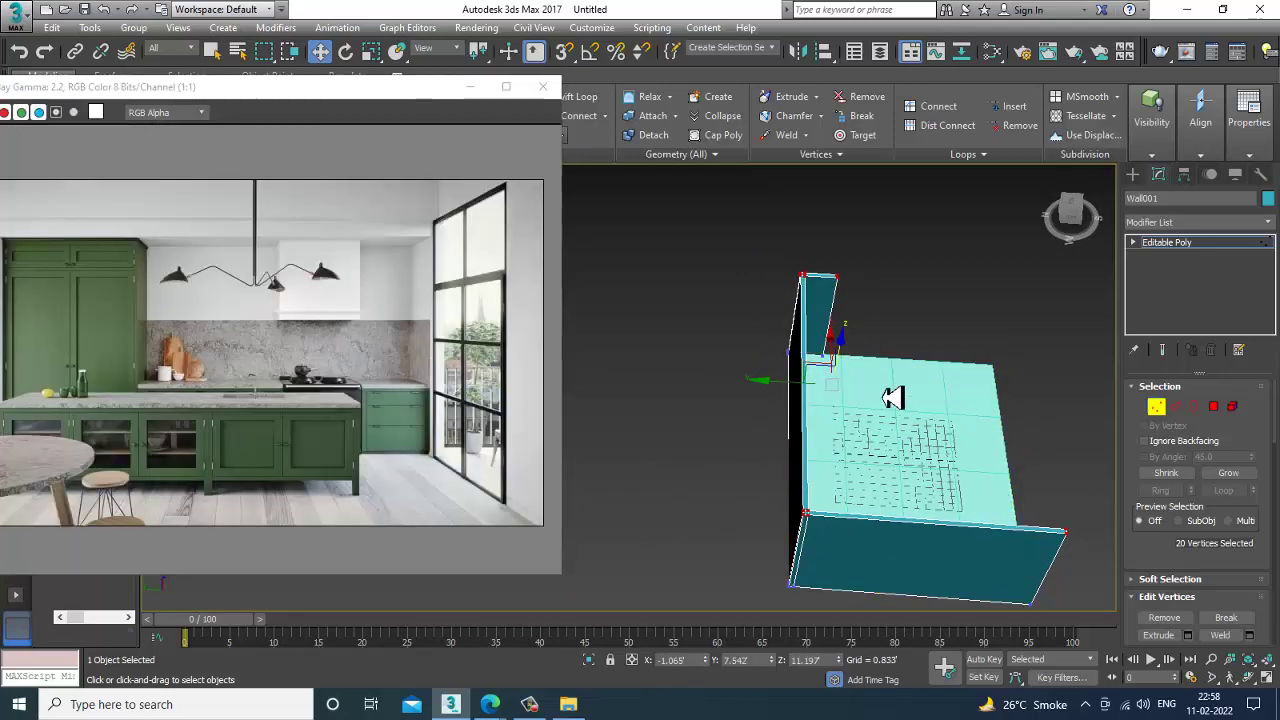
{"action": "left_click_drag", "start_coordinate": [878, 680], "coordinate": [870, 640]}
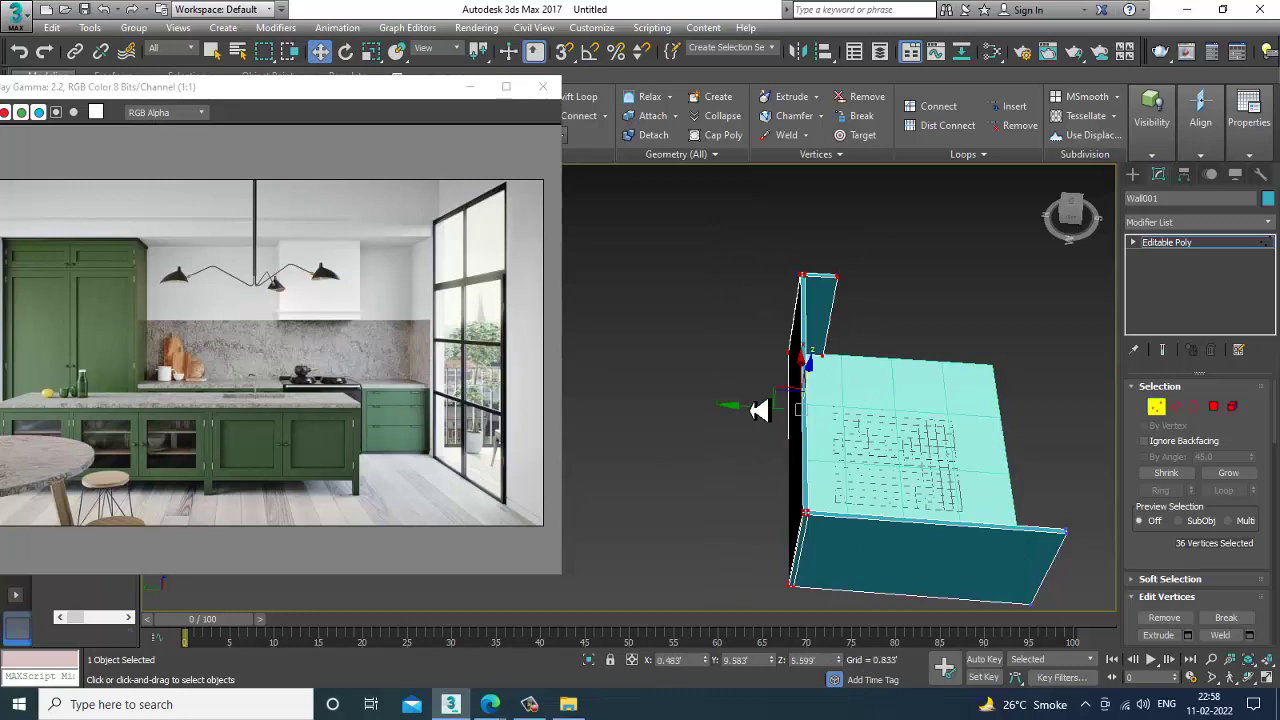
{"action": "left_click_drag", "start_coordinate": [761, 418], "coordinate": [713, 420]}
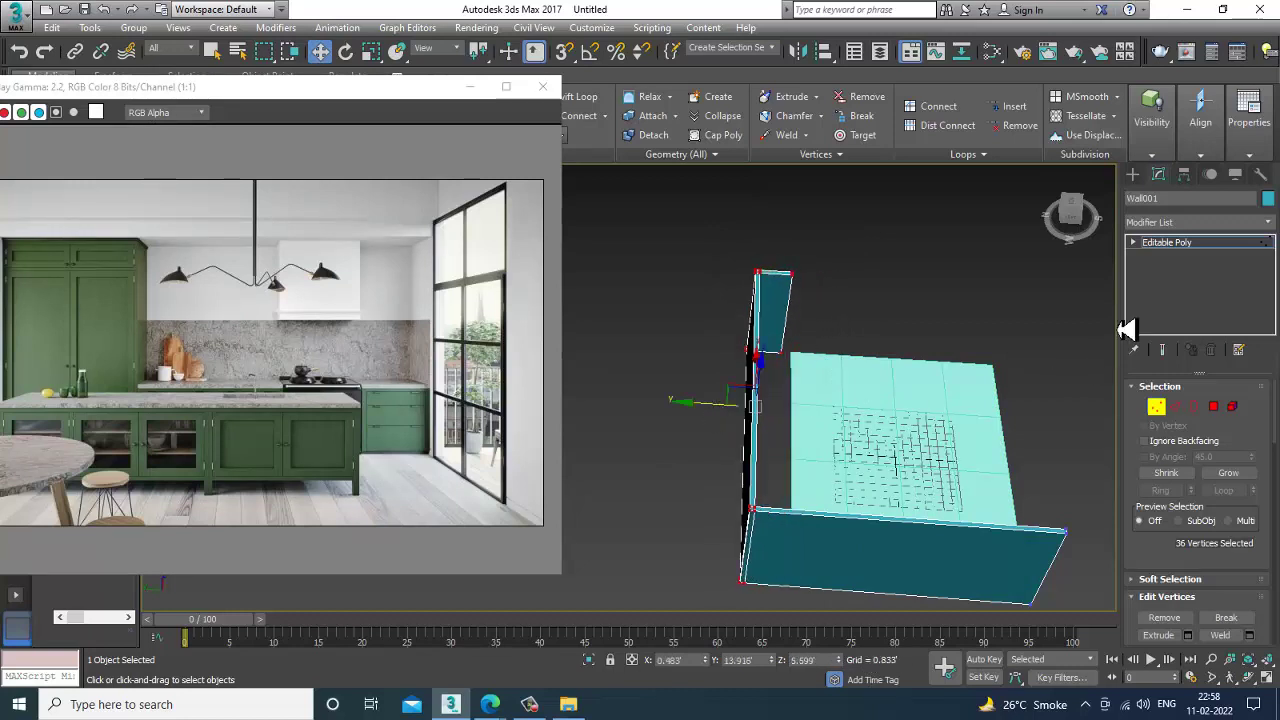
{"action": "left_click", "coordinate": [1190, 246]}
Set the floor plane to 1 length and 1 width segment and enlarge it to about 27.22' long and 29.52' wide.
{"action": "left_click", "coordinate": [846, 500]}
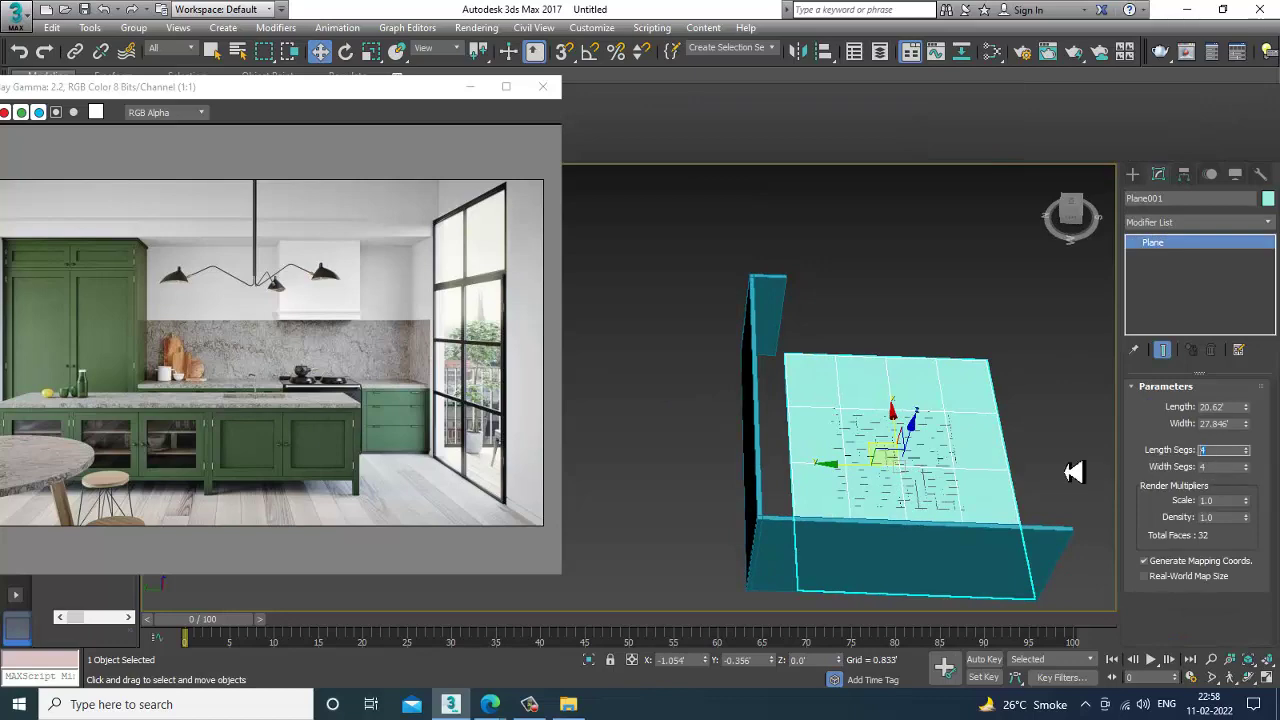
{"action": "middle_click_drag", "start_coordinate": [922, 455], "coordinate": [1229, 397], "text": "alt"}
{"action": "scroll", "coordinate": [868, 460], "scroll_direction": "down", "scroll_amount": 3}
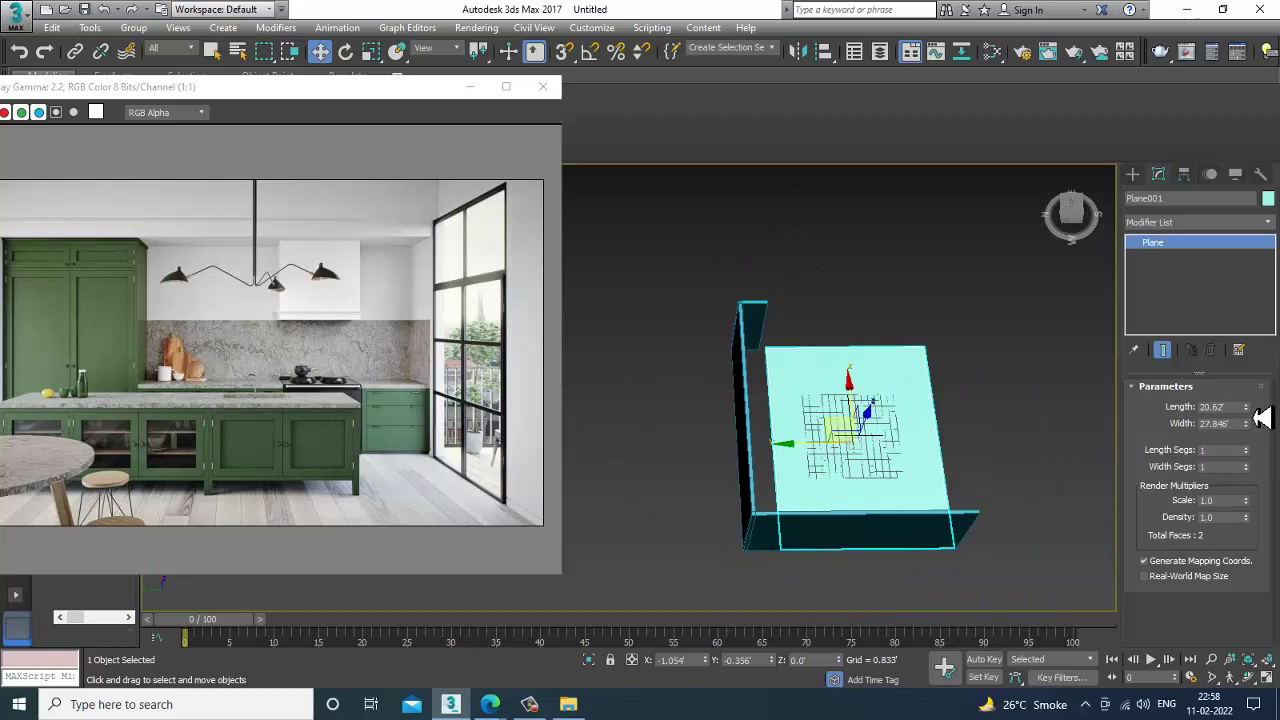
{"action": "left_click_drag", "start_coordinate": [1262, 418], "coordinate": [788, 472]}
Show edged faces, reselect the wall's top vertices and raise them to a height of about 12.45'.
{"action": "middle_click_drag", "start_coordinate": [817, 456], "coordinate": [930, 443], "text": "alt"}
{"action": "scroll", "coordinate": [882, 488], "scroll_direction": "up", "scroll_amount": 5}
{"action": "left_click", "coordinate": [906, 440]}
{"action": "scroll", "coordinate": [906, 440], "scroll_direction": "down", "scroll_amount": 3}
{"action": "key", "text": "1"}
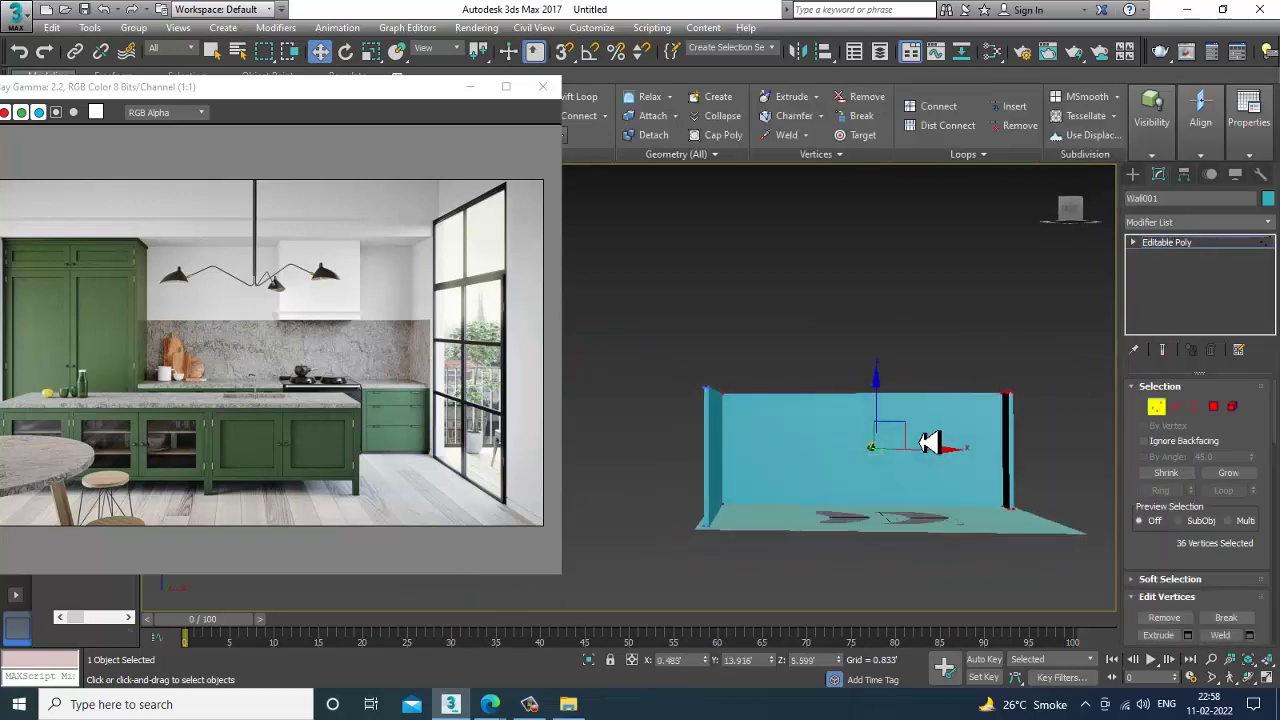
{"action": "key", "text": "F4"}
{"action": "left_click_drag", "start_coordinate": [1138, 430], "coordinate": [1136, 428]}
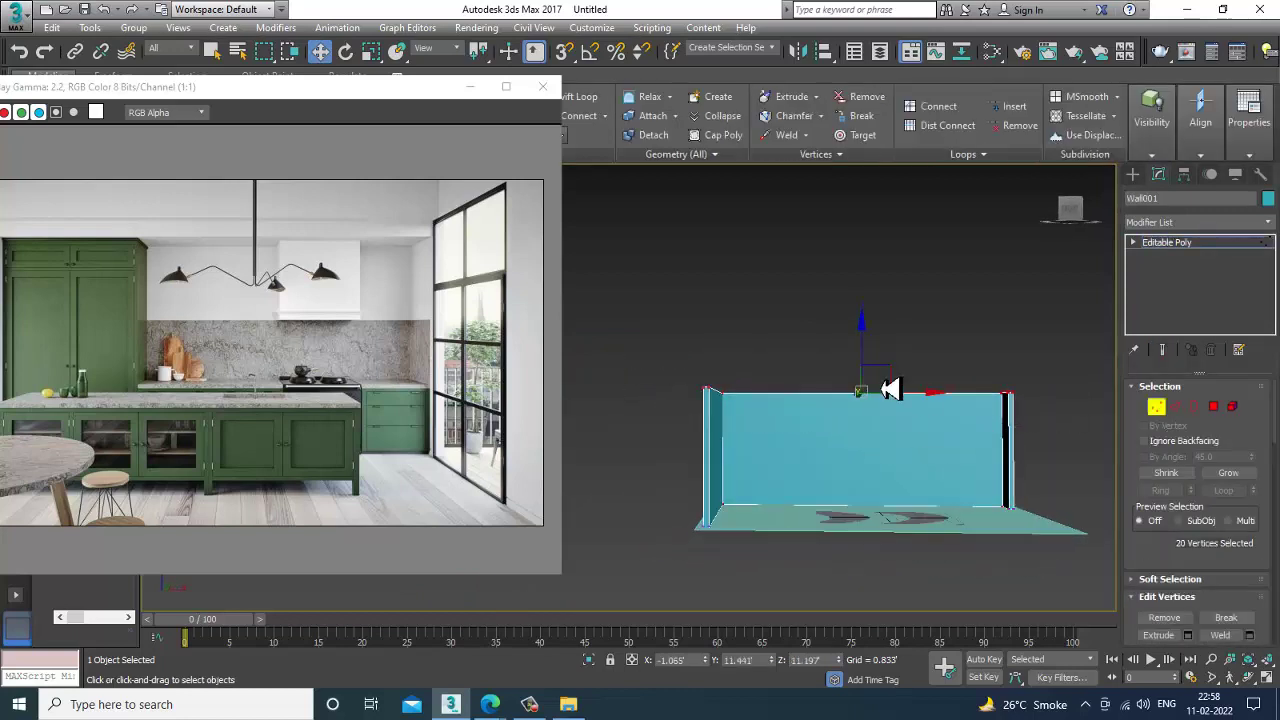
{"action": "left_click_drag", "start_coordinate": [870, 363], "coordinate": [873, 351]}
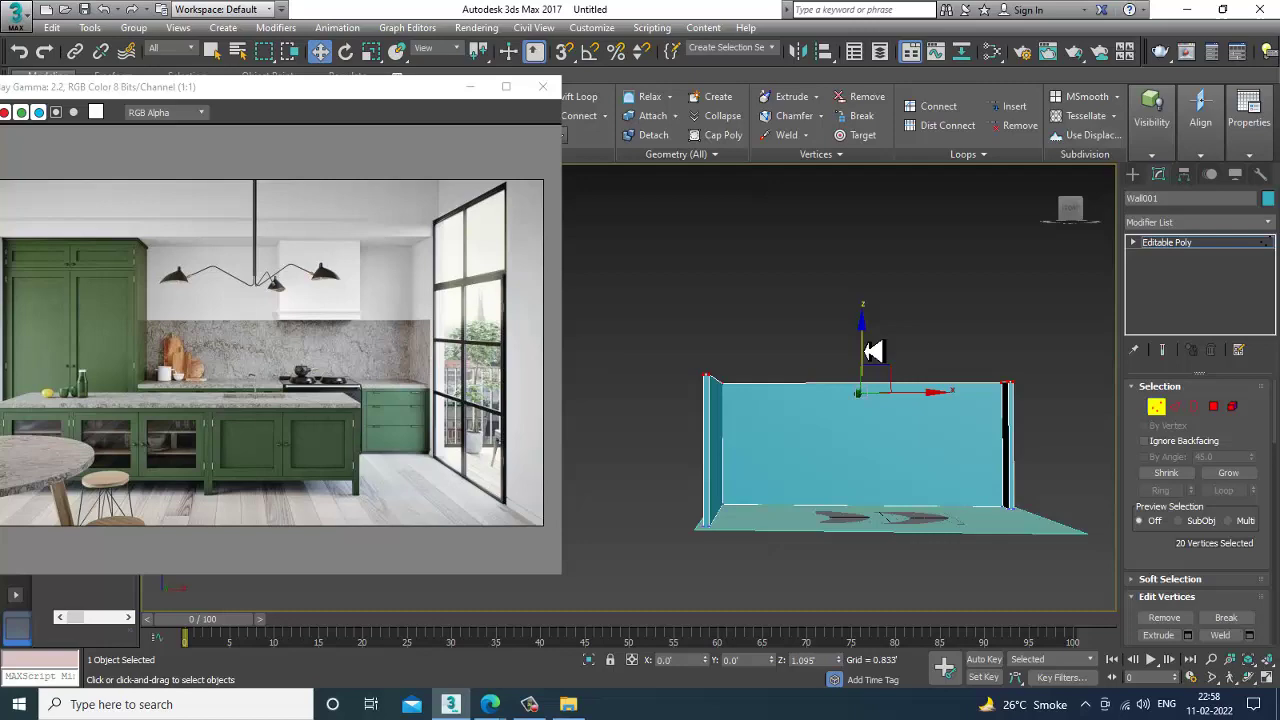
Lengthen the short right-hand return by moving its four end vertices away from the back wall, and leave vertex editing.
{"action": "middle_click_drag", "start_coordinate": [966, 360], "coordinate": [1033, 385], "text": "alt"}
{"action": "scroll", "coordinate": [1010, 410], "scroll_direction": "up", "scroll_amount": 4}
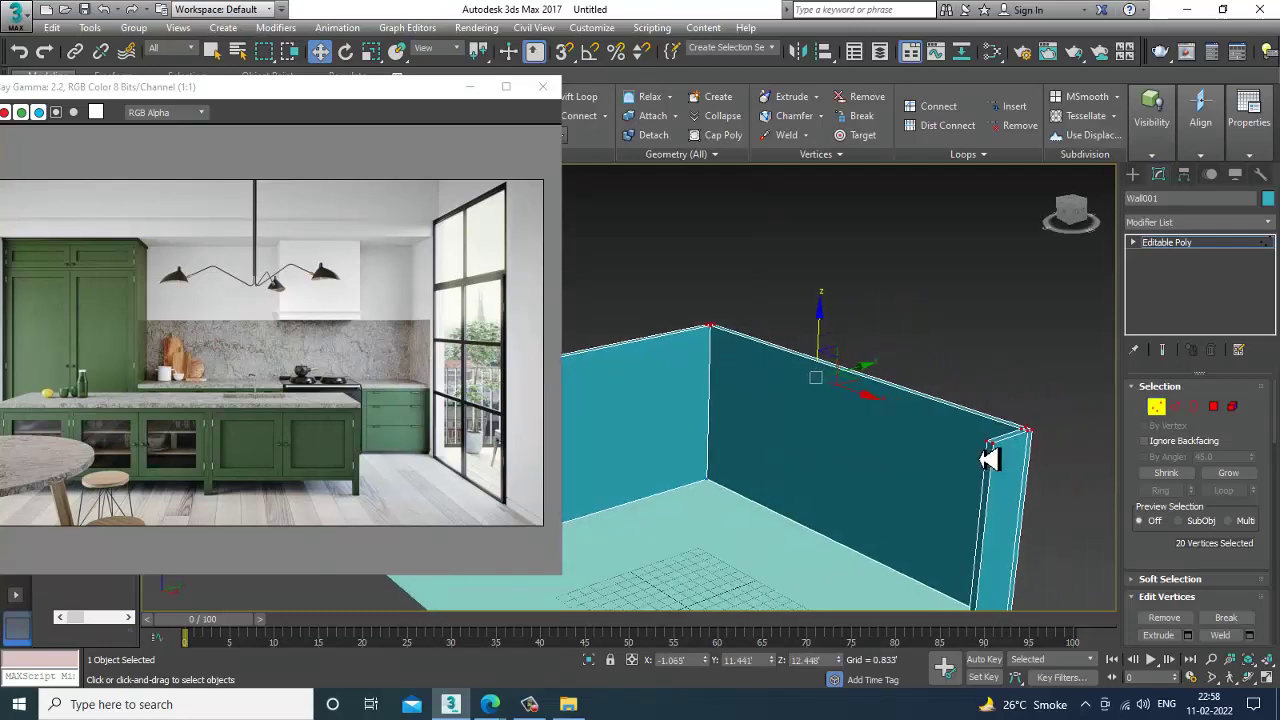
{"action": "middle_click_drag", "start_coordinate": [989, 459], "coordinate": [837, 437], "text": "alt"}
{"action": "key", "text": "1"}
{"action": "key", "text": "1"}
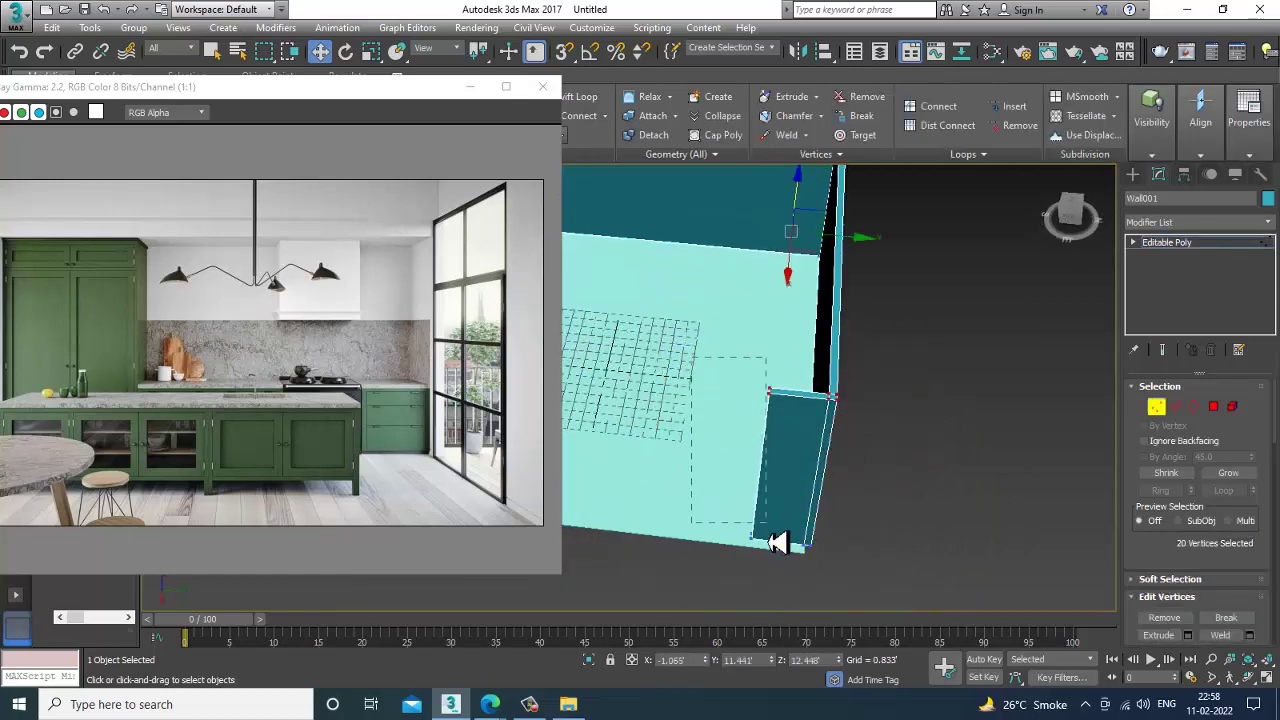
{"action": "left_click_drag", "start_coordinate": [779, 573], "coordinate": [786, 564]}
{"action": "left_click_drag", "start_coordinate": [829, 494], "coordinate": [800, 486]}
{"action": "middle_click_drag", "start_coordinate": [791, 486], "coordinate": [870, 440], "text": "alt"}
{"action": "middle_click_drag", "start_coordinate": [700, 410], "coordinate": [789, 343], "text": "alt"}
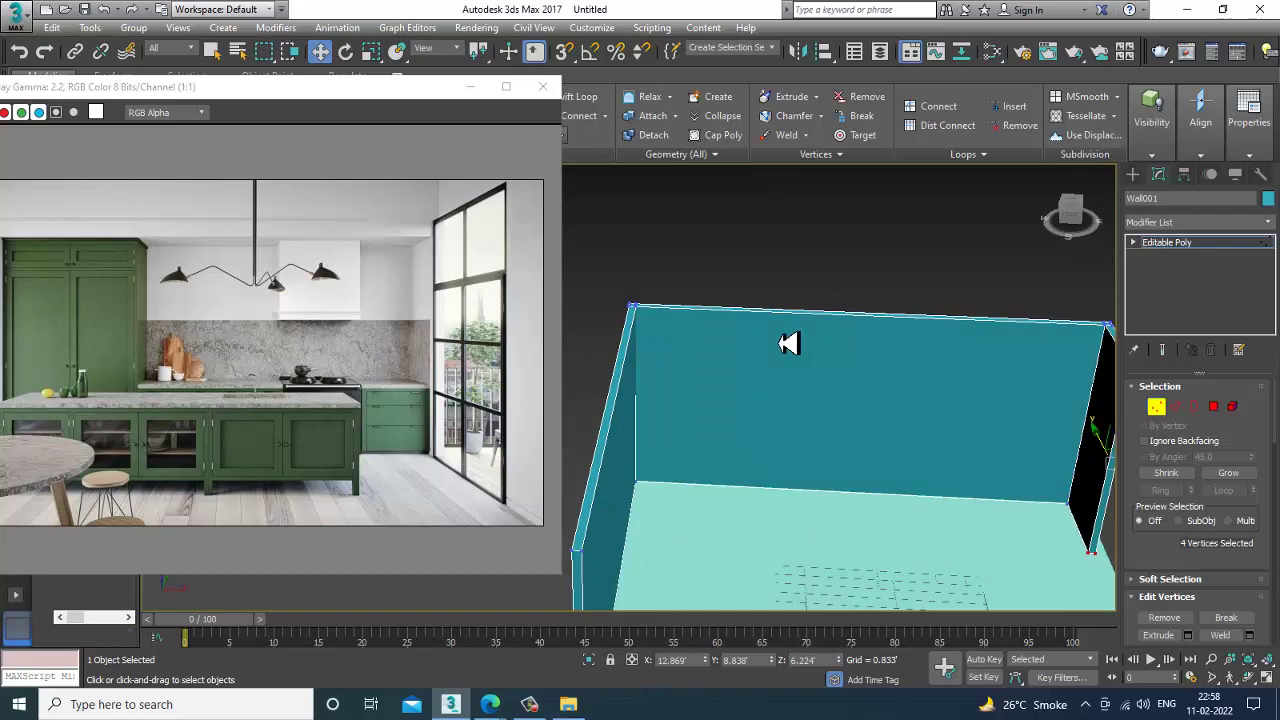
{"action": "left_click", "coordinate": [1195, 243]}
Move the 20 vertices of the right-hand return about 1.5' outward along X to widen the room, and leave vertex editing.
{"action": "scroll", "coordinate": [825, 405], "scroll_direction": "down", "scroll_amount": 6}
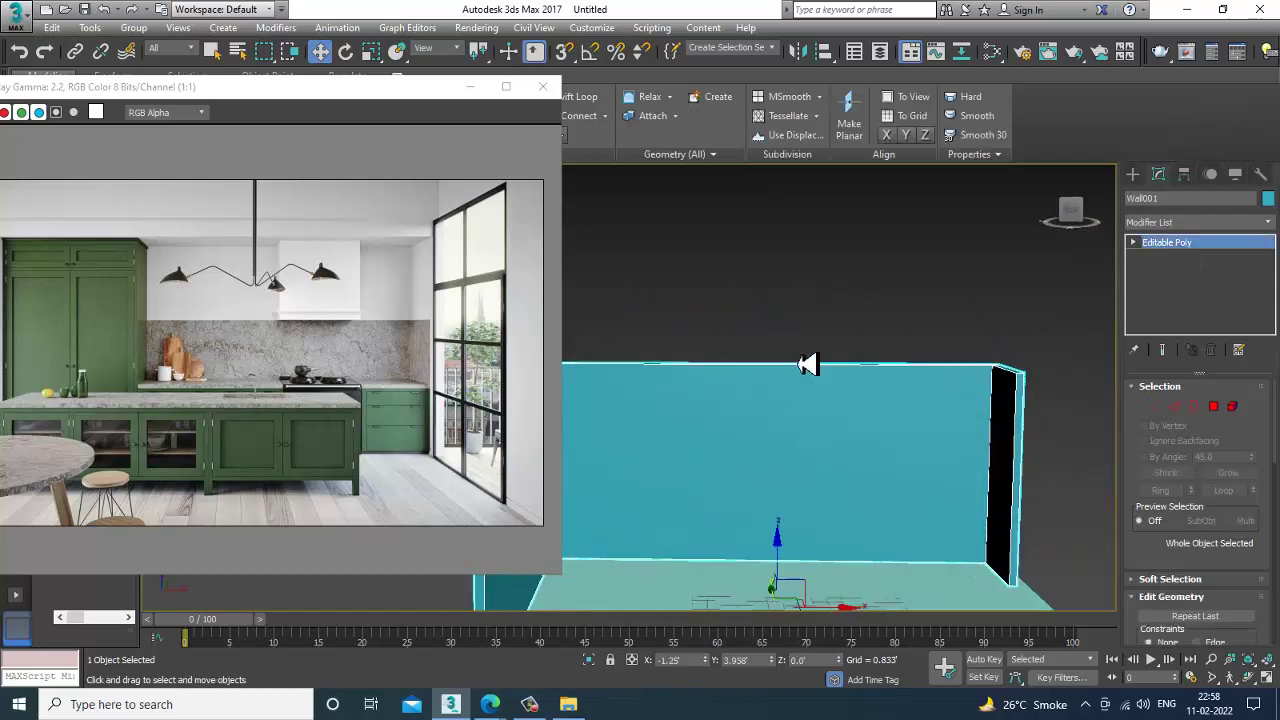
{"action": "key", "text": "1"}
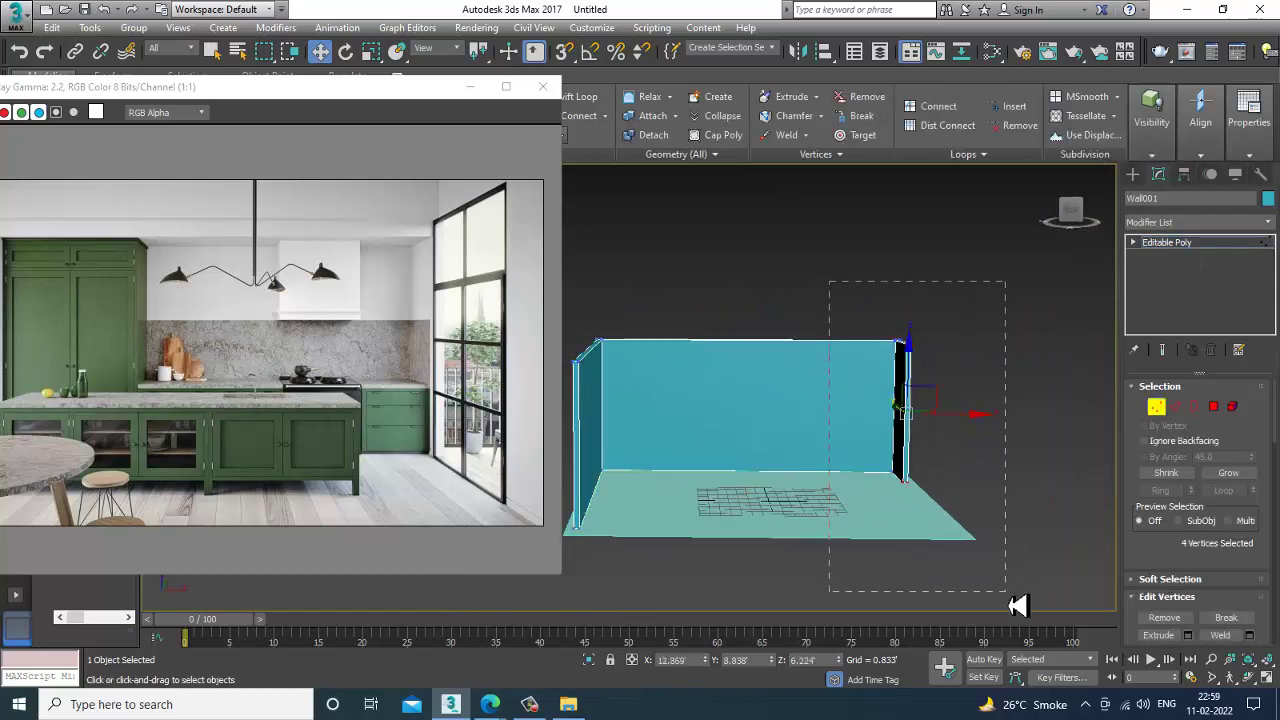
{"action": "left_click_drag", "start_coordinate": [1016, 605], "coordinate": [1016, 605]}
{"action": "left_click_drag", "start_coordinate": [966, 414], "coordinate": [984, 412]}
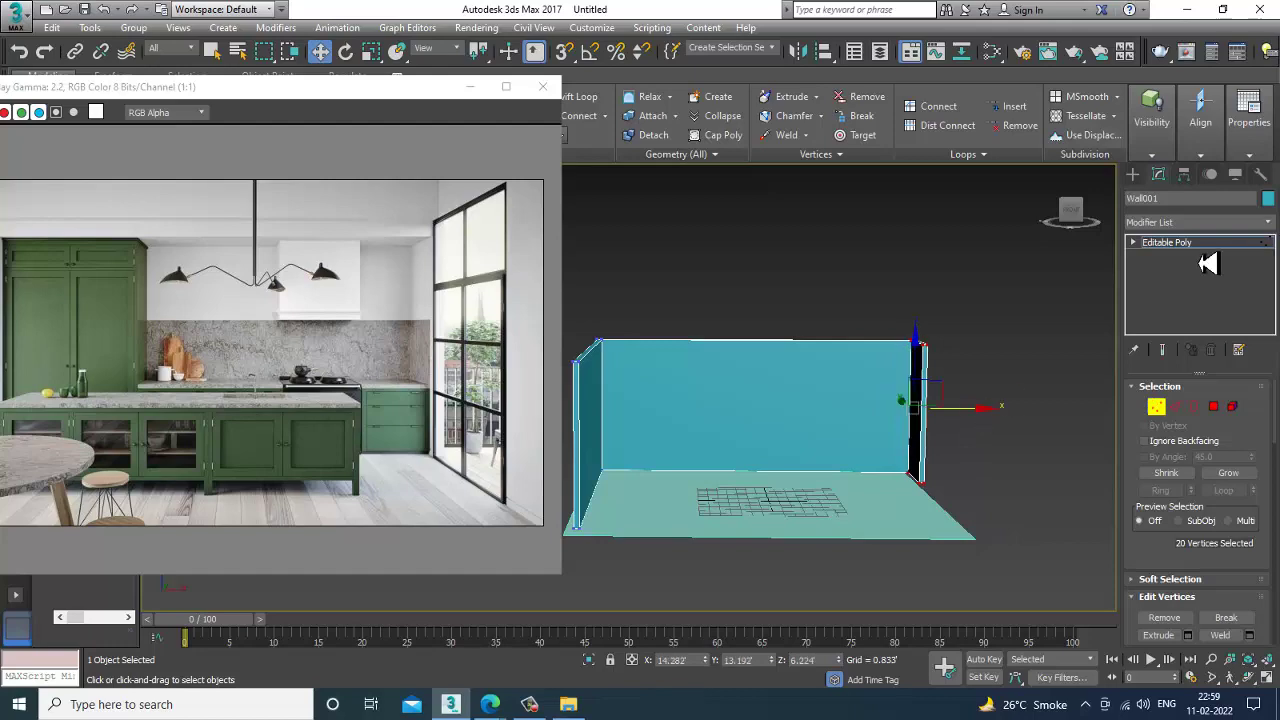
{"action": "left_click", "coordinate": [1190, 243]}
Convert the floor plane to an editable poly and move its two right-edge vertices outward to X of about 14.67'.
{"action": "middle_click_drag", "start_coordinate": [955, 415], "coordinate": [815, 500], "text": "alt"}
{"action": "left_click", "coordinate": [820, 492]}
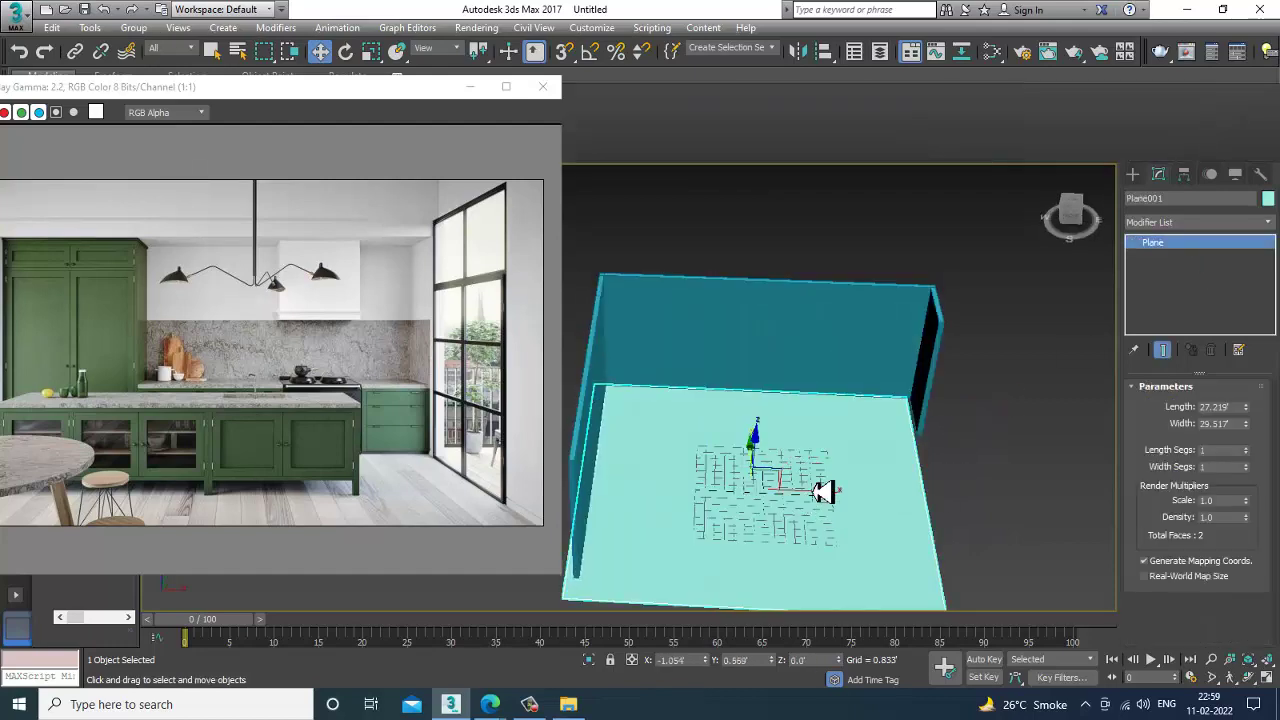
{"action": "right_click", "coordinate": [818, 478]}
{"action": "mouse_move", "coordinate": [930, 610]}
{"action": "left_click", "coordinate": [1030, 622]}
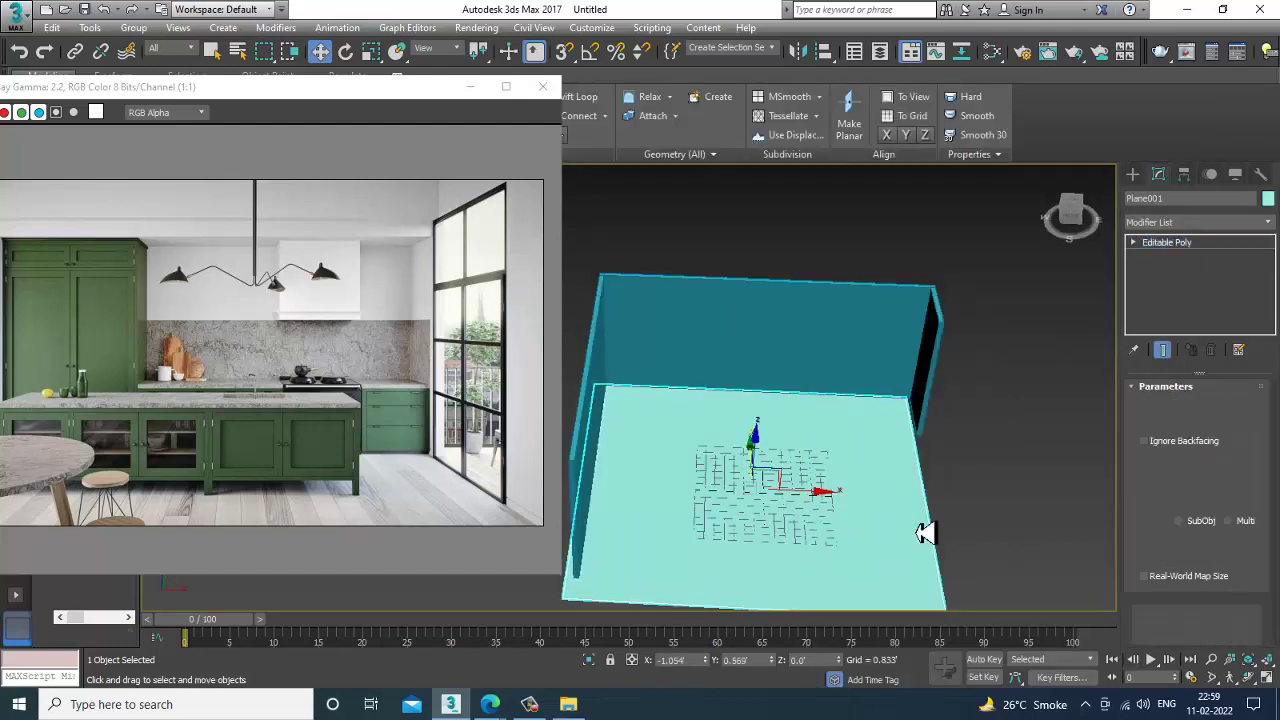
{"action": "key", "text": "1"}
{"action": "middle_click_drag", "start_coordinate": [923, 531], "coordinate": [888, 497], "text": "alt"}
{"action": "key", "text": "F3"}
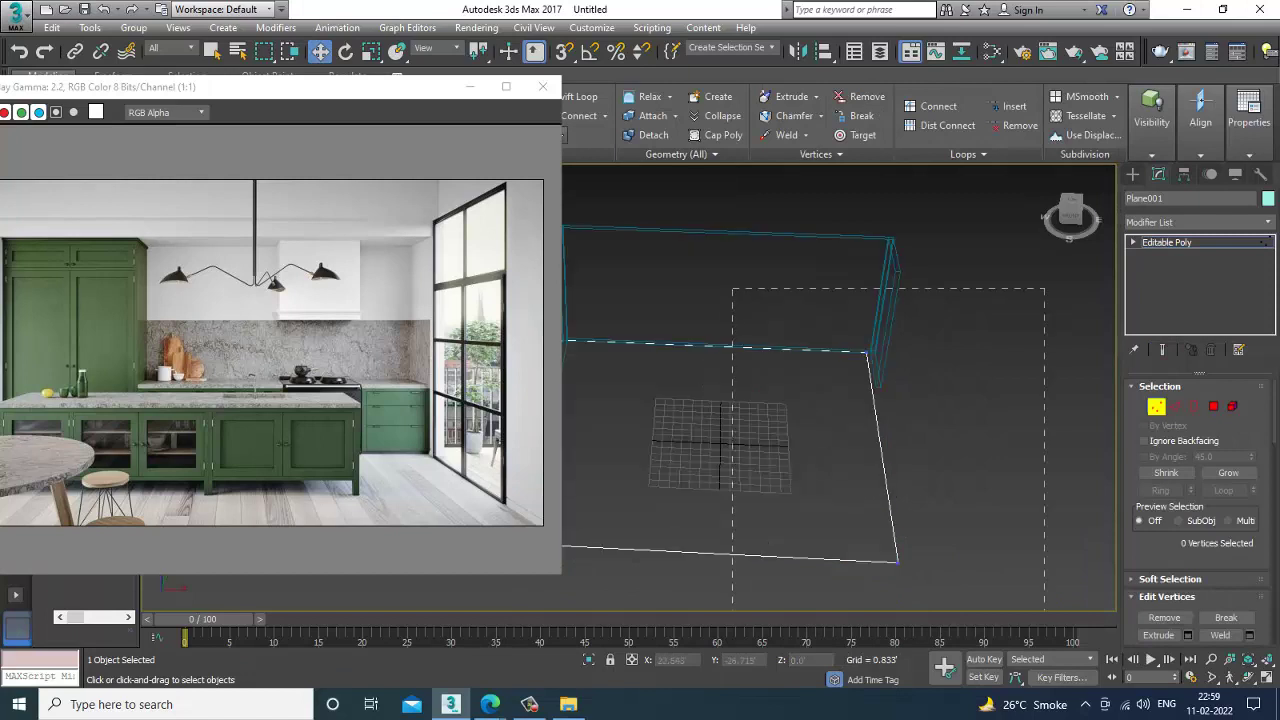
{"action": "left_click_drag", "start_coordinate": [1044, 717], "coordinate": [1044, 717]}
{"action": "key", "text": "F3"}
{"action": "left_click_drag", "start_coordinate": [951, 462], "coordinate": [962, 460]}
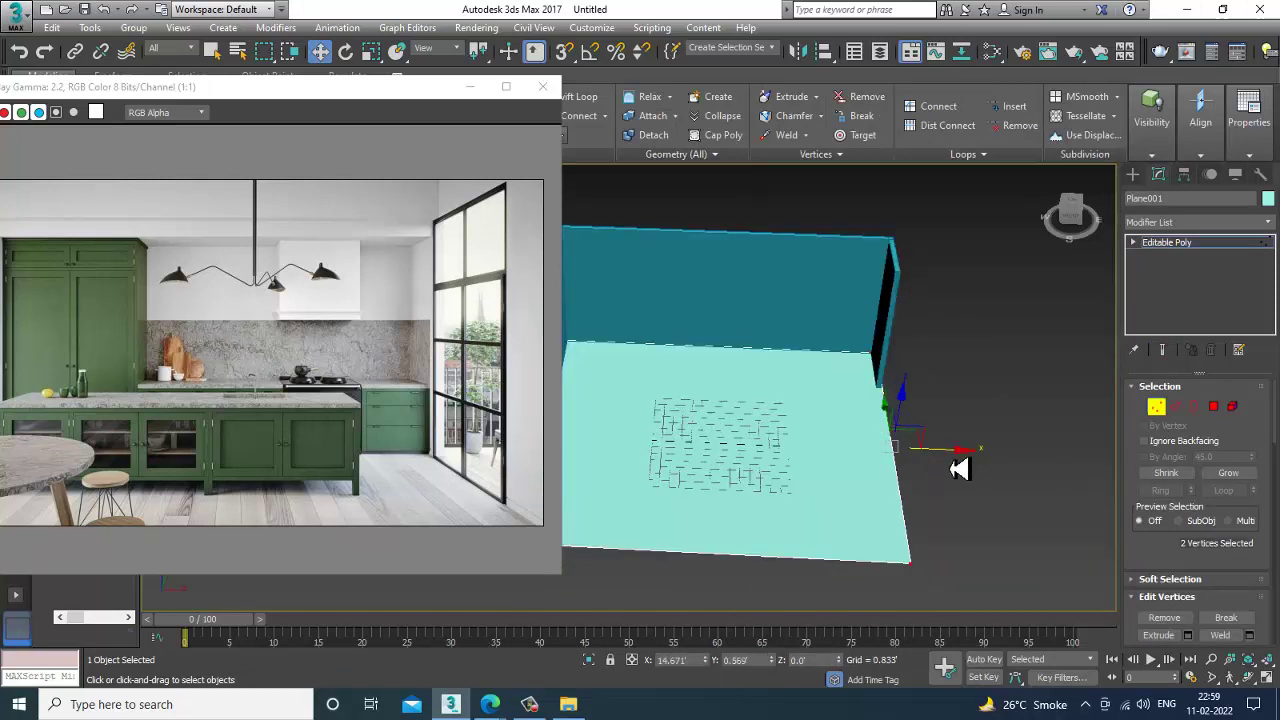
{"action": "left_click", "coordinate": [1188, 250]}
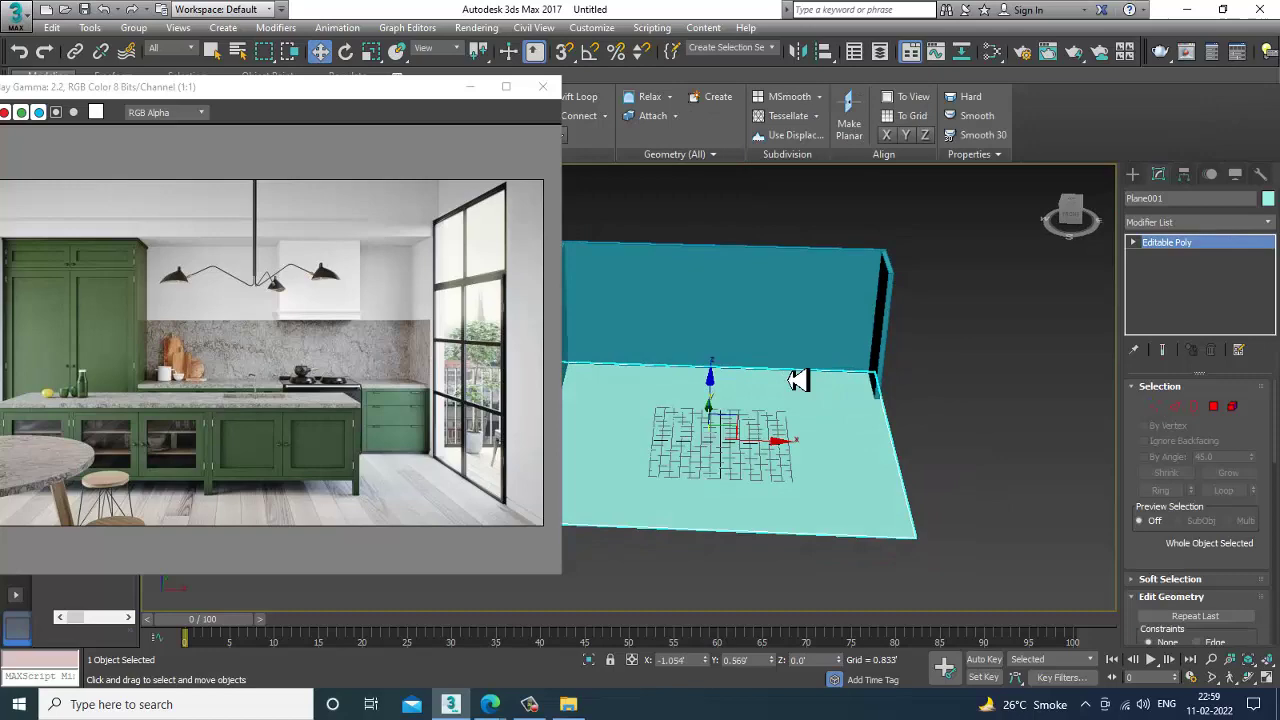
Add a vertical edge loop to the back wall near its left corner with Swift Loop.
{"action": "middle_click_drag", "start_coordinate": [800, 380], "coordinate": [905, 425]}
{"action": "middle_click_drag", "start_coordinate": [905, 425], "coordinate": [900, 443], "text": "alt"}
{"action": "scroll", "coordinate": [885, 405], "scroll_direction": "up", "scroll_amount": 3}
{"action": "left_click", "coordinate": [855, 374]}
{"action": "middle_click_drag", "start_coordinate": [853, 373], "coordinate": [800, 340], "text": "alt"}
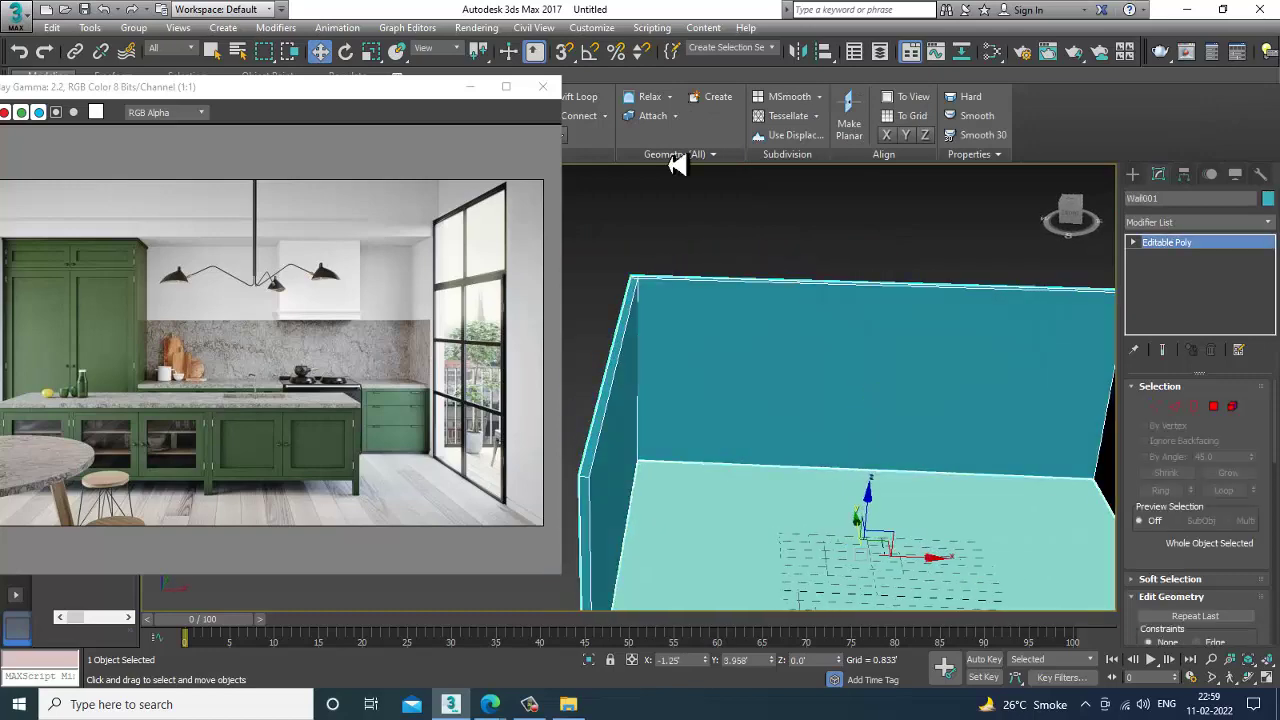
{"action": "left_click", "coordinate": [732, 322]}
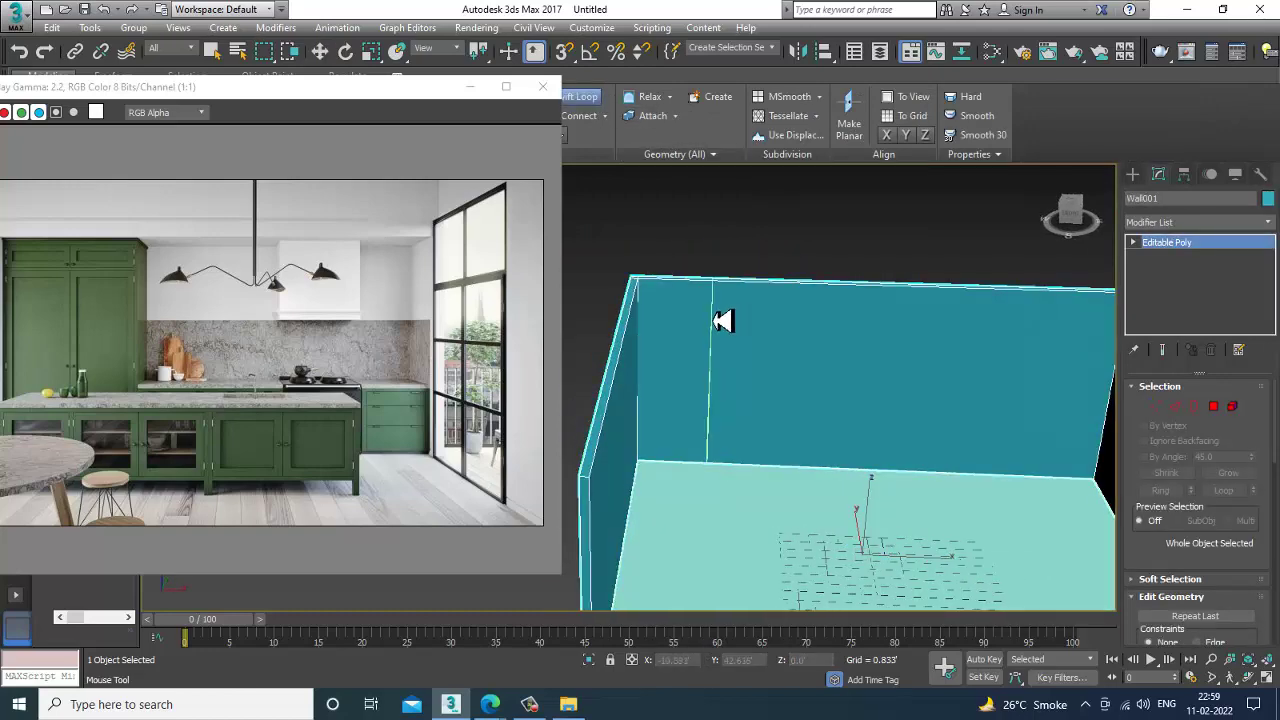
{"action": "left_click", "coordinate": [714, 321]}
{"action": "right_click", "coordinate": [816, 364]}
Extrude the narrow polygon at the back wall's left corner about 2.65' into the room.
{"action": "middle_click_drag", "start_coordinate": [820, 366], "coordinate": [885, 350], "text": "alt"}
{"action": "left_click", "coordinate": [1214, 407]}
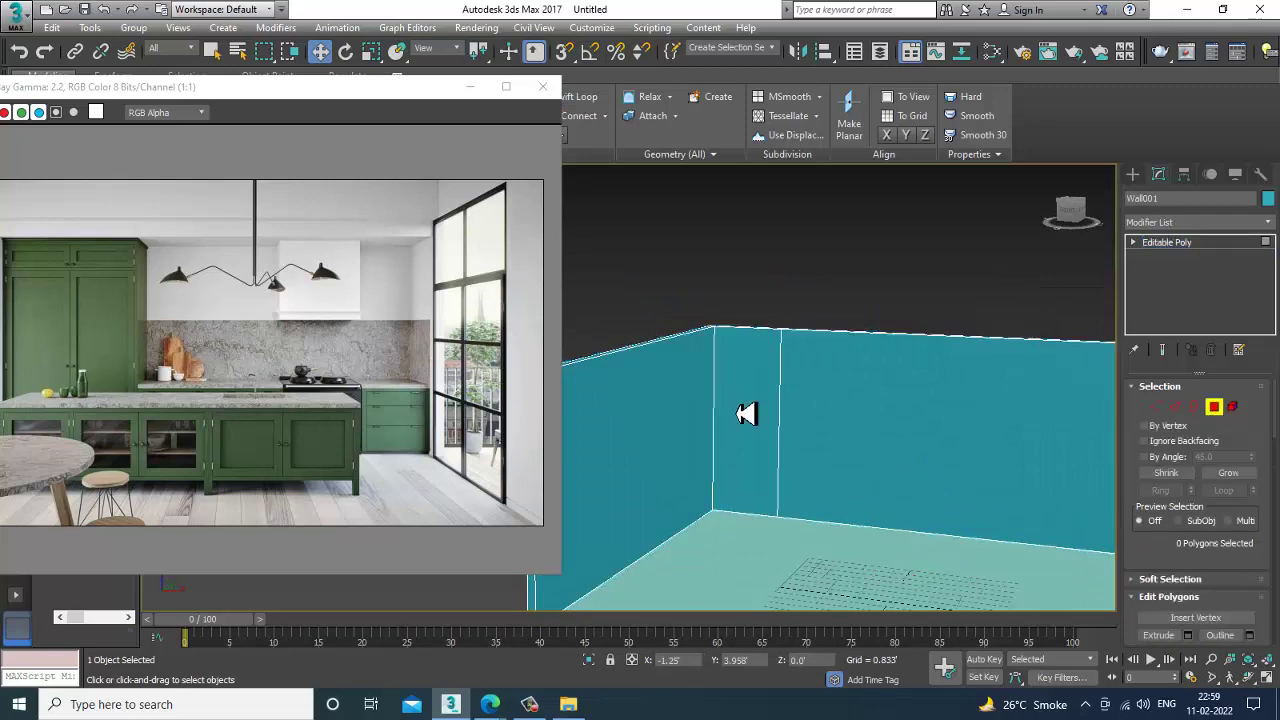
{"action": "left_click", "coordinate": [737, 414]}
{"action": "middle_click_drag", "start_coordinate": [794, 403], "coordinate": [780, 415], "text": "alt"}
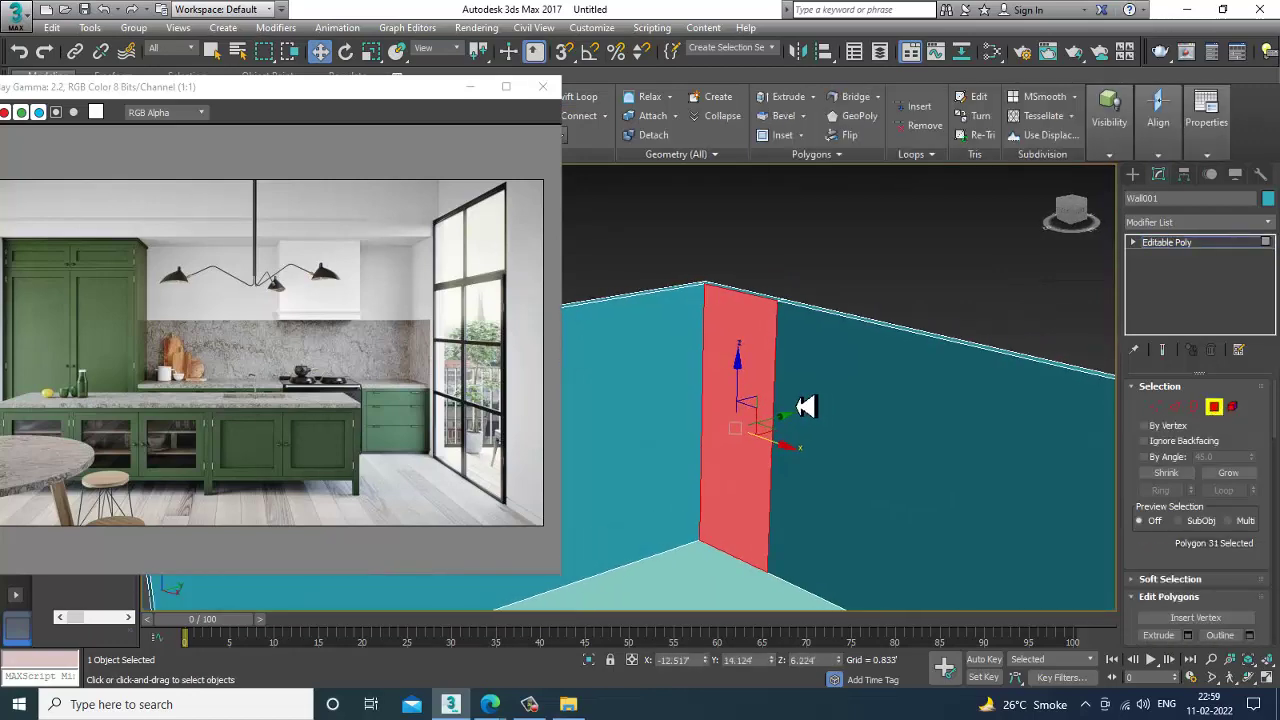
{"action": "middle_click_drag", "start_coordinate": [806, 406], "coordinate": [802, 409], "text": "alt"}
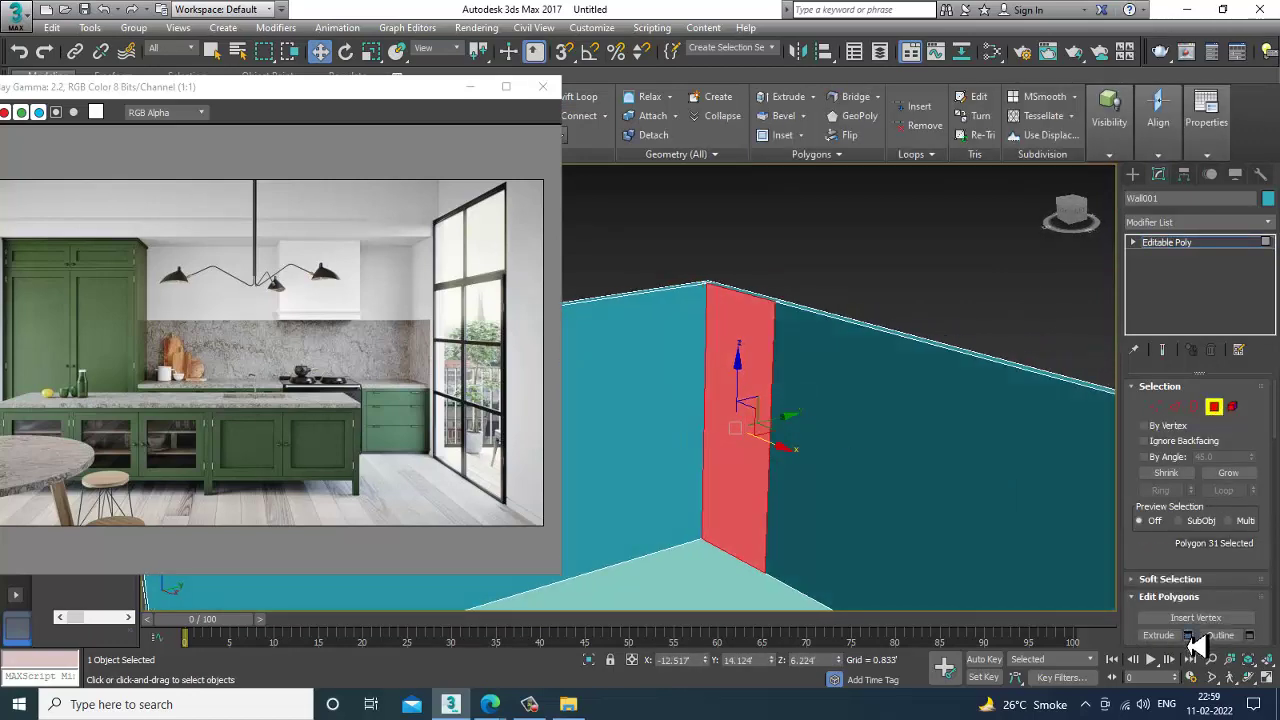
{"action": "left_click", "coordinate": [1188, 636]}
{"action": "left_click_drag", "start_coordinate": [655, 437], "coordinate": [585, 305]}
{"action": "left_click", "coordinate": [637, 442]}
Examine the extruded corner block in a maximized Front view.
{"action": "key", "text": "alt+w"}
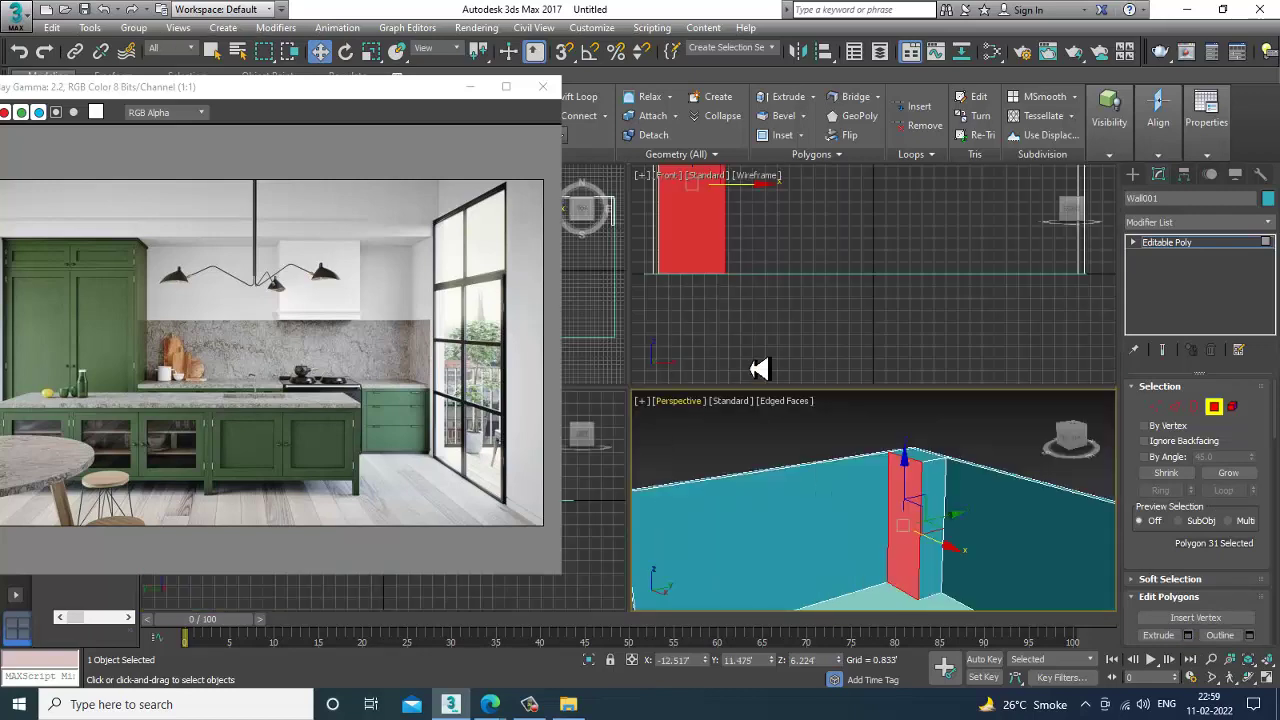
{"action": "right_click", "coordinate": [608, 585]}
{"action": "key", "text": "alt+w"}
{"action": "key", "text": "z"}
{"action": "scroll", "coordinate": [737, 460], "scroll_direction": "down", "scroll_amount": 3}
{"action": "middle_click_drag", "start_coordinate": [737, 460], "coordinate": [715, 426]}
{"action": "scroll", "coordinate": [842, 430], "scroll_direction": "up", "scroll_amount": 2}
{"action": "scroll", "coordinate": [715, 430], "scroll_direction": "down", "scroll_amount": 4}
{"action": "scroll", "coordinate": [725, 436], "scroll_direction": "up", "scroll_amount": 2}
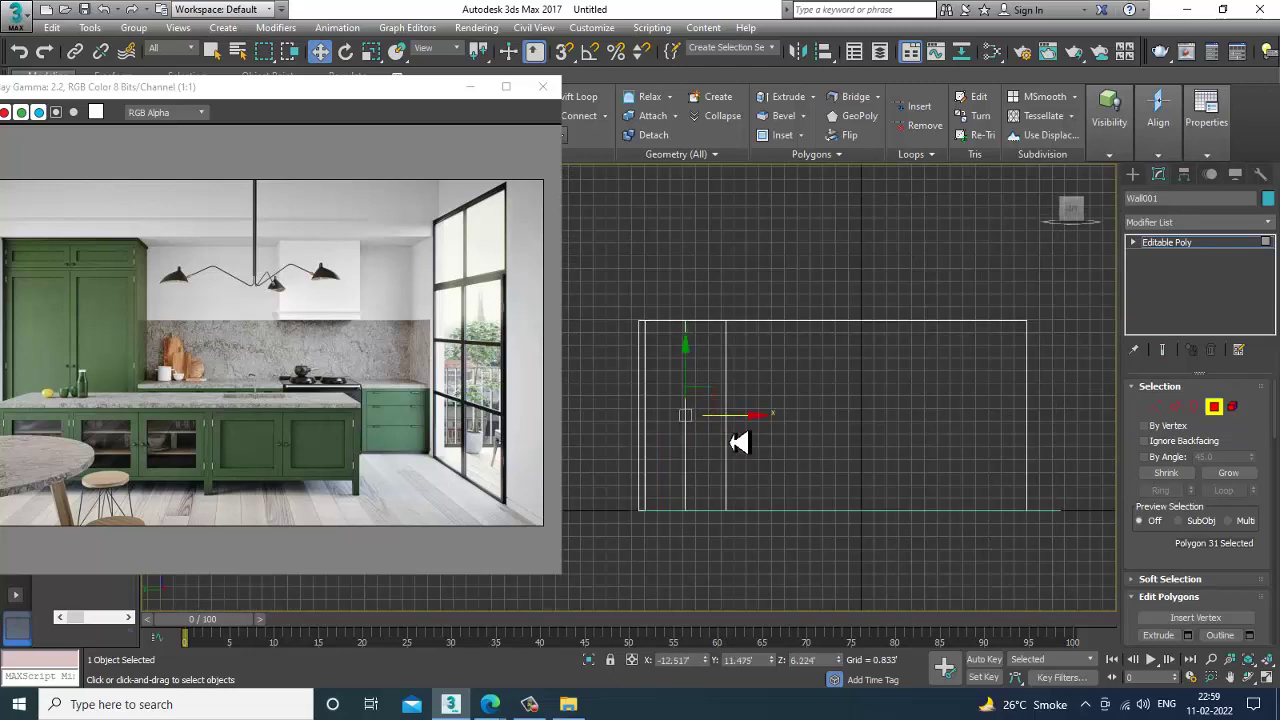
Examine the room's corner block and back wall in the perspective and Front views.
{"action": "key", "text": "alt+w"}
{"action": "right_click", "coordinate": [912, 533]}
{"action": "key", "text": "alt+w"}
{"action": "middle_click_drag", "start_coordinate": [905, 525], "coordinate": [818, 457], "text": "alt"}
{"action": "scroll", "coordinate": [783, 460], "scroll_direction": "down", "scroll_amount": 3}
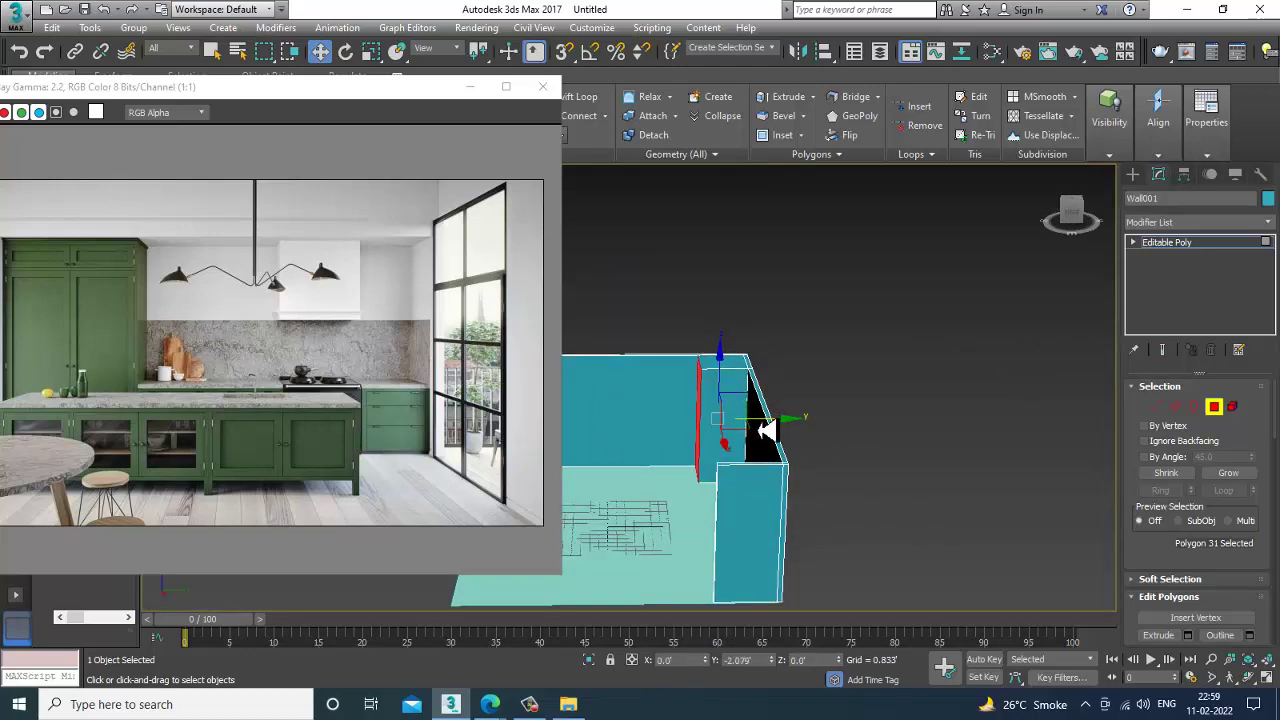
{"action": "middle_click_drag", "start_coordinate": [763, 430], "coordinate": [826, 474], "text": "alt"}
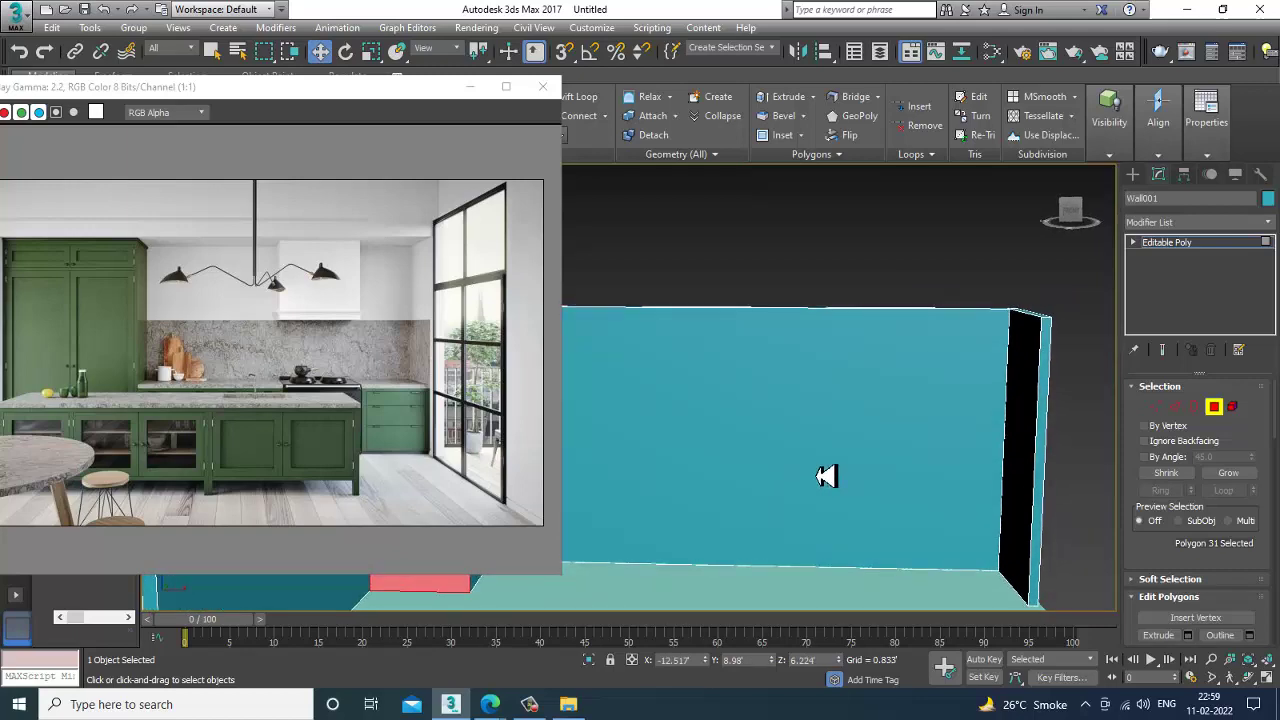
{"action": "key", "text": "alt+w"}
{"action": "key", "text": "alt+w"}
{"action": "scroll", "coordinate": [920, 380], "scroll_direction": "up", "scroll_amount": 4}
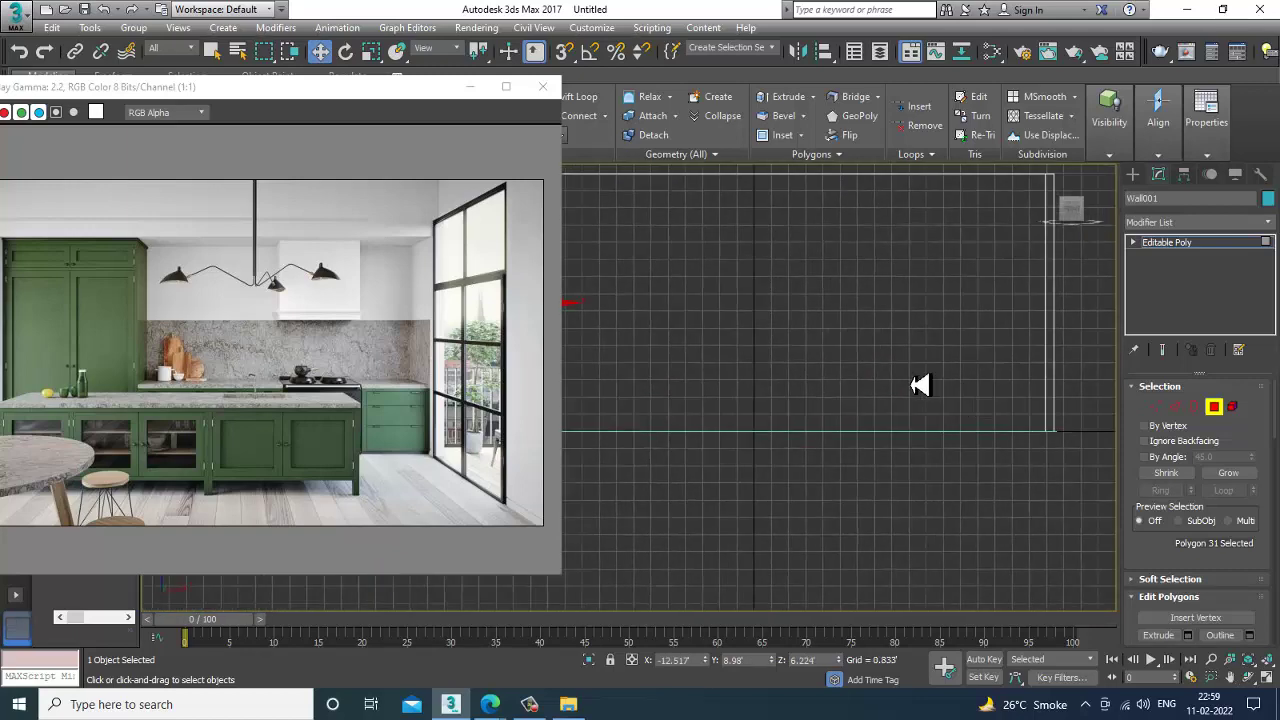
Draw a standard primitive box in the Front view along the floor from the right wall, about 3.45' long and 17.1' wide.
{"action": "key", "text": "z"}
{"action": "left_click", "coordinate": [1133, 175]}
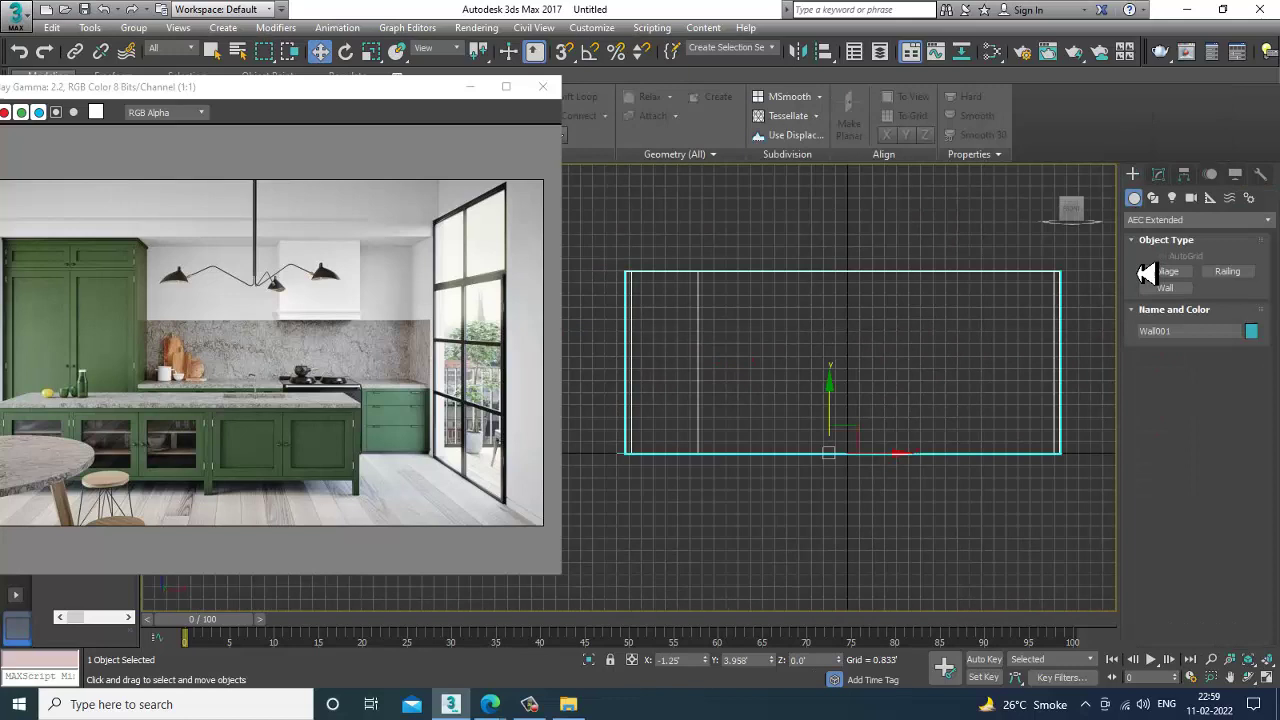
{"action": "left_click", "coordinate": [1150, 218]}
{"action": "left_click", "coordinate": [1150, 230]}
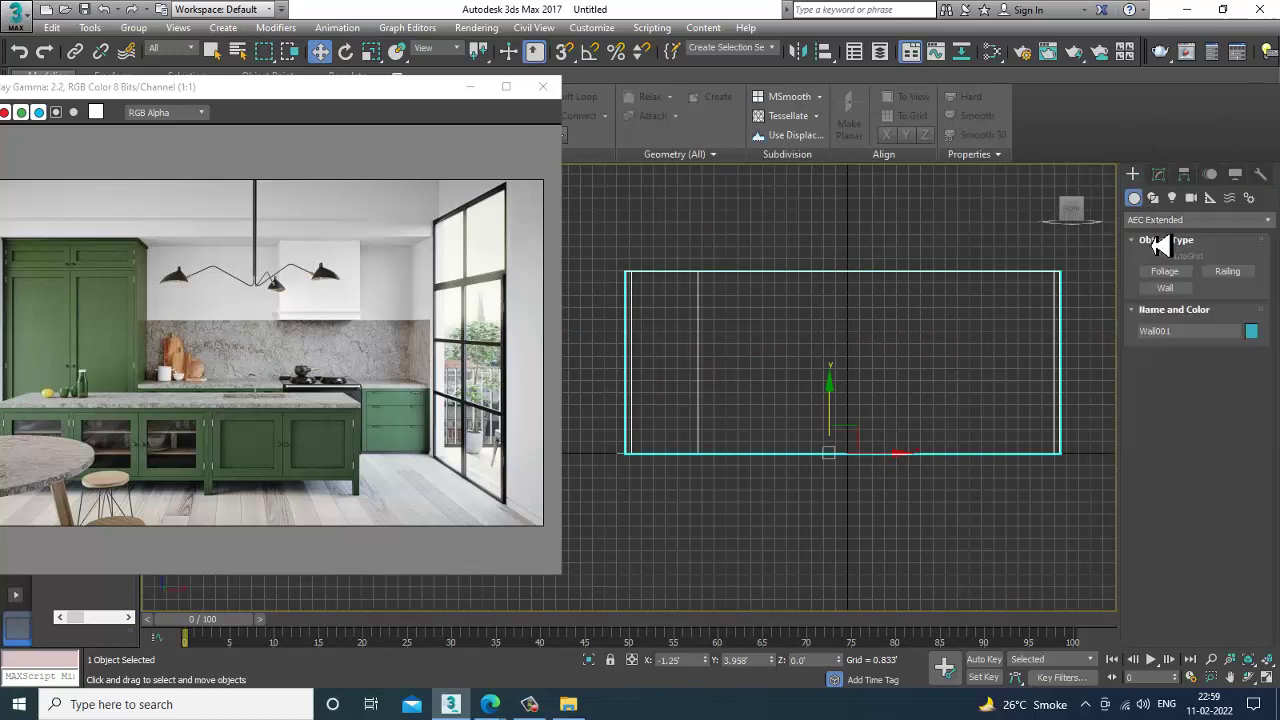
{"action": "left_click", "coordinate": [1165, 271]}
{"action": "middle_click_drag", "start_coordinate": [1008, 428], "coordinate": [950, 428]}
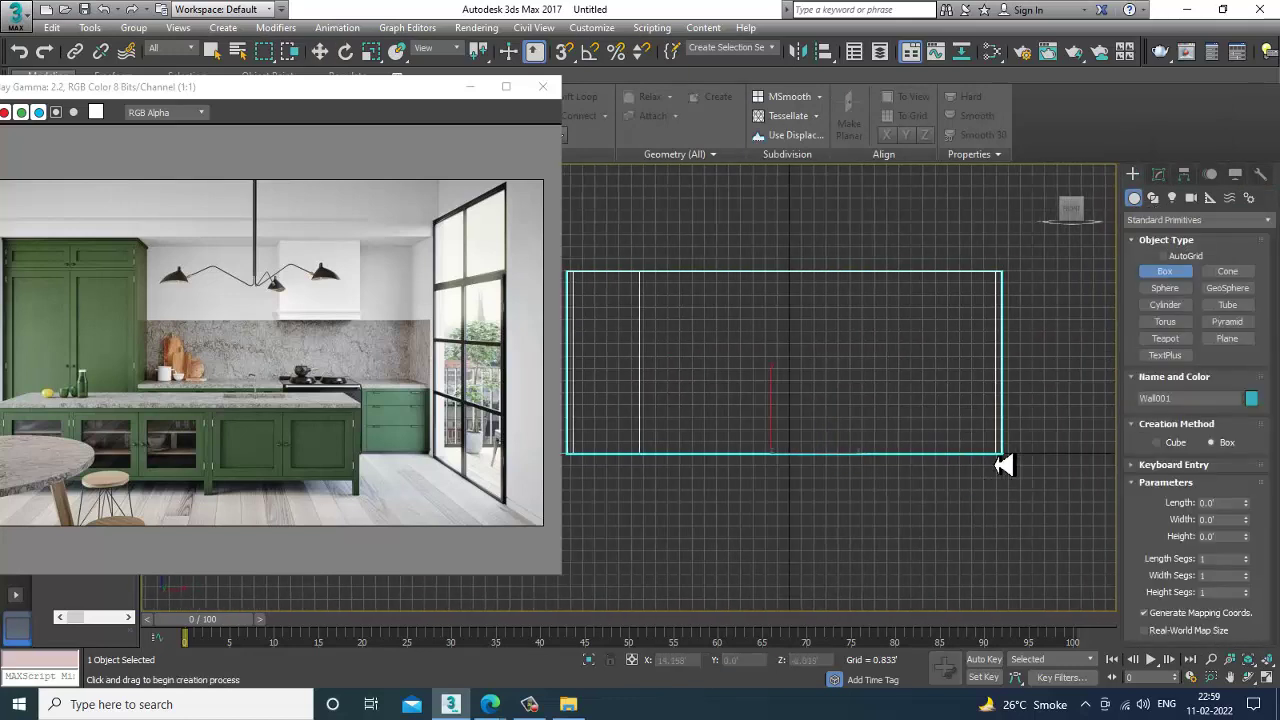
{"action": "left_click_drag", "start_coordinate": [995, 453], "coordinate": [792, 416]}
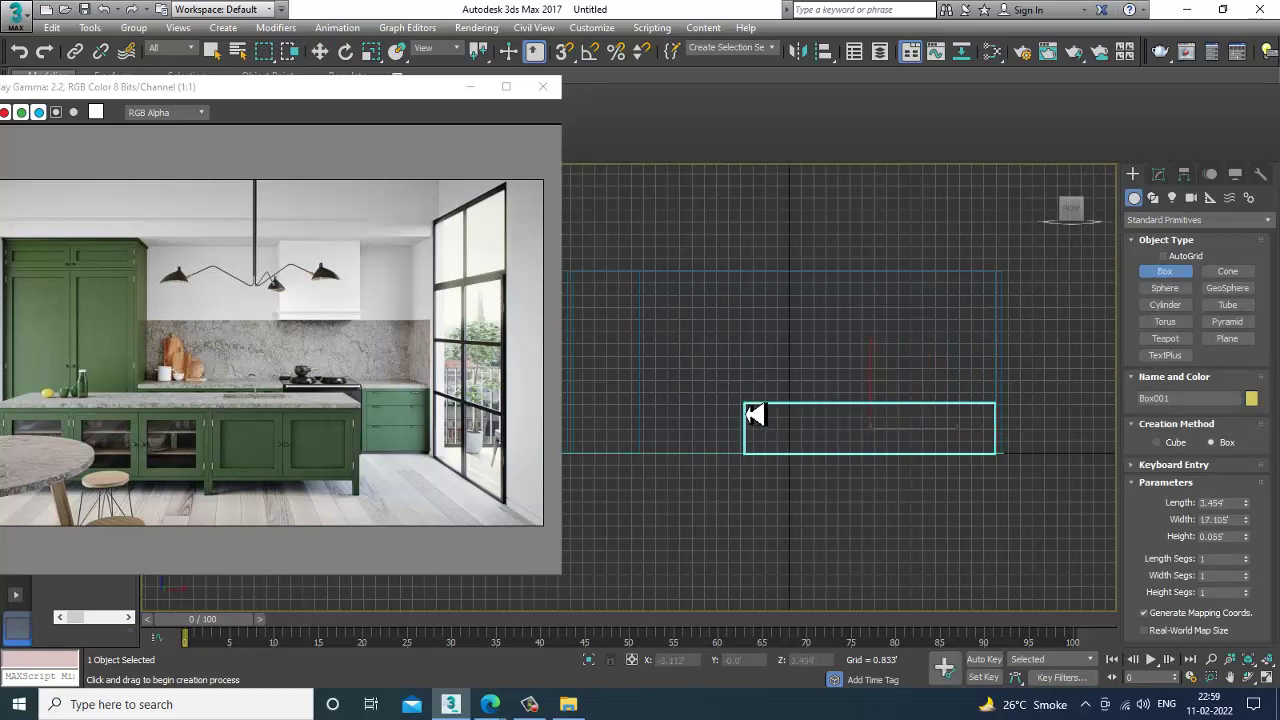
{"action": "key", "text": "w"}
Set the box's height to about 4.575' so it has cabinet depth.
{"action": "key", "text": "alt+w"}
{"action": "middle_click", "coordinate": [909, 480]}
{"action": "key", "text": "alt+w"}
{"action": "middle_click_drag", "start_coordinate": [909, 480], "coordinate": [1025, 467]}
{"action": "left_click", "coordinate": [1158, 174]}
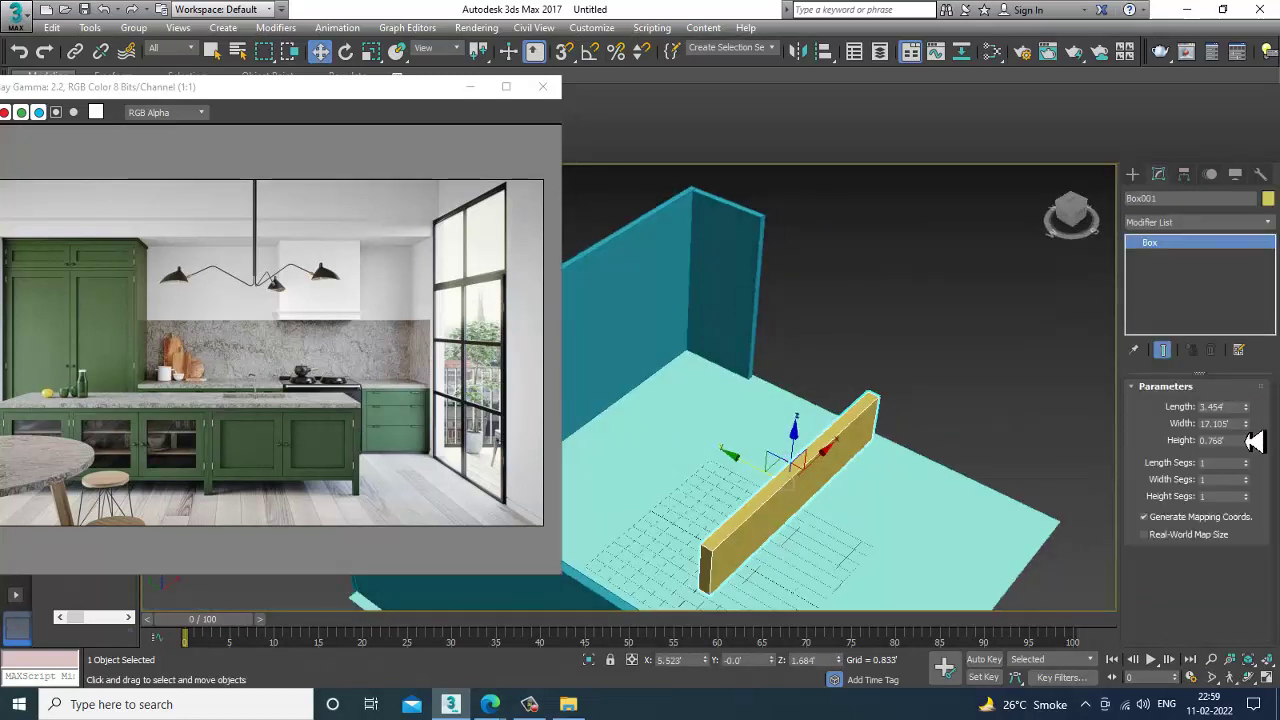
{"action": "left_click_drag", "start_coordinate": [1247, 442], "coordinate": [1025, 105]}
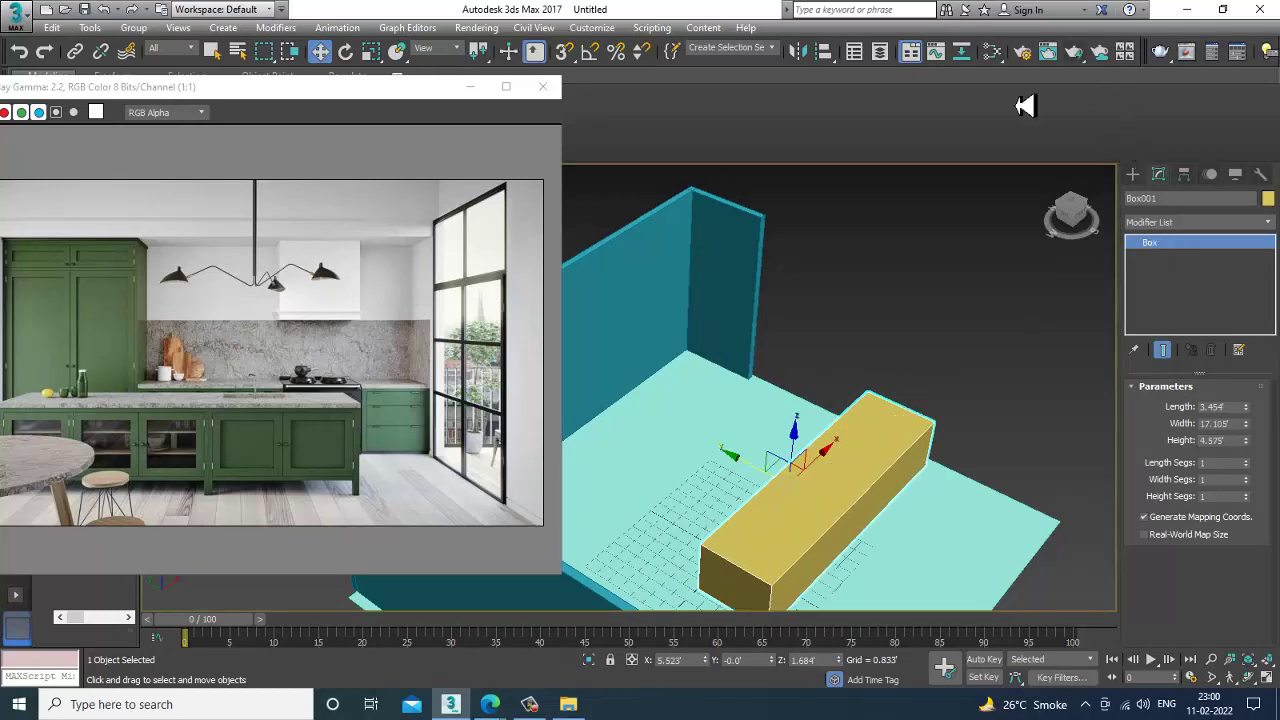
Move the box toward the back wall in the Top view, to a Y position of about 13.77'.
{"action": "middle_click_drag", "start_coordinate": [938, 440], "coordinate": [874, 434], "text": "alt"}
{"action": "key", "text": "alt+w"}
{"action": "right_click", "coordinate": [602, 317]}
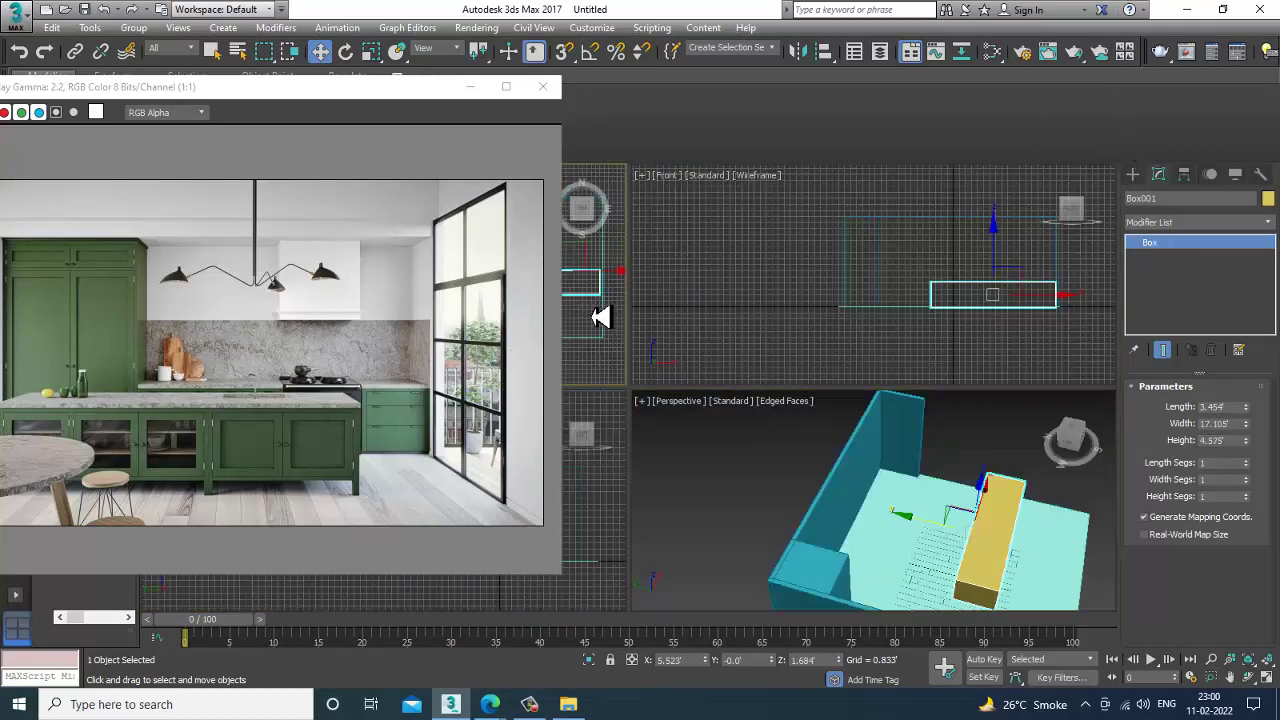
{"action": "key", "text": "alt+w"}
{"action": "scroll", "coordinate": [888, 432], "scroll_direction": "up", "scroll_amount": 3}
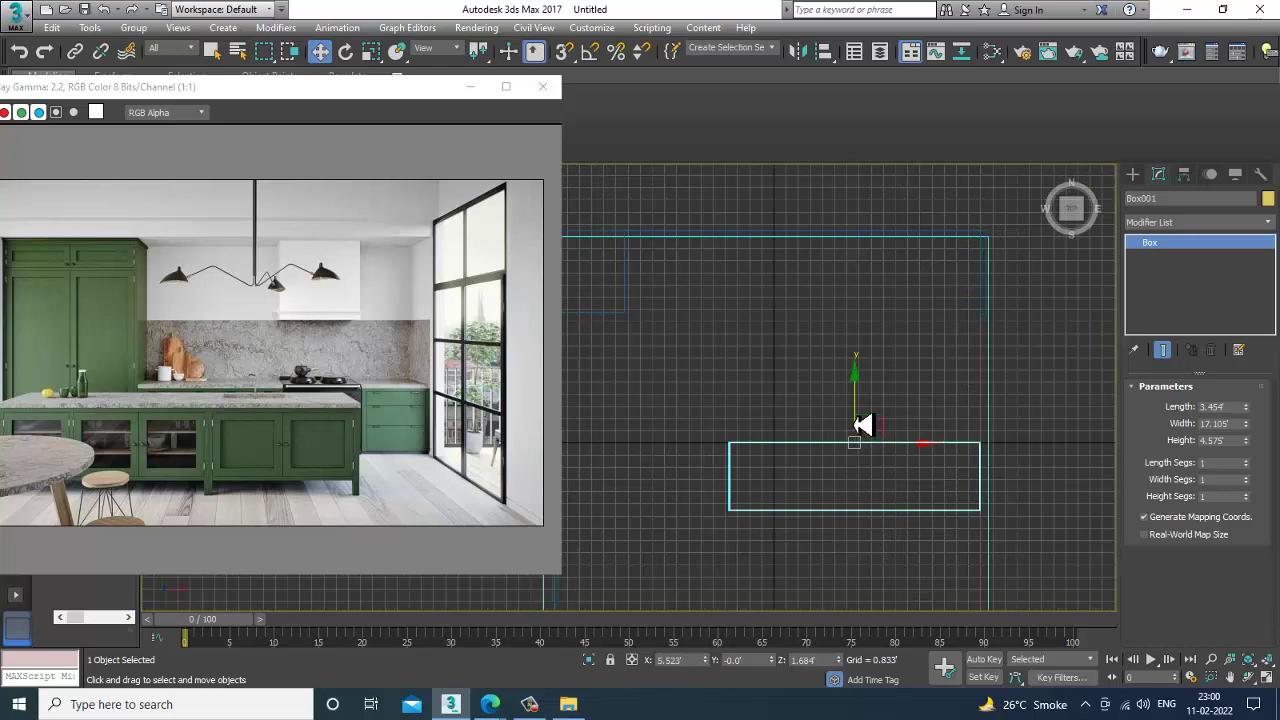
{"action": "left_click_drag", "start_coordinate": [858, 425], "coordinate": [857, 225]}
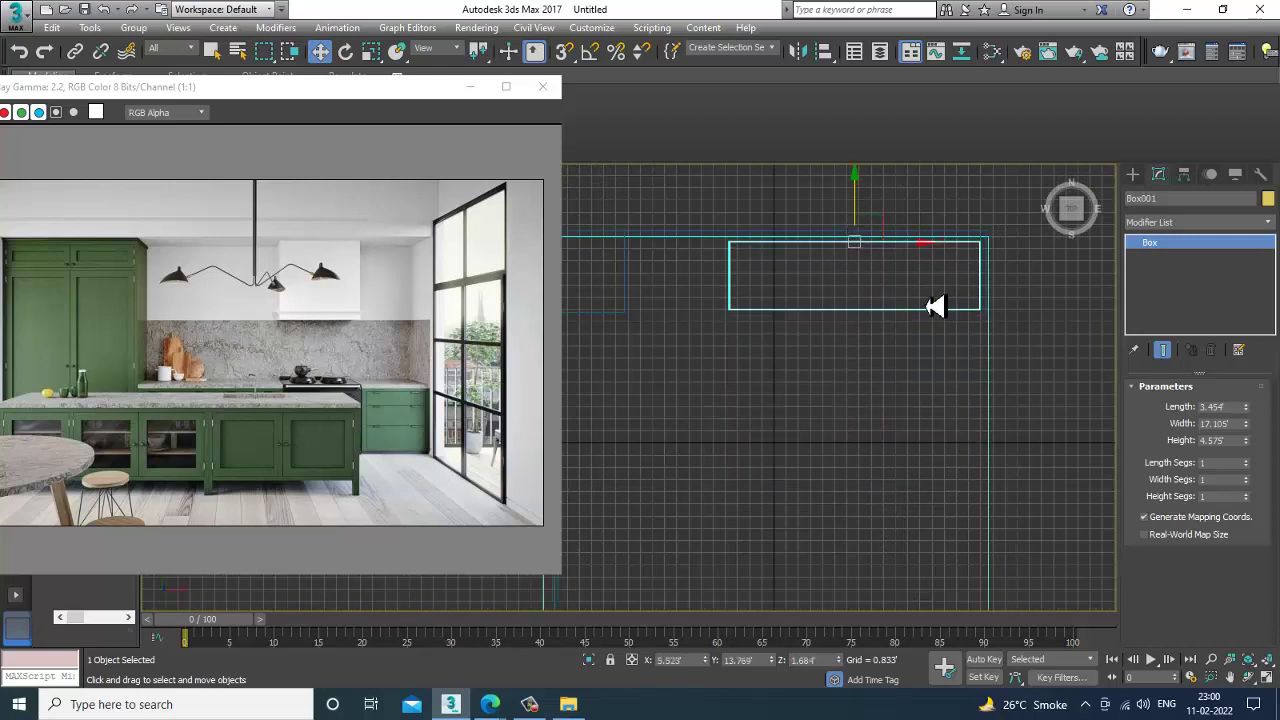
{"action": "scroll", "coordinate": [935, 307], "scroll_direction": "up", "scroll_amount": 2}
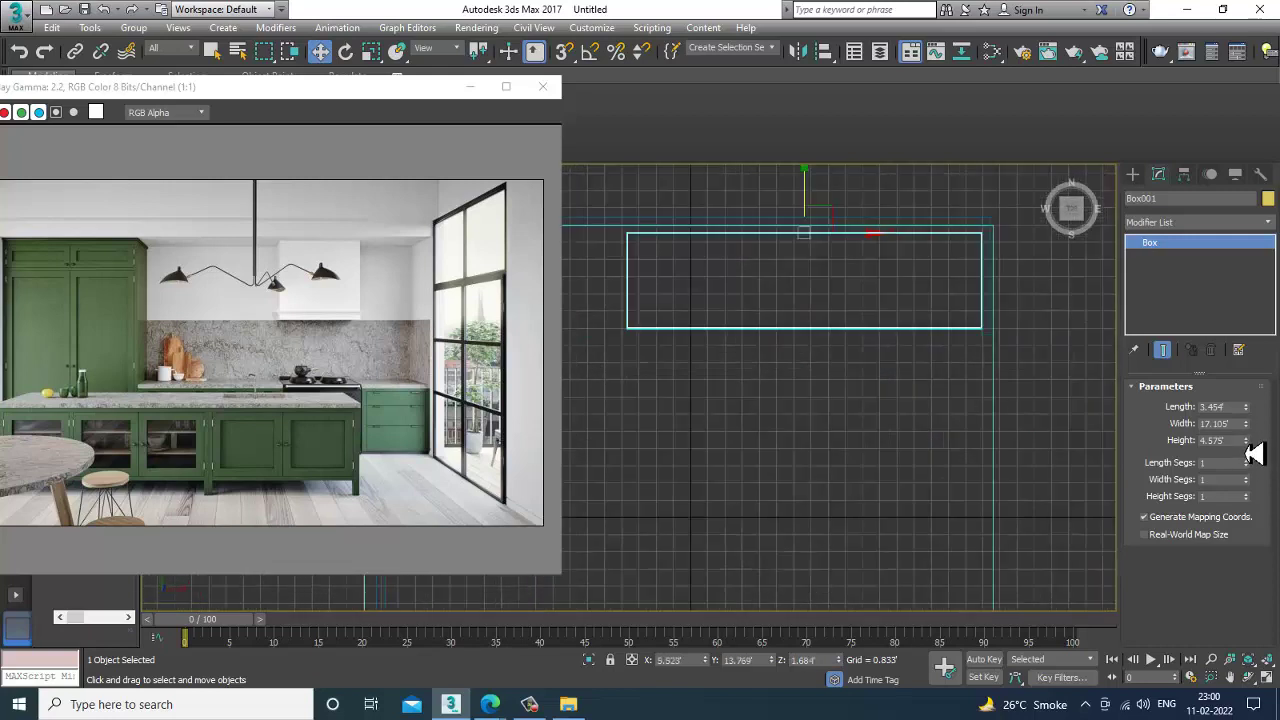
Set the box's height to about 5.215' and move it closer to the back wall, to Y of about 14.14'.
{"action": "left_click_drag", "start_coordinate": [1254, 454], "coordinate": [1256, 441]}
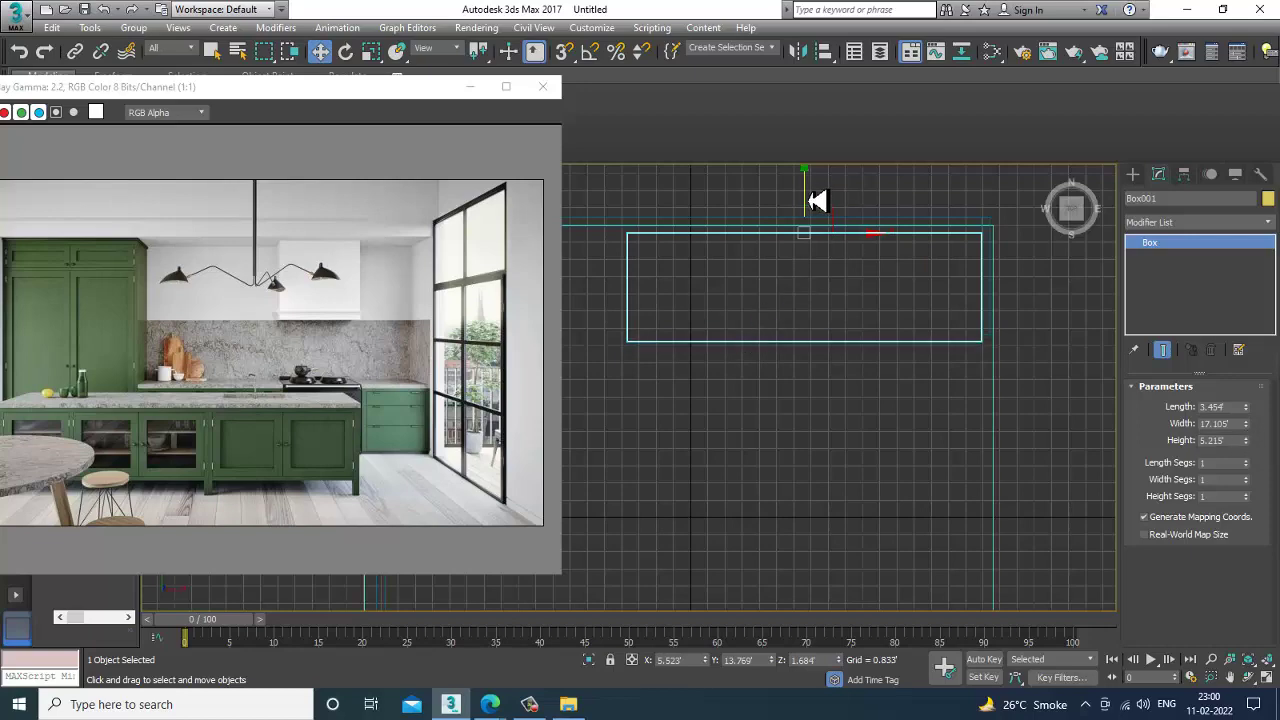
{"action": "left_click_drag", "start_coordinate": [817, 201], "coordinate": [816, 193]}
{"action": "key", "text": "alt+w"}
{"action": "middle_click_drag", "start_coordinate": [937, 454], "coordinate": [803, 409], "text": "alt"}
{"action": "key", "text": "alt+w"}
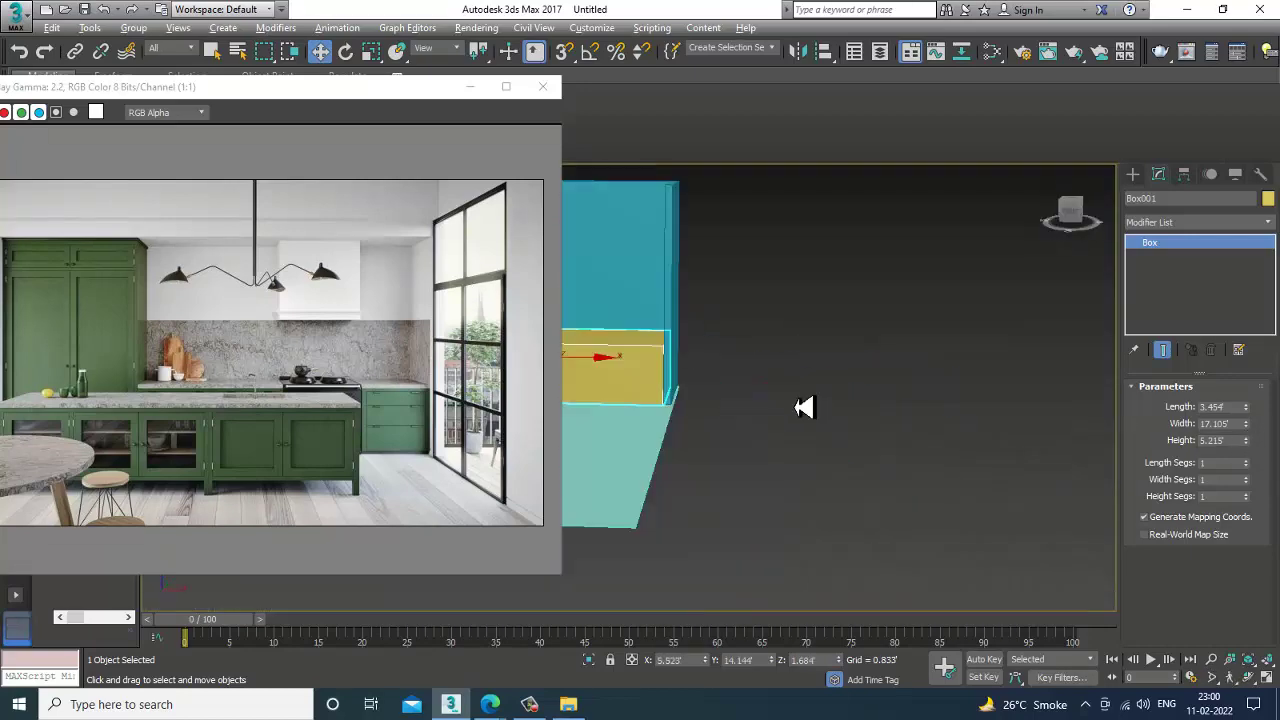
{"action": "middle_click_drag", "start_coordinate": [720, 375], "coordinate": [940, 483]}
{"action": "mouse_move", "coordinate": [808, 458]}
{"action": "middle_mouse_down"}
{"action": "mouse_move", "coordinate": [943, 474]}
{"action": "mouse_move", "coordinate": [891, 436]}
{"action": "mouse_move", "coordinate": [886, 457]}
{"action": "mouse_move", "coordinate": [960, 479]}
{"action": "middle_mouse_up"}
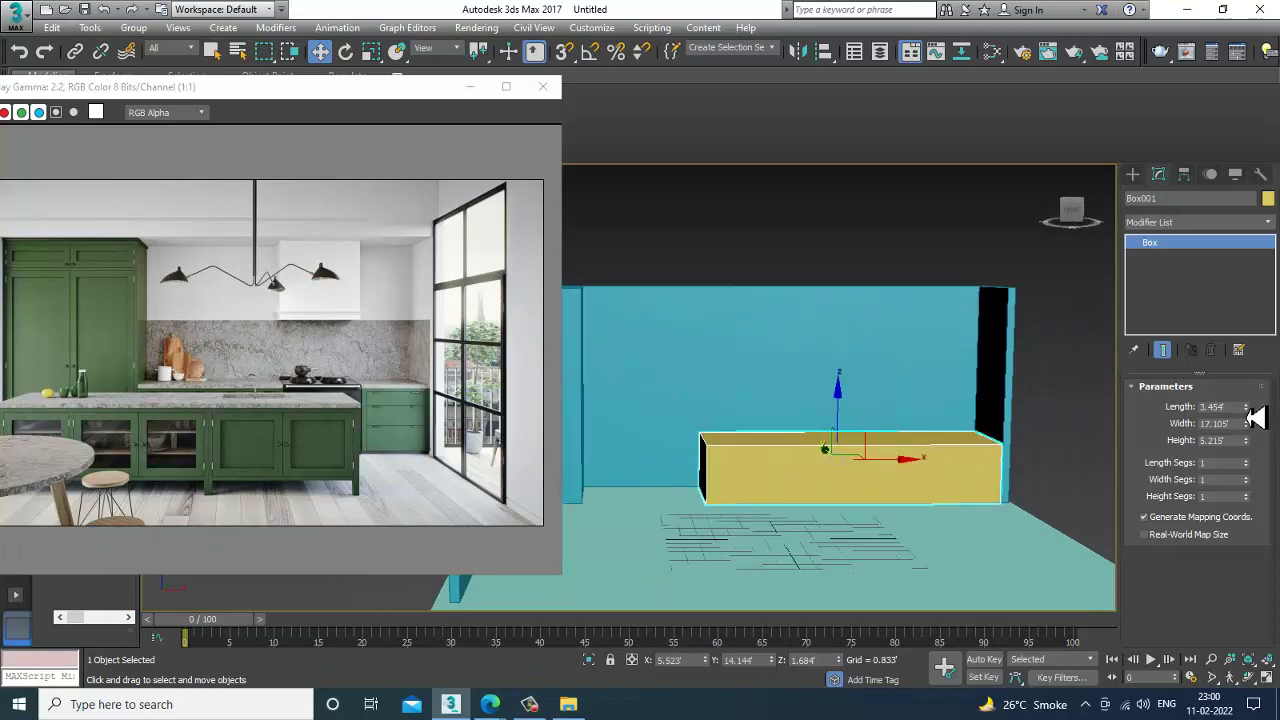
Set the box's length to about 3.765' and raise it to a Z position of about 1.86'.
{"action": "left_click_drag", "start_coordinate": [1255, 418], "coordinate": [1253, 408]}
{"action": "scroll", "coordinate": [789, 508], "scroll_direction": "up", "scroll_amount": 4}
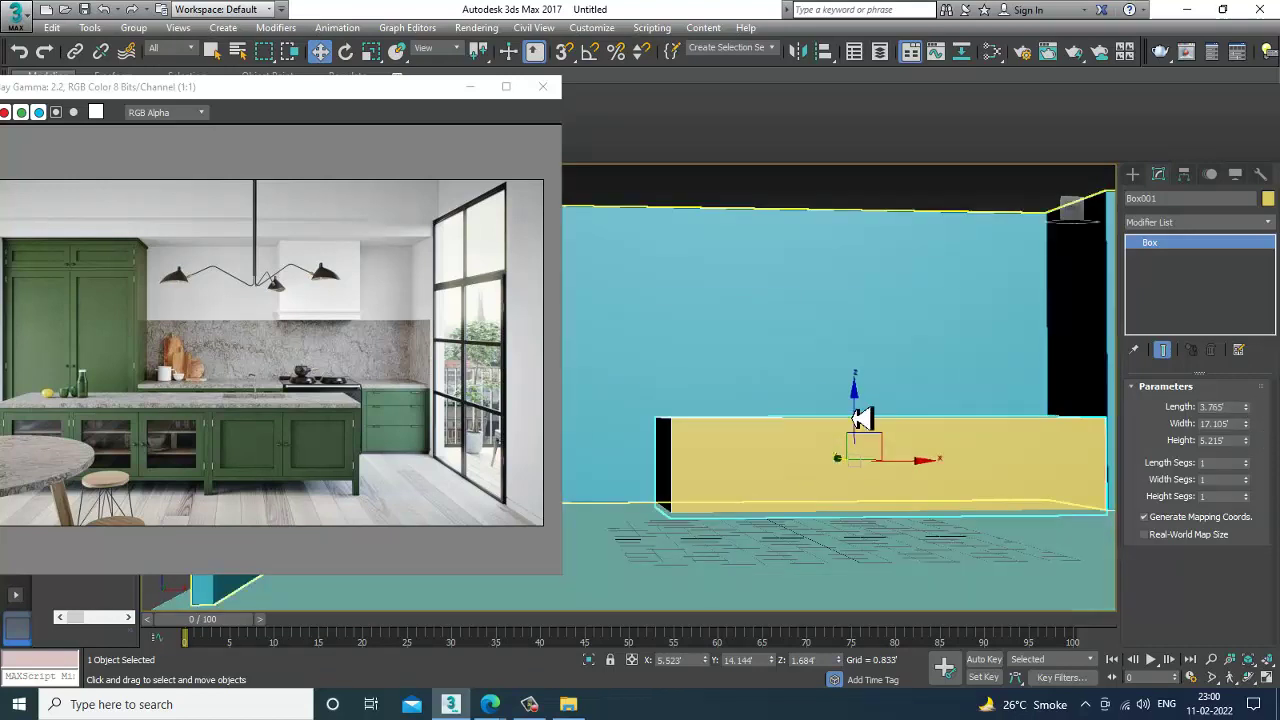
{"action": "left_click_drag", "start_coordinate": [863, 416], "coordinate": [868, 416]}
{"action": "middle_click_drag", "start_coordinate": [868, 416], "coordinate": [919, 487], "text": "alt"}
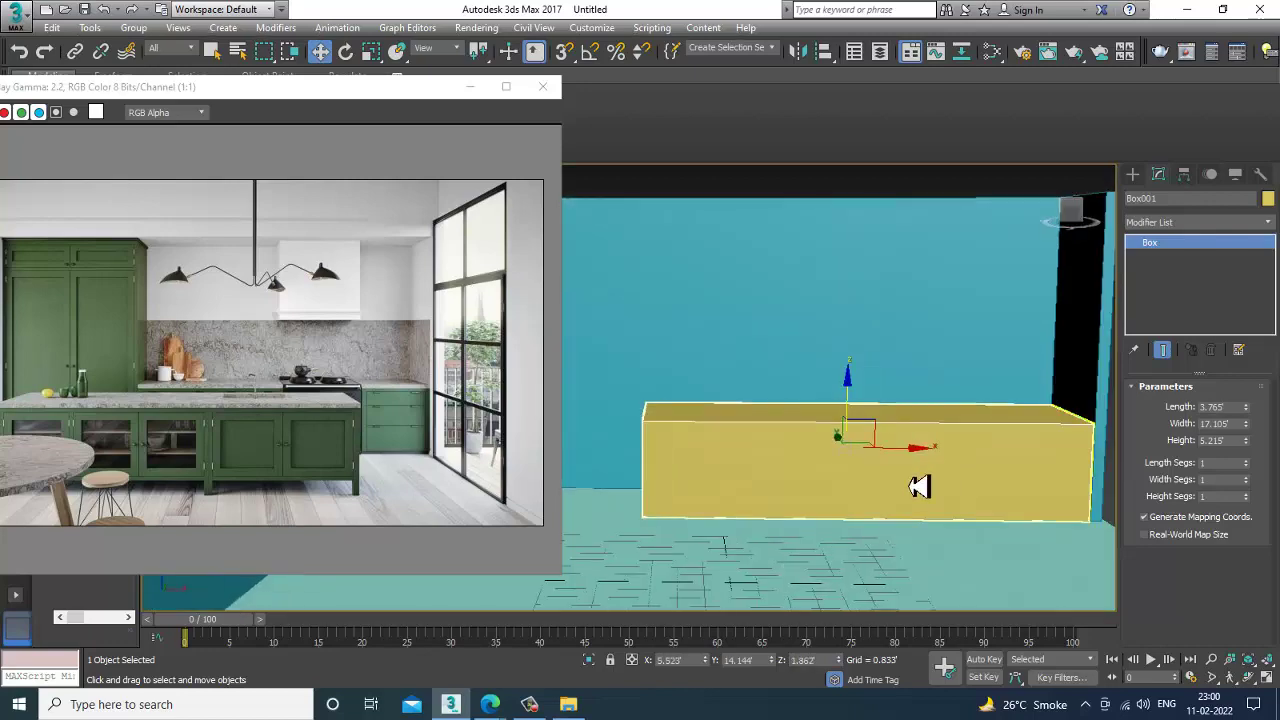
{"action": "scroll", "coordinate": [310, 440], "scroll_direction": "up", "scroll_amount": 1}
{"action": "scroll", "coordinate": [310, 447], "scroll_direction": "down", "scroll_amount": 1}
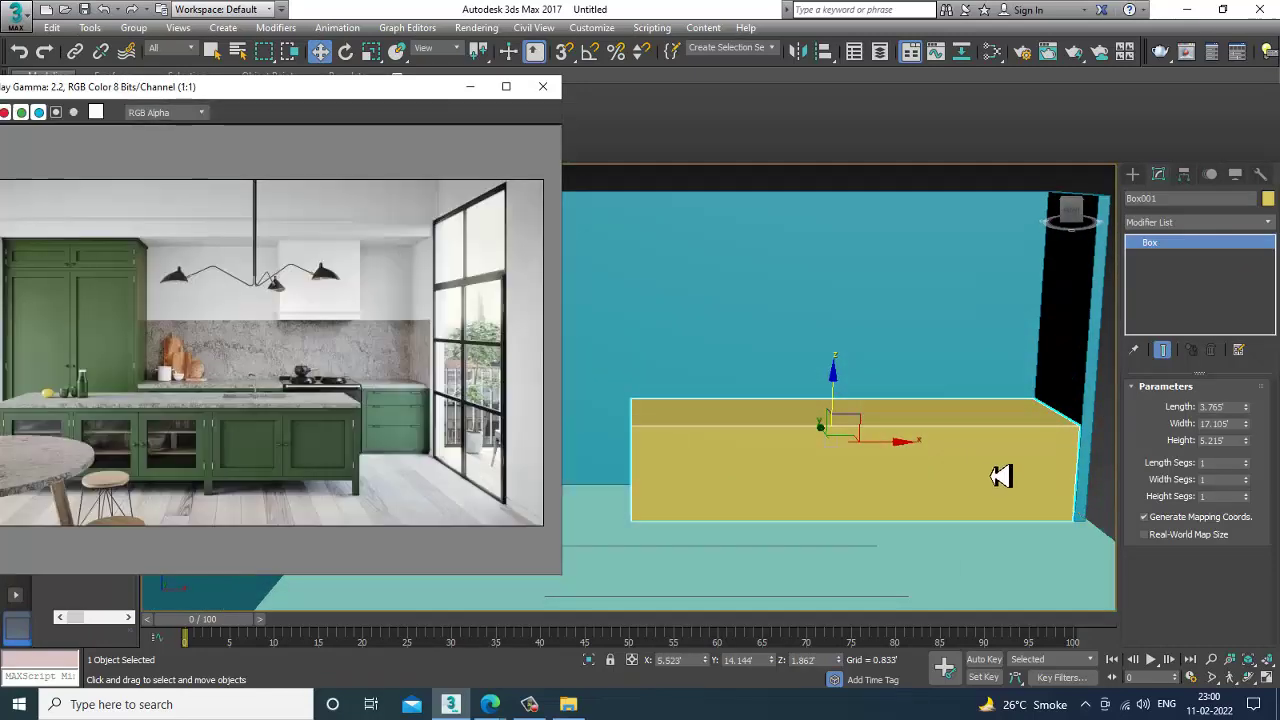
{"action": "middle_click_drag", "start_coordinate": [1000, 477], "coordinate": [851, 429], "text": "alt"}
Convert the cabinet box to an editable poly.
{"action": "right_click", "coordinate": [849, 414]}
{"action": "mouse_move", "coordinate": [957, 579]}
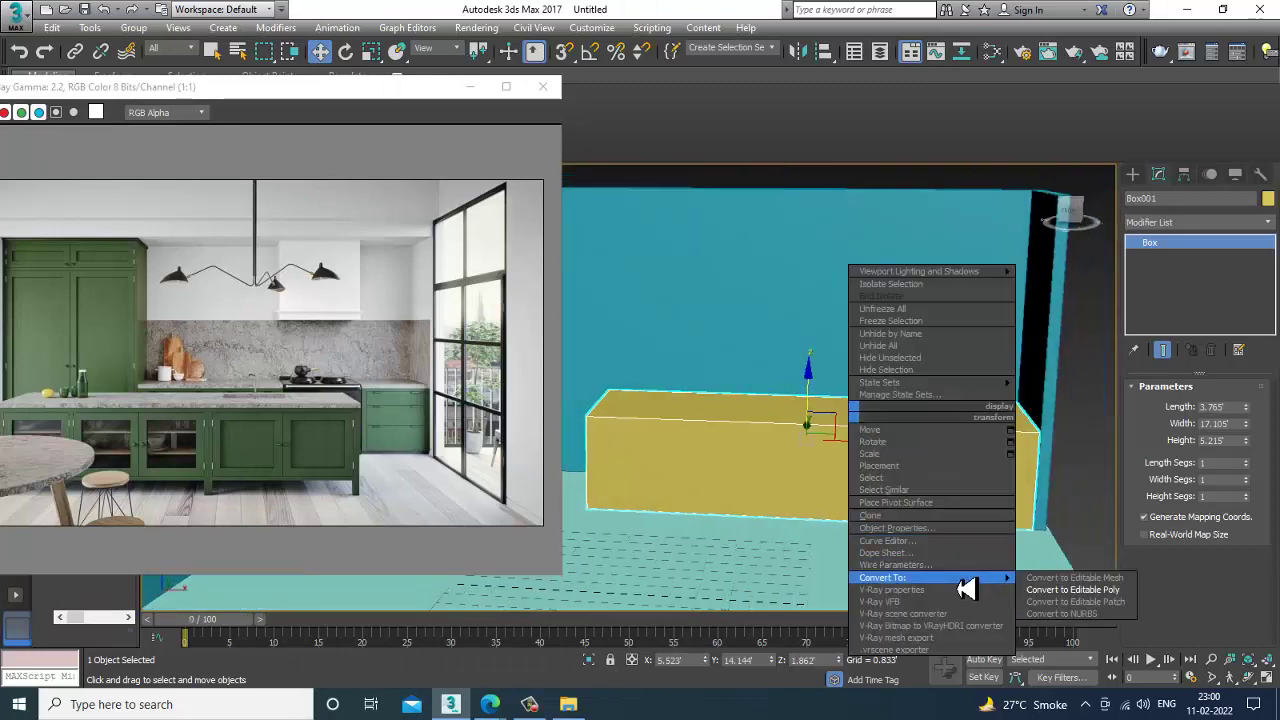
{"action": "left_click", "coordinate": [1098, 596]}
Add a horizontal edge loop just below the box's top edge with Swift Loop to mark the countertop thickness.
{"action": "middle_click_drag", "start_coordinate": [1000, 563], "coordinate": [835, 404], "text": "alt"}
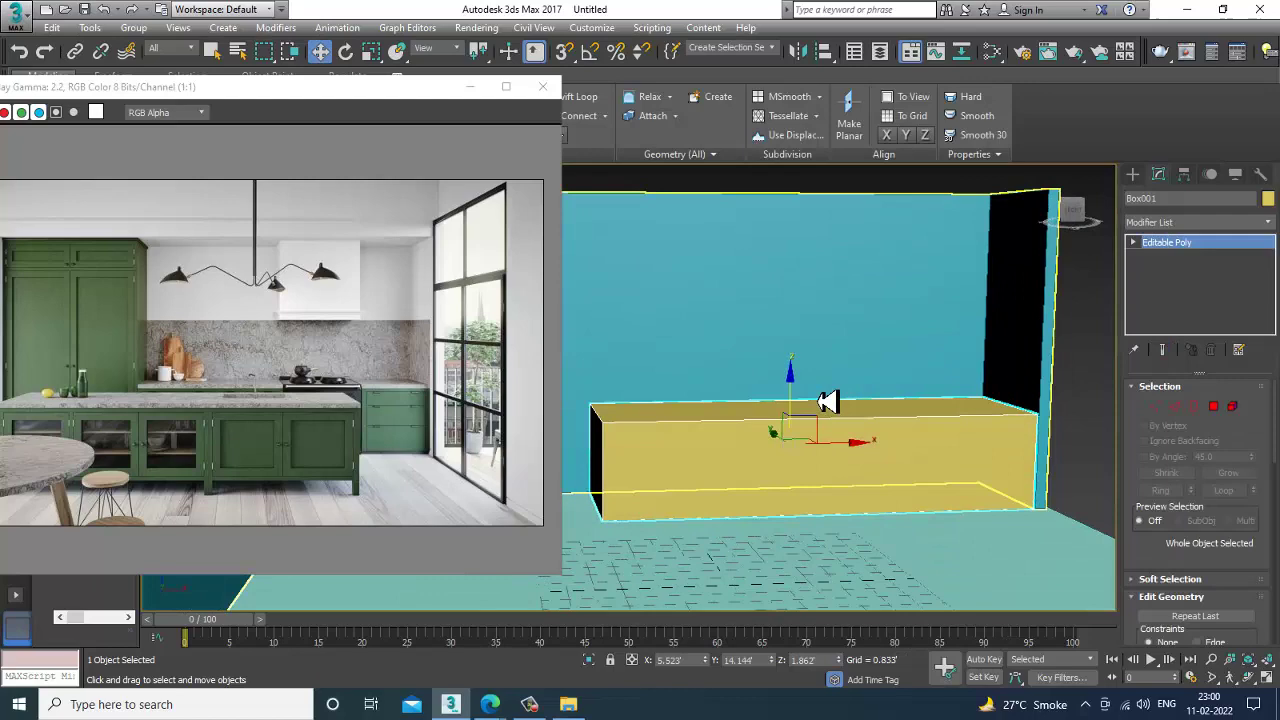
{"action": "left_click", "coordinate": [586, 98]}
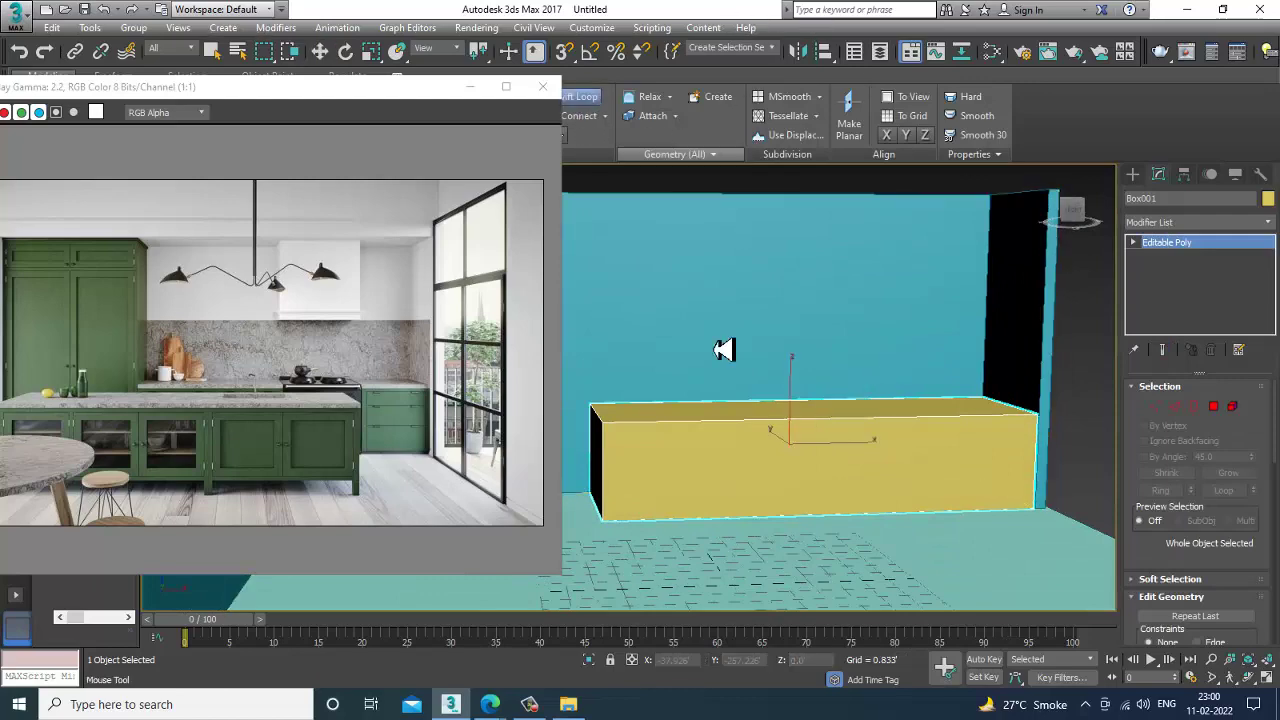
{"action": "middle_click_drag", "start_coordinate": [752, 388], "coordinate": [800, 400], "text": "alt"}
{"action": "scroll", "coordinate": [780, 404], "scroll_direction": "up", "scroll_amount": 3}
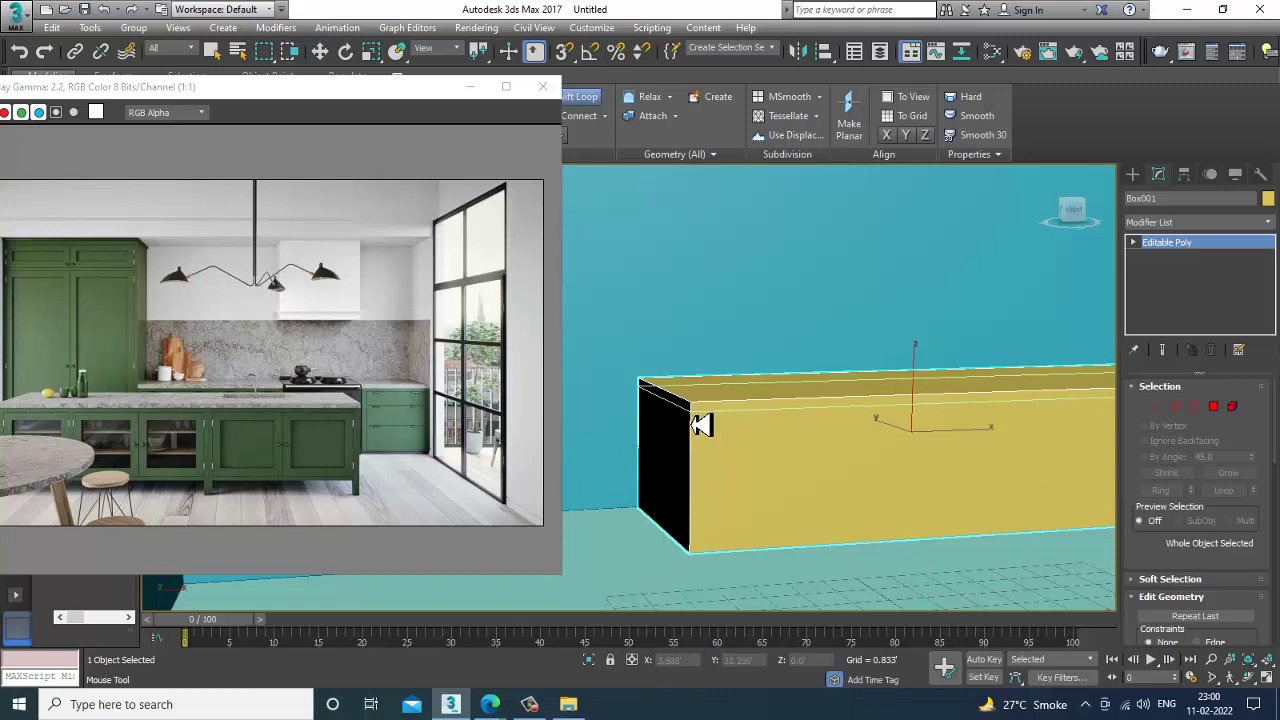
{"action": "middle_click_drag", "start_coordinate": [700, 423], "coordinate": [757, 426], "text": "alt"}
{"action": "key", "text": "w"}
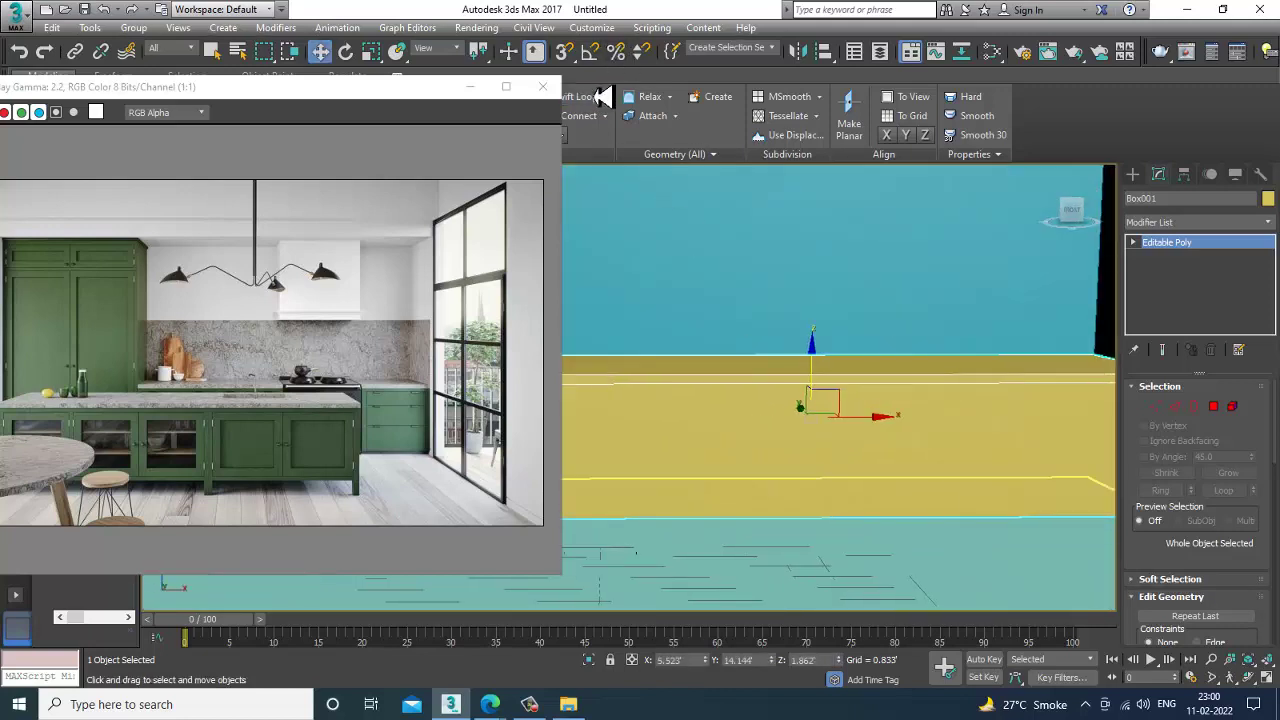
Add two vertical edge loops across the right half of the box with Swift Loop.
{"action": "left_click", "coordinate": [578, 101]}
{"action": "middle_click_drag", "start_coordinate": [956, 427], "coordinate": [868, 417]}
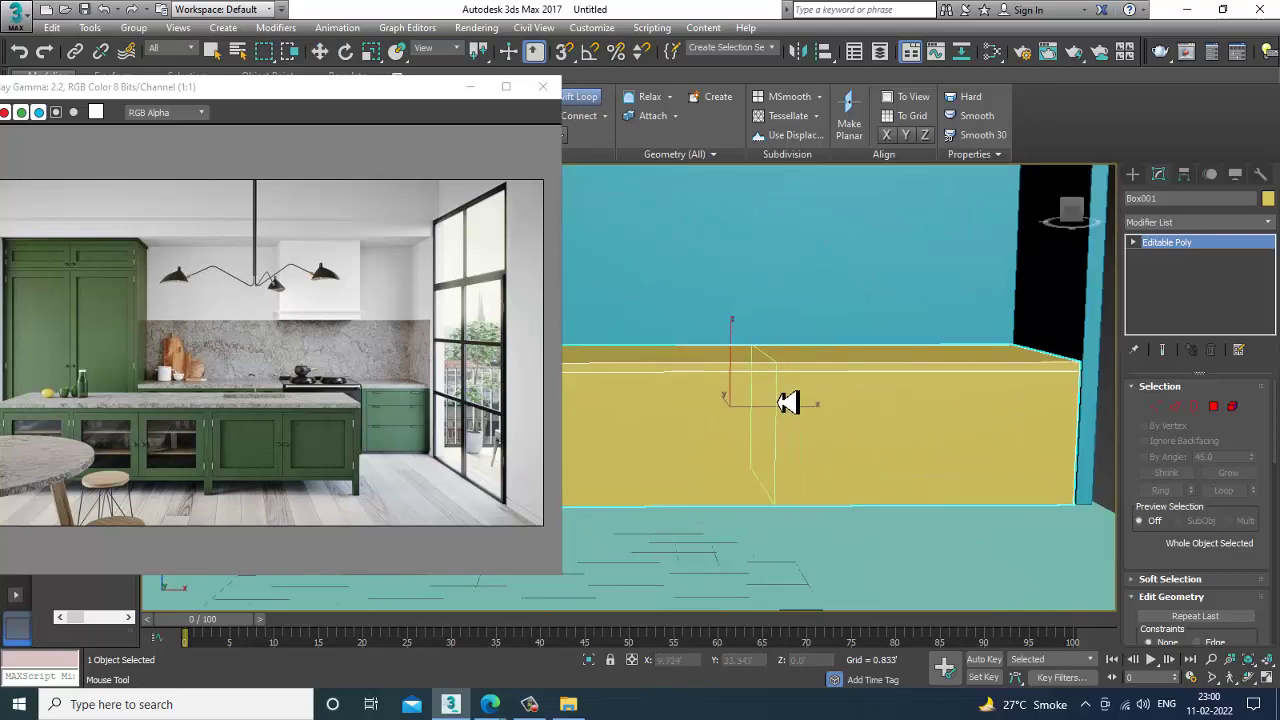
{"action": "middle_click_drag", "start_coordinate": [788, 402], "coordinate": [859, 443], "text": "alt"}
{"action": "key", "text": "w"}
Shift the vertices of both vertical edge loops about 0.456' along X toward the box's left end.
{"action": "key", "text": "1"}
{"action": "scroll", "coordinate": [857, 430], "scroll_direction": "down", "scroll_amount": 3}
{"action": "scroll", "coordinate": [859, 443], "scroll_direction": "up", "scroll_amount": 3}
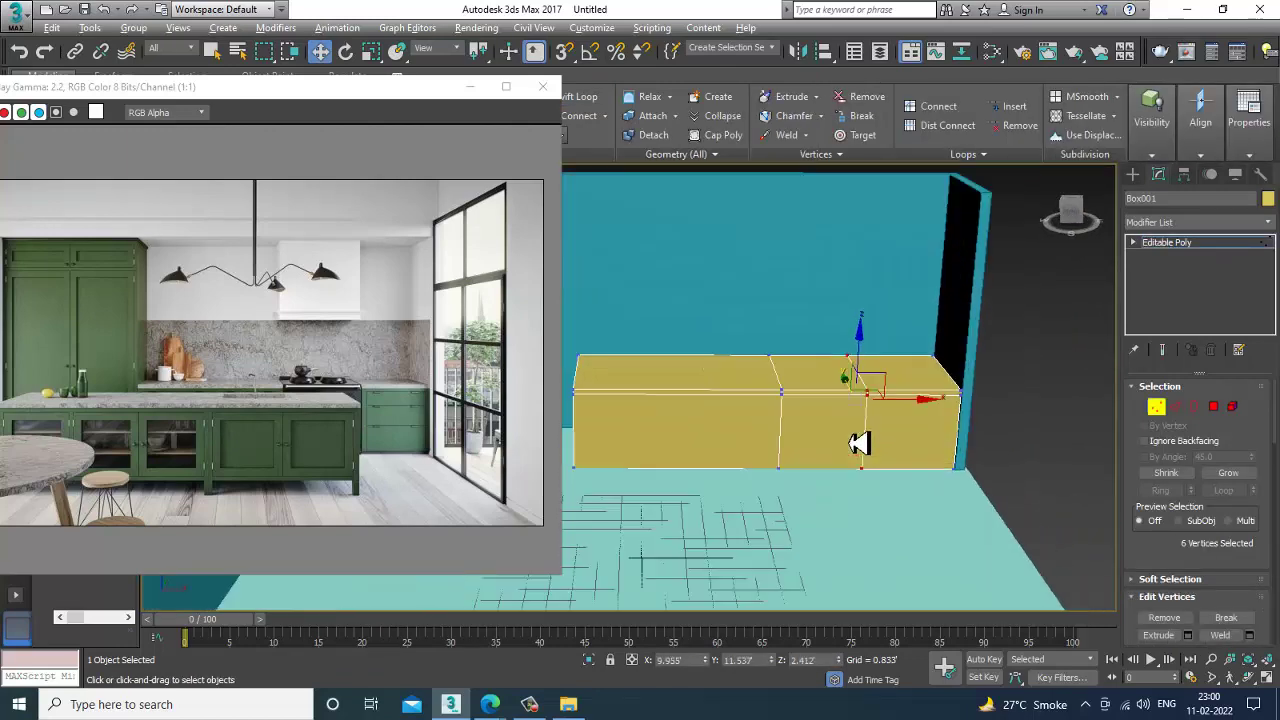
{"action": "key", "text": "1"}
{"action": "key", "text": "1"}
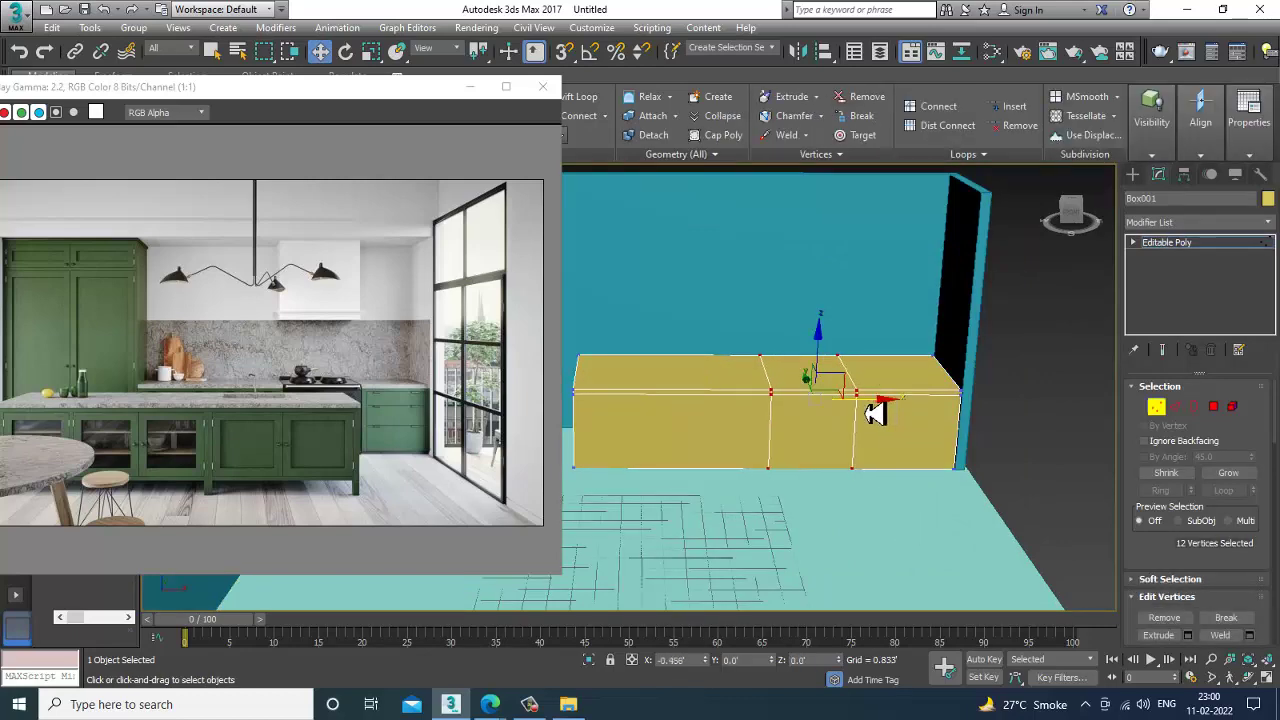
Add another vertical edge loop close beside the box's left divider with Swift Loop, at X of about 5.695'.
{"action": "middle_click_drag", "start_coordinate": [875, 413], "coordinate": [836, 424], "text": "alt"}
{"action": "scroll", "coordinate": [870, 405], "scroll_direction": "up", "scroll_amount": 3}
{"action": "scroll", "coordinate": [860, 424], "scroll_direction": "up", "scroll_amount": 2}
{"action": "left_click", "coordinate": [584, 100]}
{"action": "middle_click_drag", "start_coordinate": [806, 373], "coordinate": [820, 400], "text": "alt"}
{"action": "scroll", "coordinate": [820, 401], "scroll_direction": "up", "scroll_amount": 3}
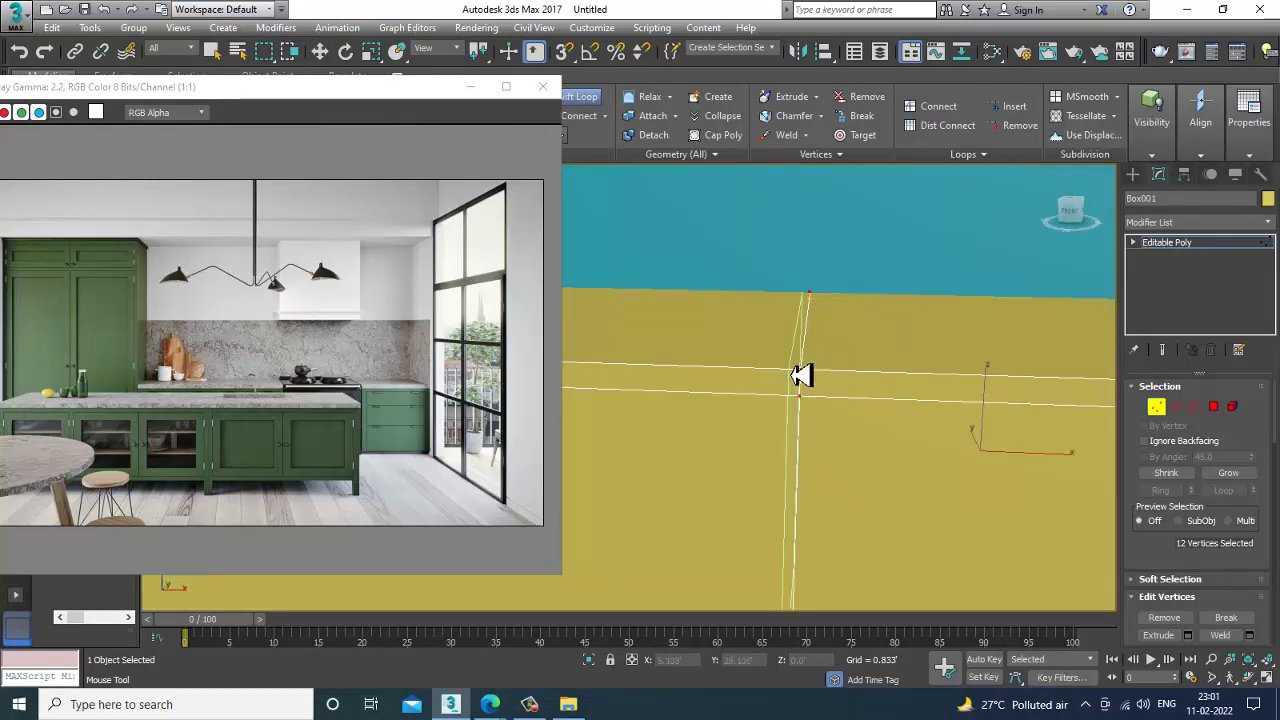
{"action": "left_click", "coordinate": [808, 381]}
{"action": "middle_click_drag", "start_coordinate": [808, 381], "coordinate": [895, 390], "text": "alt"}
{"action": "key", "text": "w"}
{"action": "scroll", "coordinate": [818, 394], "scroll_direction": "down", "scroll_amount": 2}
{"action": "scroll", "coordinate": [907, 405], "scroll_direction": "down", "scroll_amount": 4}
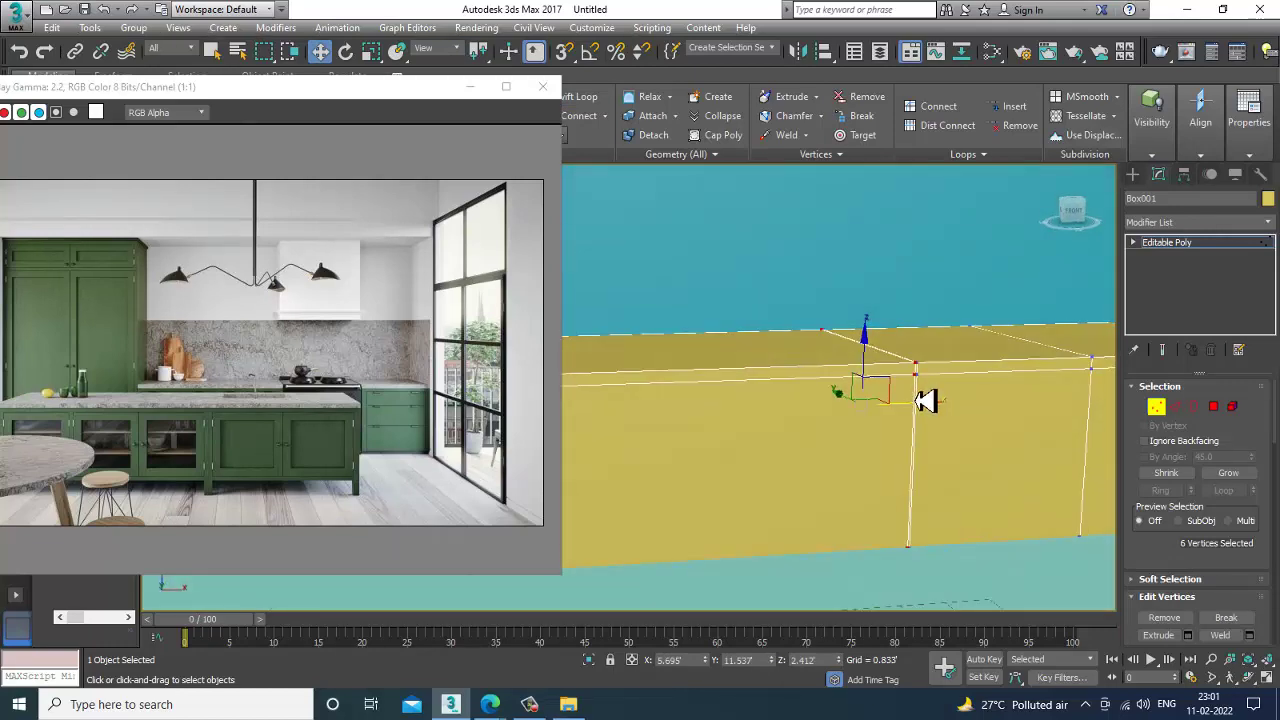
Extrude the front and left-end countertop edge polygons of the left section outward about 0.174' along their local normals.
{"action": "left_click", "coordinate": [1213, 406]}
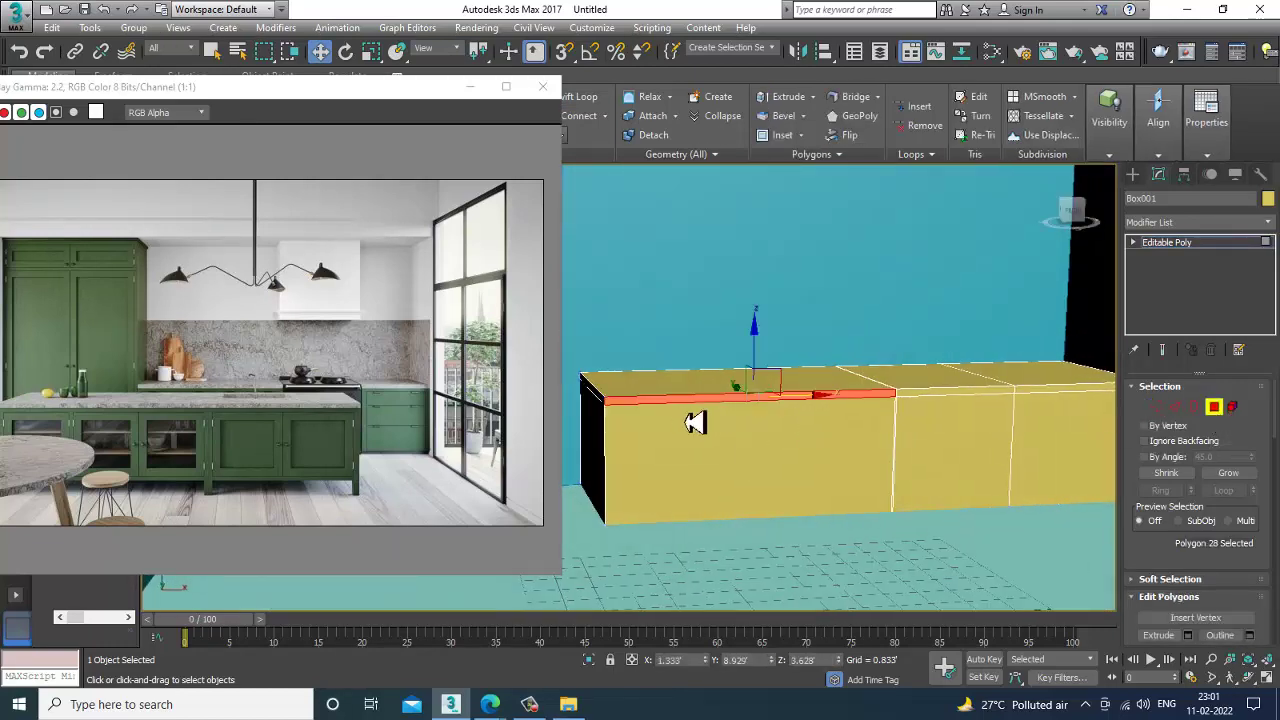
{"action": "middle_click_drag", "start_coordinate": [695, 423], "coordinate": [636, 446], "text": "alt"}
{"action": "left_click", "coordinate": [621, 446], "text": "ctrl"}
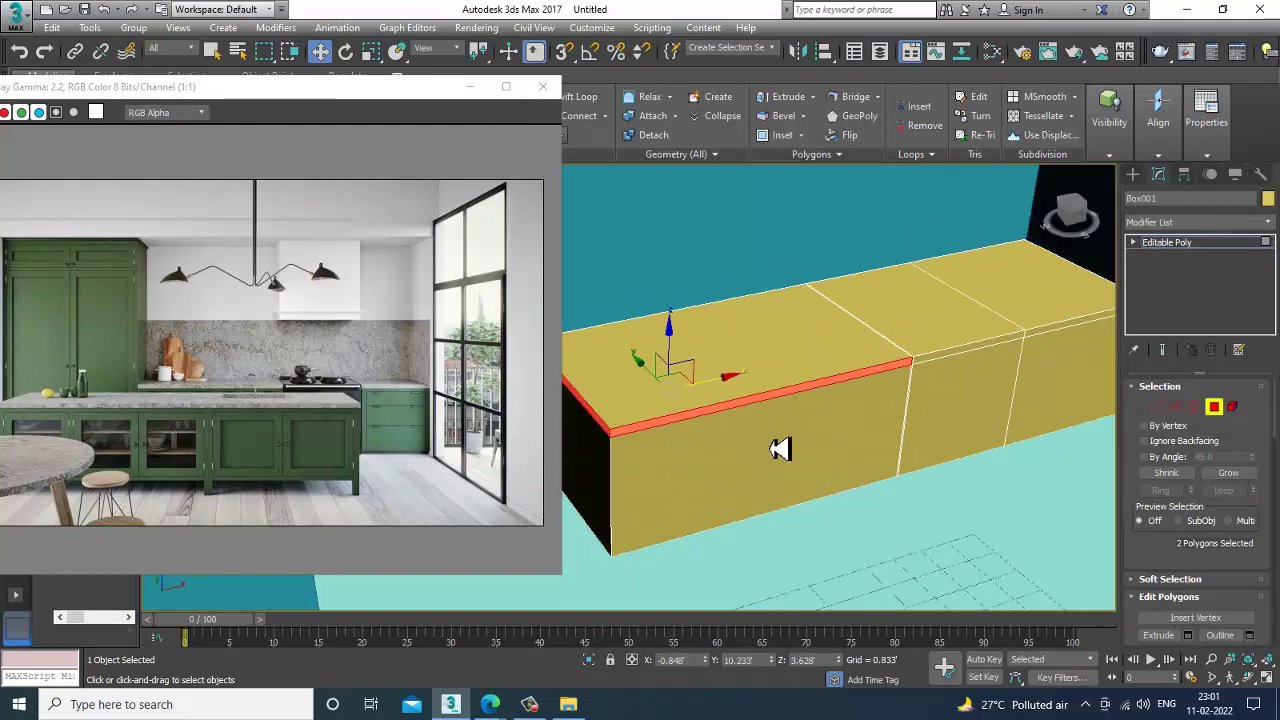
{"action": "scroll", "coordinate": [894, 437], "scroll_direction": "up", "scroll_amount": 5}
{"action": "middle_click_drag", "start_coordinate": [837, 450], "coordinate": [740, 435], "text": "alt"}
{"action": "scroll", "coordinate": [1180, 560], "scroll_direction": "down", "scroll_amount": 2}
{"action": "left_click", "coordinate": [1188, 573]}
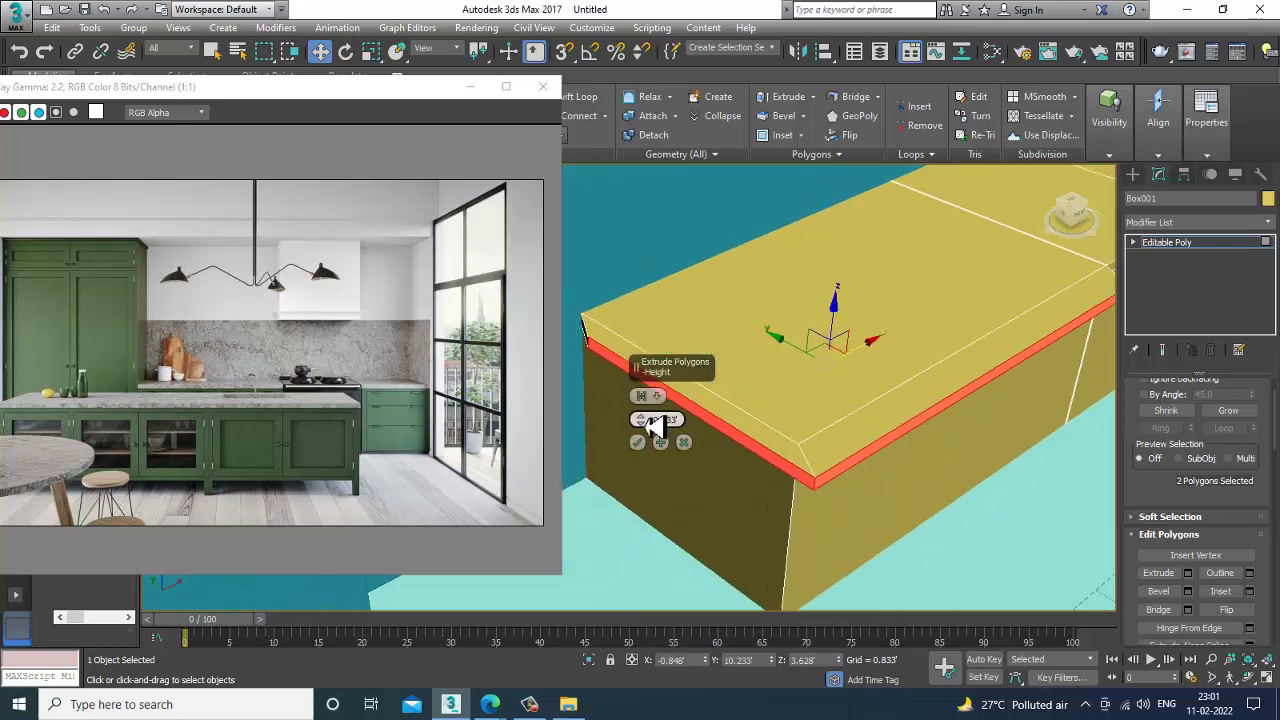
{"action": "left_click", "coordinate": [692, 424]}
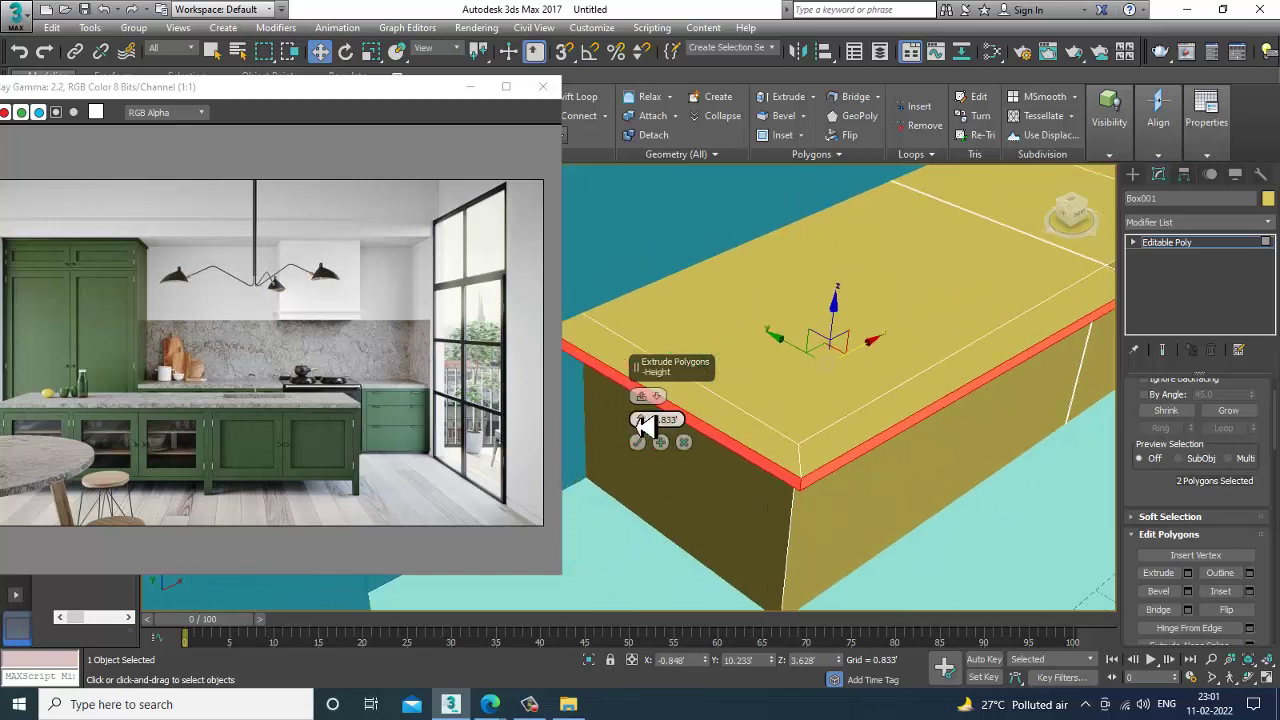
{"action": "left_click_drag", "start_coordinate": [652, 440], "coordinate": [678, 485]}
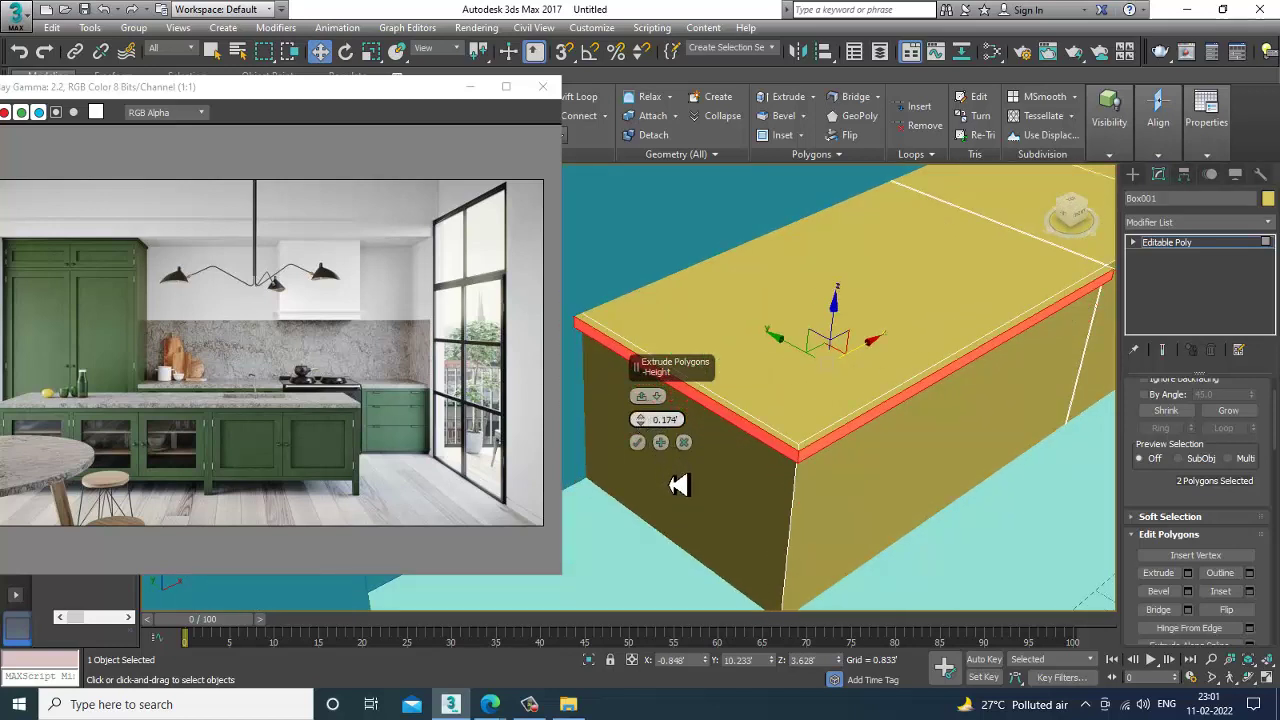
{"action": "left_click", "coordinate": [638, 443]}
Extrude the front countertop edge polygon of the box's right section outward about 0.106'.
{"action": "middle_click_drag", "start_coordinate": [652, 455], "coordinate": [823, 453], "text": "alt"}
{"action": "middle_click_drag", "start_coordinate": [972, 470], "coordinate": [907, 487], "text": "alt"}
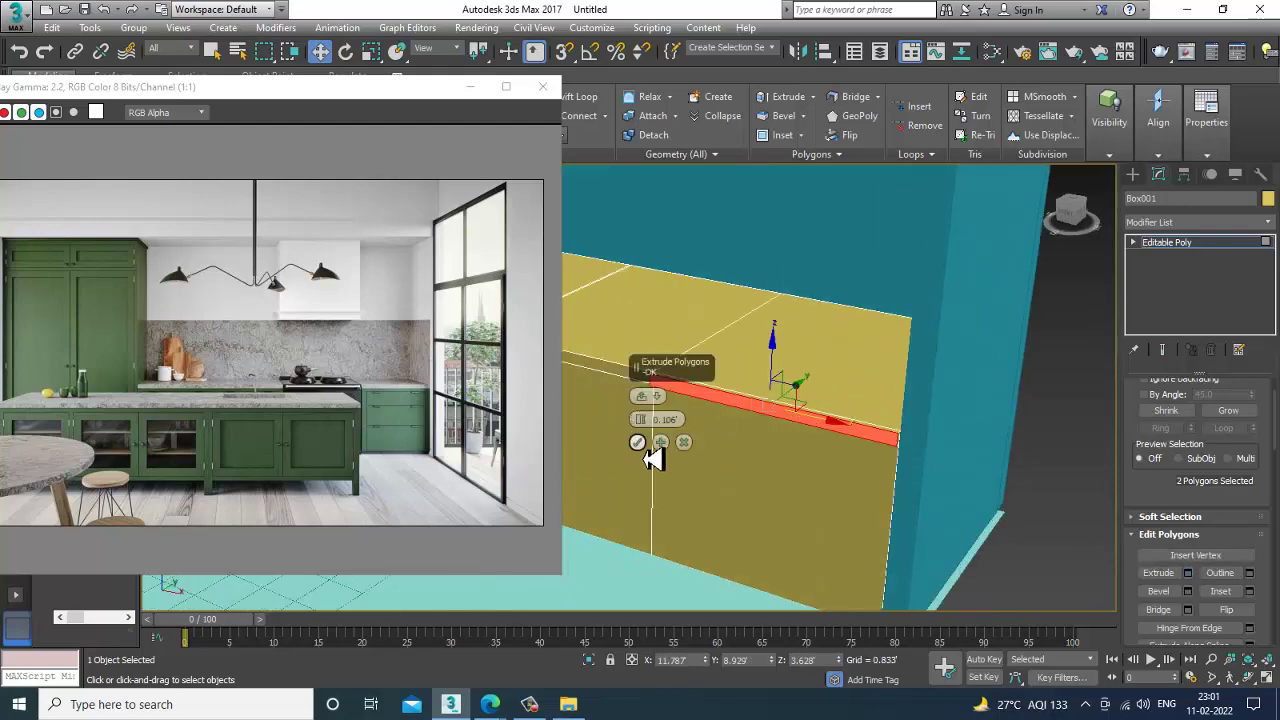
{"action": "middle_click_drag", "start_coordinate": [651, 458], "coordinate": [814, 412], "text": "alt"}
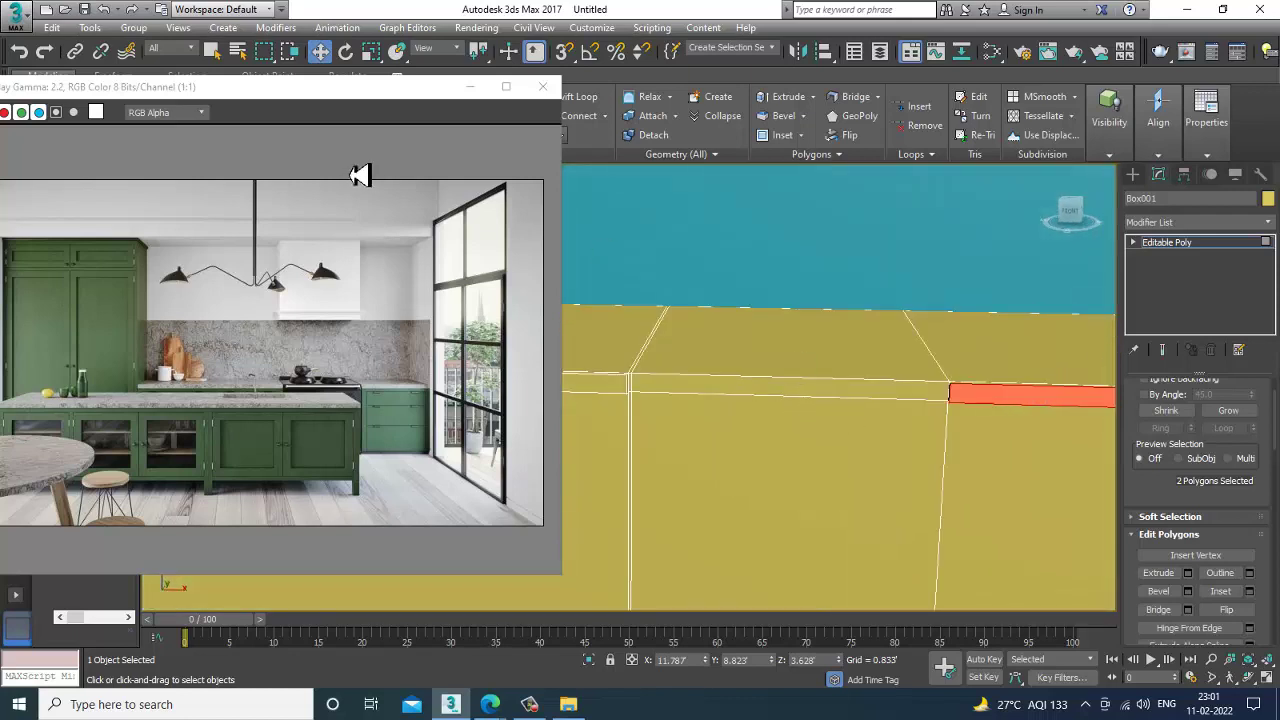
Add a vertical edge loop close beside the box's right divider with Swift Loop.
{"action": "left_click", "coordinate": [580, 96]}
{"action": "scroll", "coordinate": [720, 340], "scroll_direction": "up", "scroll_amount": 5}
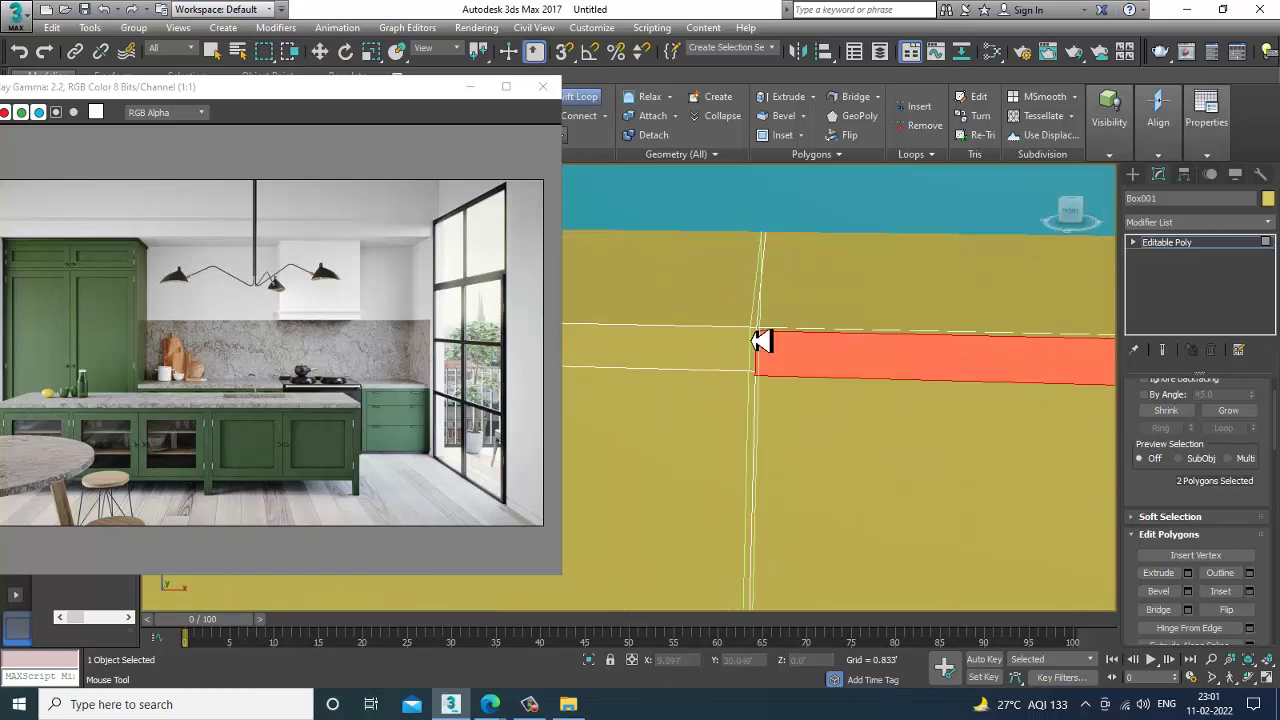
{"action": "middle_click_drag", "start_coordinate": [761, 340], "coordinate": [871, 388], "text": "alt"}
{"action": "key", "text": "w"}
{"action": "scroll", "coordinate": [791, 360], "scroll_direction": "down", "scroll_amount": 3}
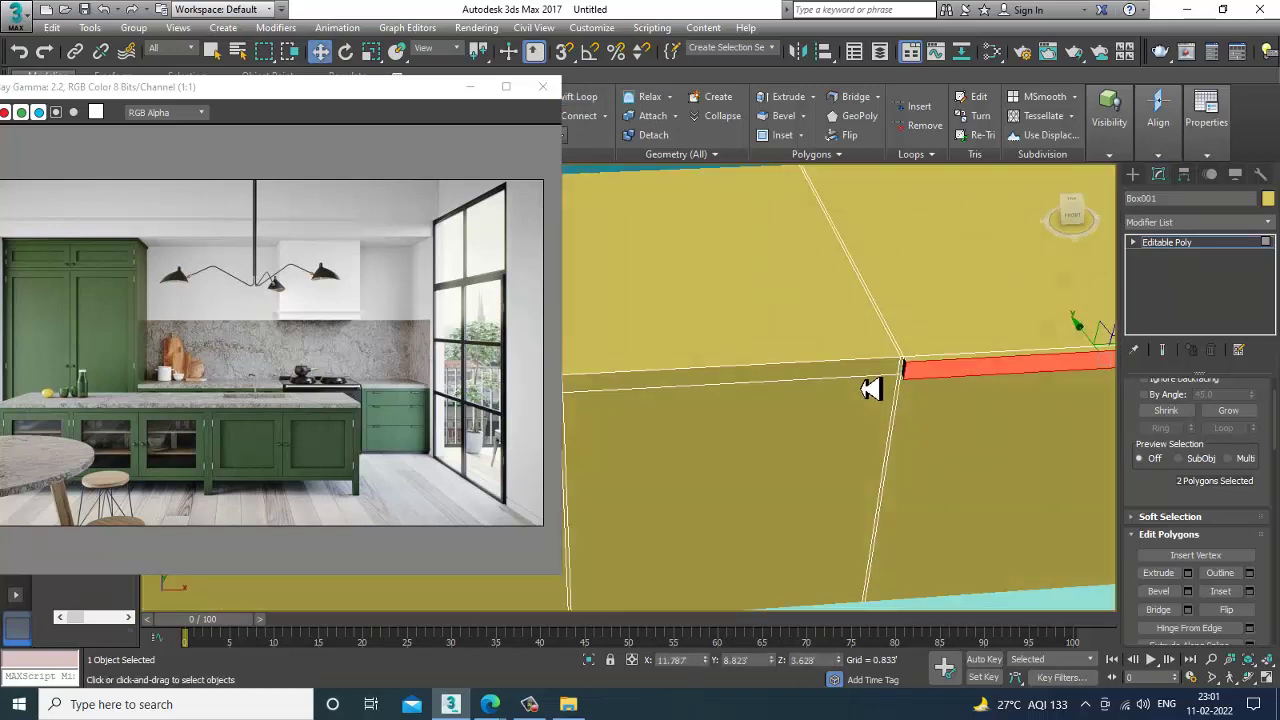
{"action": "scroll", "coordinate": [764, 369], "scroll_direction": "down", "scroll_amount": 3}
{"action": "middle_click_drag", "start_coordinate": [764, 369], "coordinate": [806, 334], "text": "alt"}
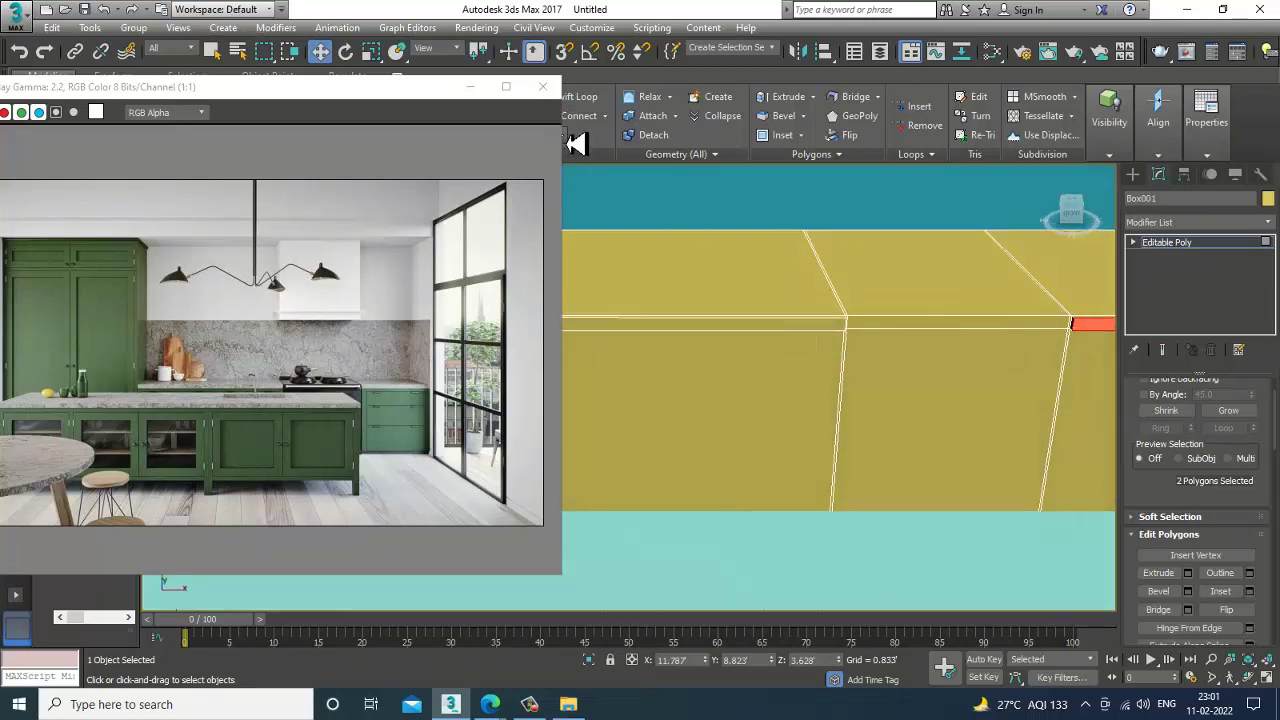
Add two vertical edge loops with Swift Loop that divide the box's left section into three door-width parts.
{"action": "left_click", "coordinate": [586, 99]}
{"action": "middle_click_drag", "start_coordinate": [680, 290], "coordinate": [806, 354]}
{"action": "scroll", "coordinate": [771, 322], "scroll_direction": "down", "scroll_amount": 3}
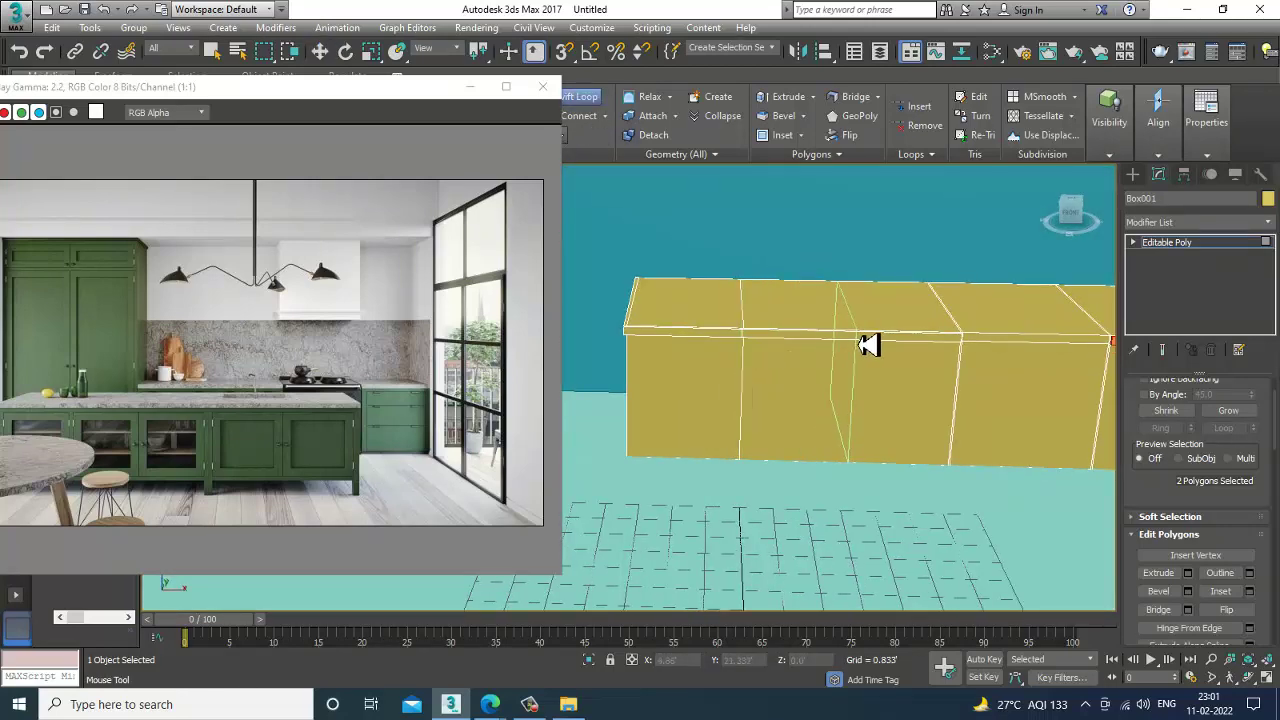
{"action": "middle_click_drag", "start_coordinate": [868, 344], "coordinate": [878, 368], "text": "alt"}
{"action": "right_click", "coordinate": [814, 391]}
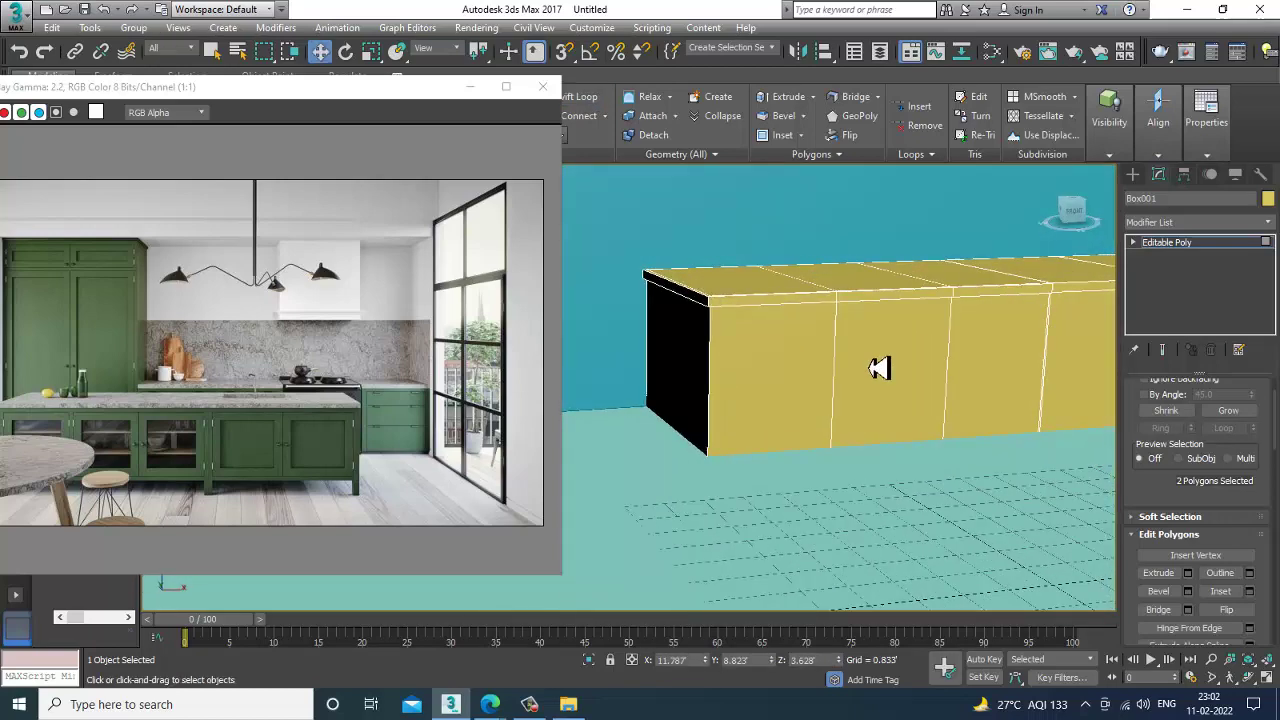
Inset the three front polygons of the left section individually, using the By Polygon option, to form door frames.
{"action": "left_click", "coordinate": [1138, 252]}
{"action": "left_click", "coordinate": [808, 383]}
{"action": "middle_click_drag", "start_coordinate": [808, 383], "coordinate": [839, 413], "text": "alt"}
{"action": "scroll", "coordinate": [855, 415], "scroll_direction": "up", "scroll_amount": 3}
{"action": "left_click", "coordinate": [915, 379], "text": "ctrl"}
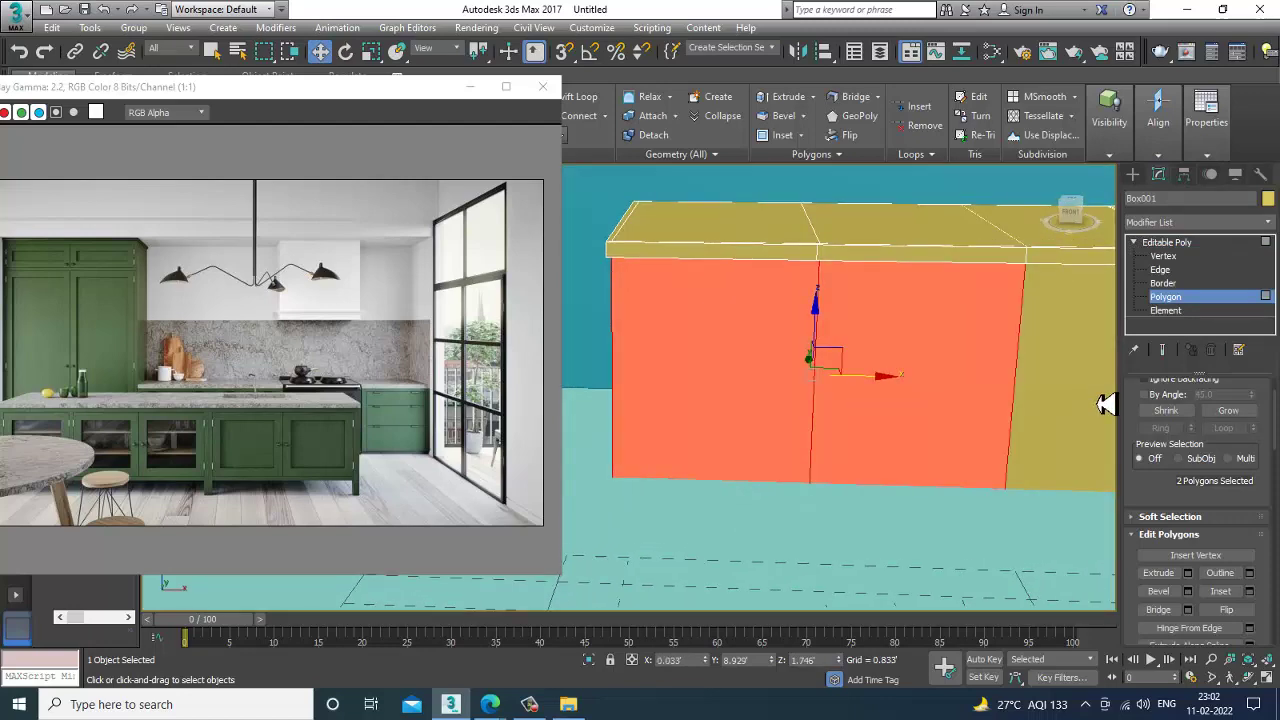
{"action": "left_click", "coordinate": [1106, 400], "text": "ctrl"}
{"action": "key", "text": "z"}
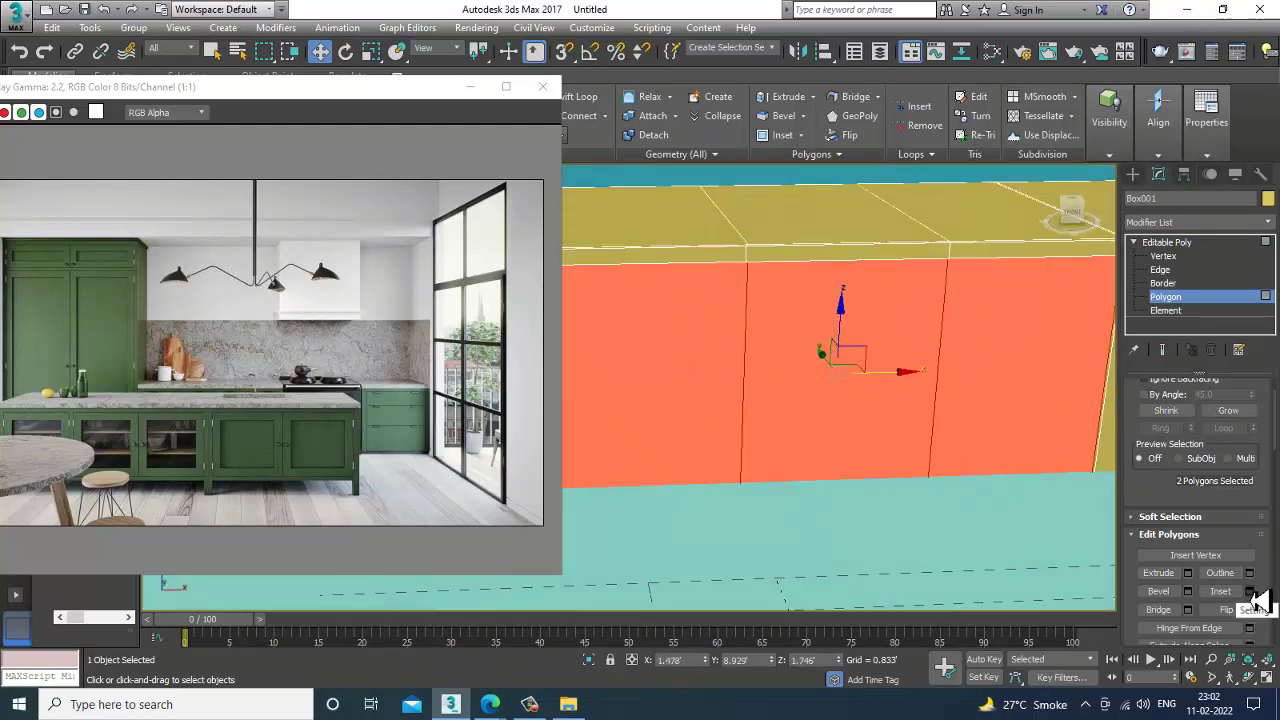
{"action": "left_click", "coordinate": [1249, 591]}
{"action": "left_click", "coordinate": [660, 400]}
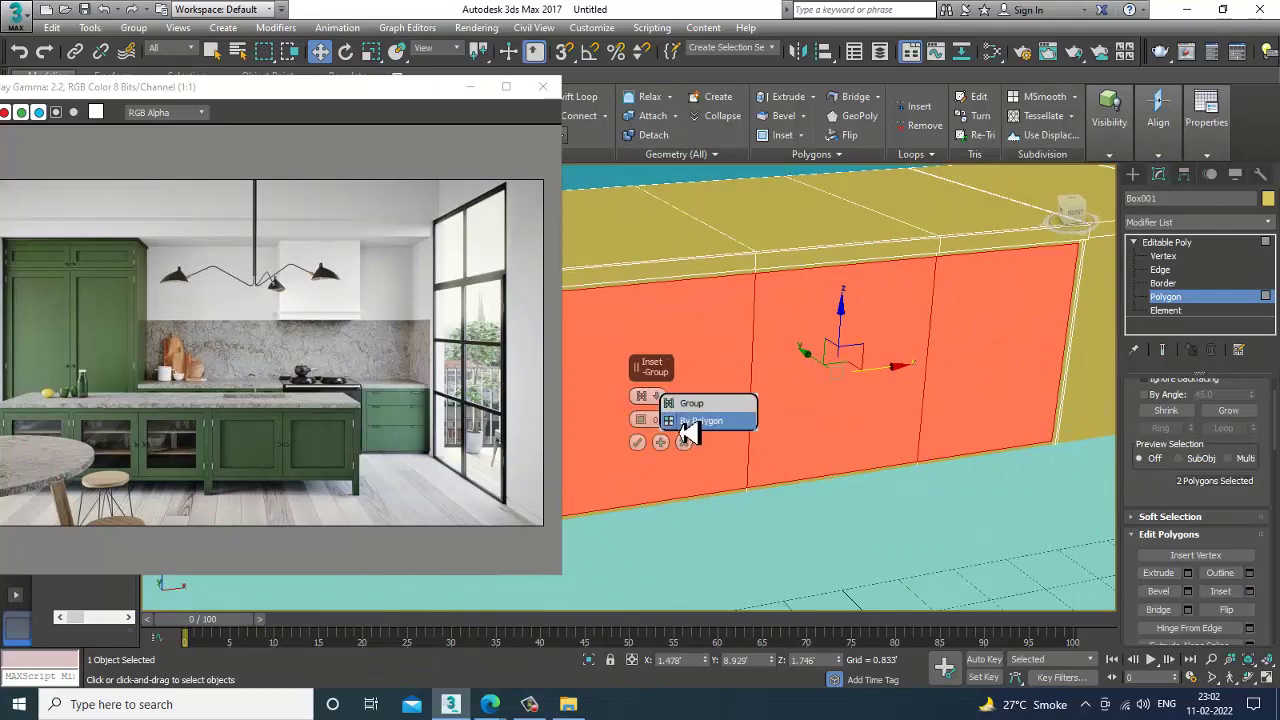
{"action": "left_click", "coordinate": [684, 424]}
{"action": "middle_click_drag", "start_coordinate": [758, 408], "coordinate": [812, 404], "text": "alt"}
{"action": "left_click_drag", "start_coordinate": [648, 426], "coordinate": [650, 420]}
{"action": "left_click", "coordinate": [639, 444]}
{"action": "scroll", "coordinate": [700, 418], "scroll_direction": "down", "scroll_amount": 5}
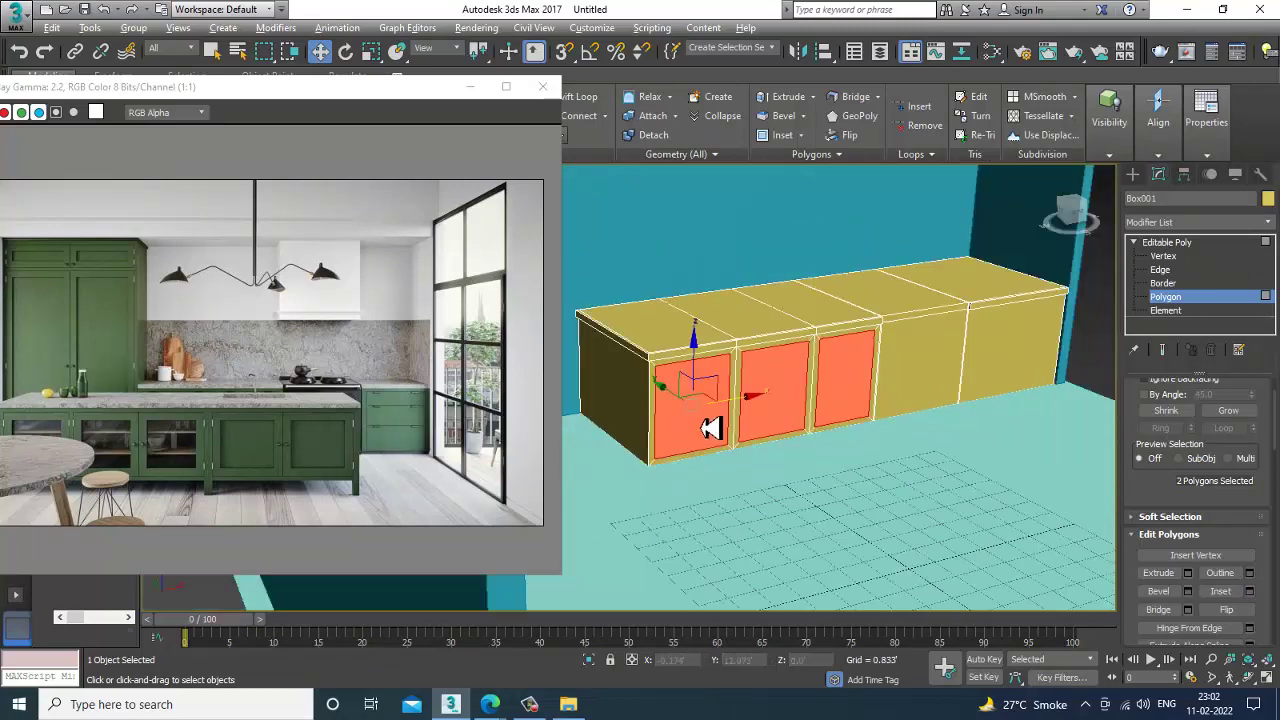
In the Front view, shift the vertices around both door dividers slightly toward the box's left end to even out the door widths.
{"action": "middle_click_drag", "start_coordinate": [700, 418], "coordinate": [860, 375], "text": "alt"}
{"action": "key", "text": "alt+w"}
{"action": "middle_click", "coordinate": [886, 315]}
{"action": "key", "text": "alt+w"}
{"action": "scroll", "coordinate": [796, 370], "scroll_direction": "down", "scroll_amount": 2}
{"action": "scroll", "coordinate": [805, 382], "scroll_direction": "up", "scroll_amount": 6}
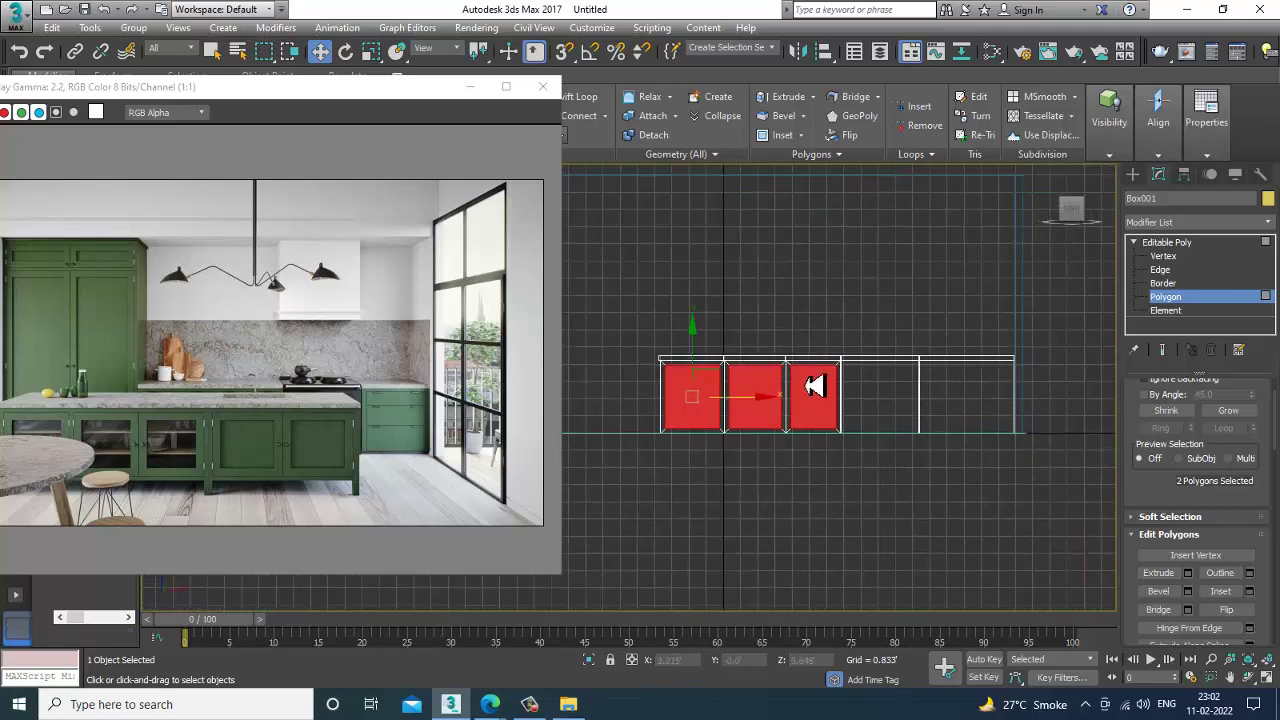
{"action": "key", "text": "1"}
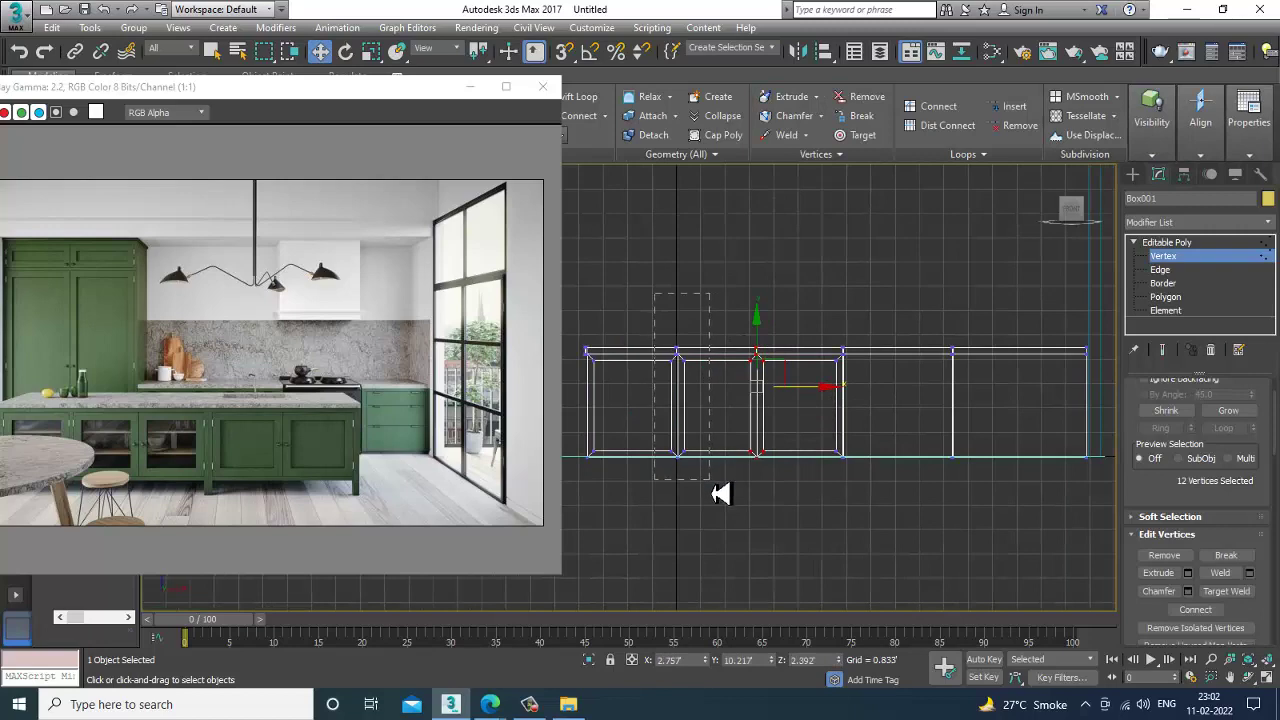
{"action": "left_click_drag", "start_coordinate": [740, 401], "coordinate": [737, 402]}
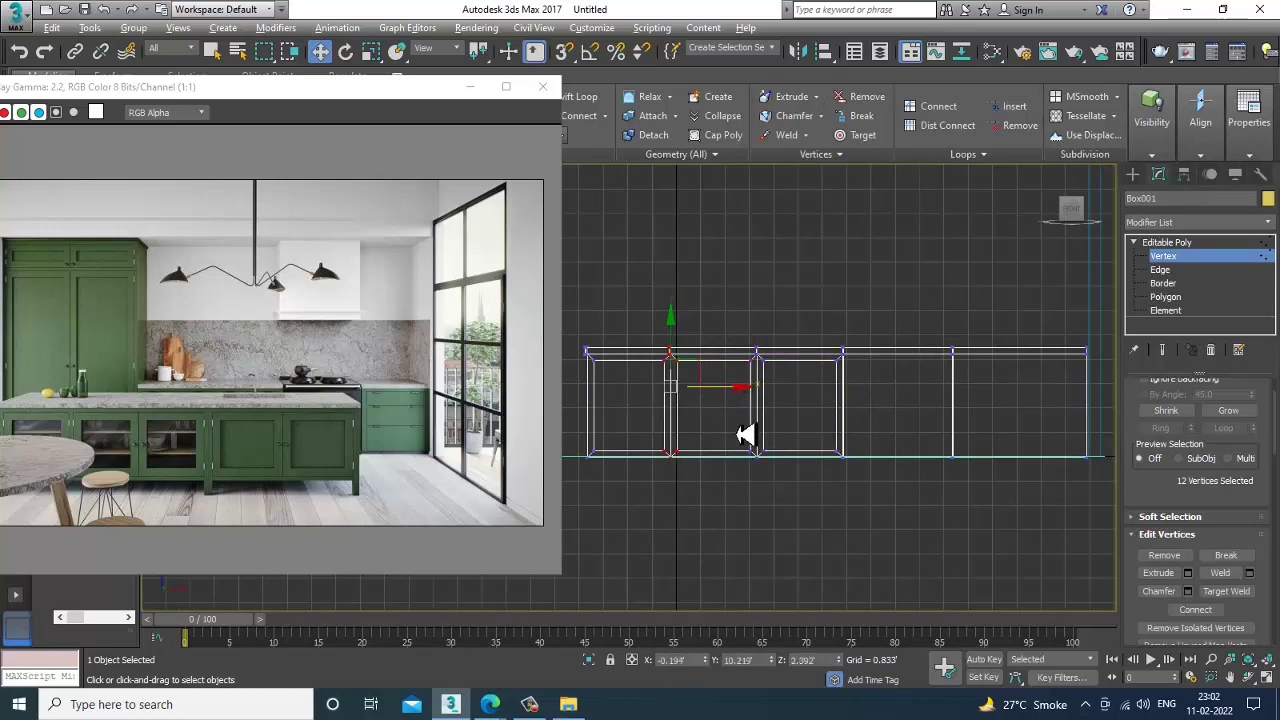
In the Front view, raise the 12 bottom vertices of the three door sections about 0.06'.
{"action": "key", "text": "alt+w"}
{"action": "middle_click", "coordinate": [822, 512]}
{"action": "key", "text": "alt+w"}
{"action": "middle_click_drag", "start_coordinate": [834, 480], "coordinate": [778, 381], "text": "alt"}
{"action": "key", "text": "alt+w"}
{"action": "middle_click", "coordinate": [909, 301]}
{"action": "key", "text": "alt+w"}
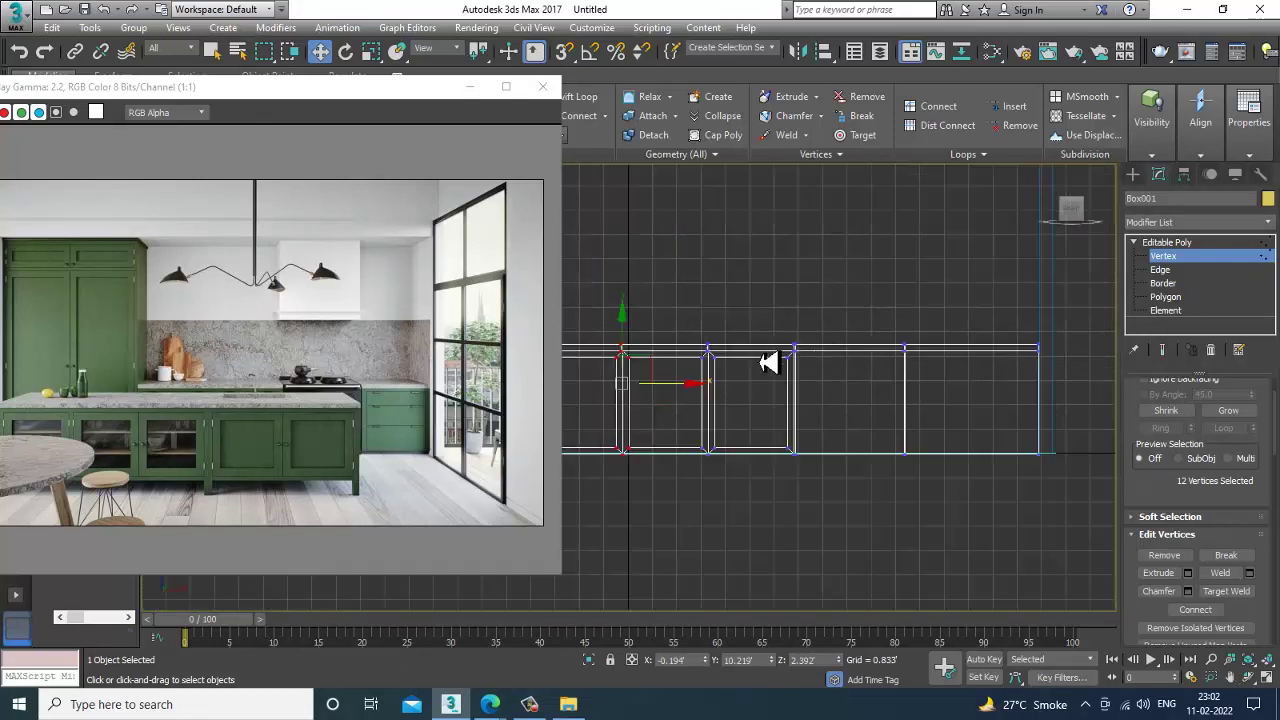
{"action": "scroll", "coordinate": [672, 440], "scroll_direction": "down", "scroll_amount": 2}
{"action": "middle_click_drag", "start_coordinate": [674, 440], "coordinate": [738, 457]}
{"action": "scroll", "coordinate": [818, 435], "scroll_direction": "up", "scroll_amount": 2}
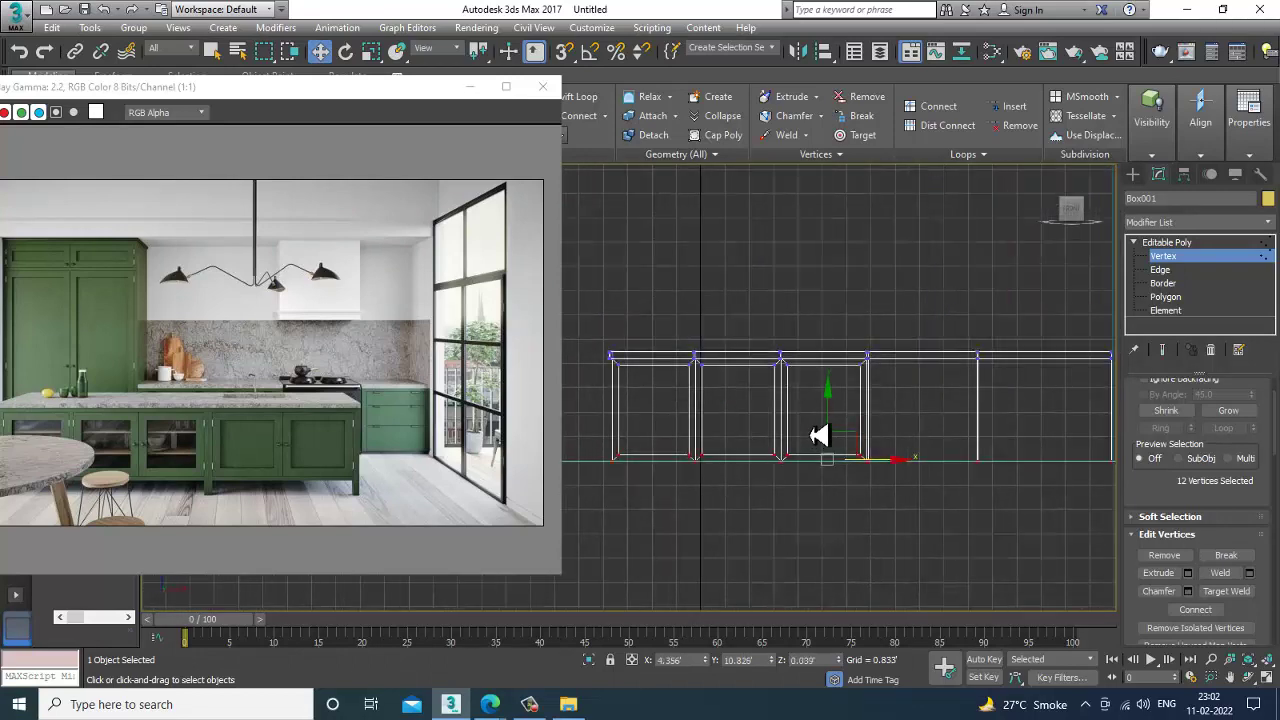
{"action": "left_click_drag", "start_coordinate": [834, 427], "coordinate": [834, 426]}
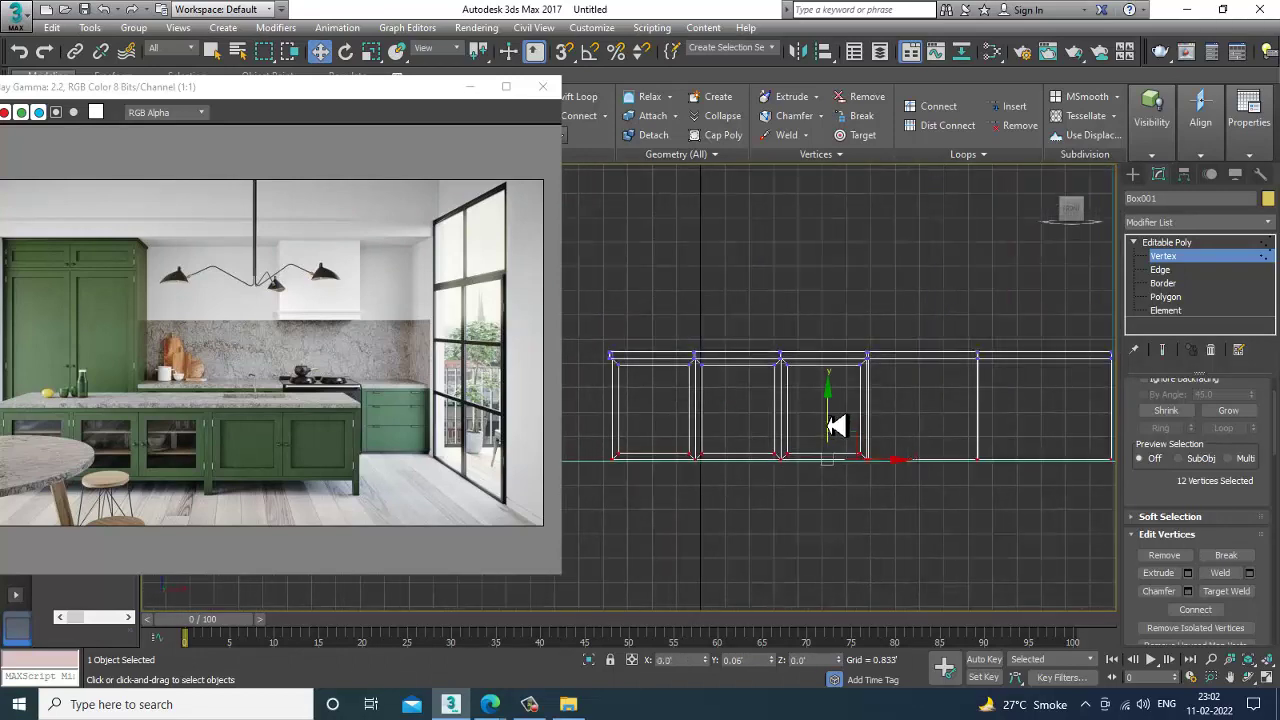
Bevel the three inset door polygons outward with a height of 0.129' and an outline of -0.162'.
{"action": "key", "text": "alt+w"}
{"action": "middle_click", "coordinate": [900, 556]}
{"action": "key", "text": "alt+w"}
{"action": "middle_click_drag", "start_coordinate": [872, 512], "coordinate": [890, 550]}
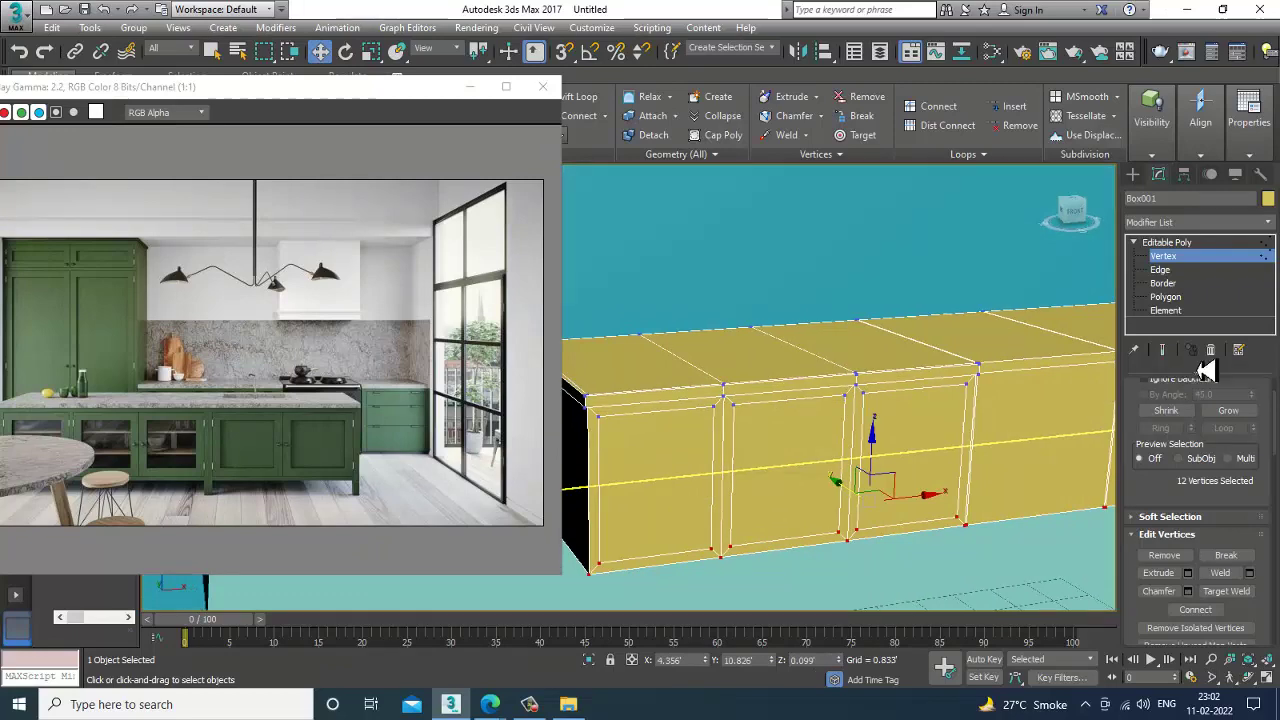
{"action": "left_click", "coordinate": [1166, 297], "text": "ctrl"}
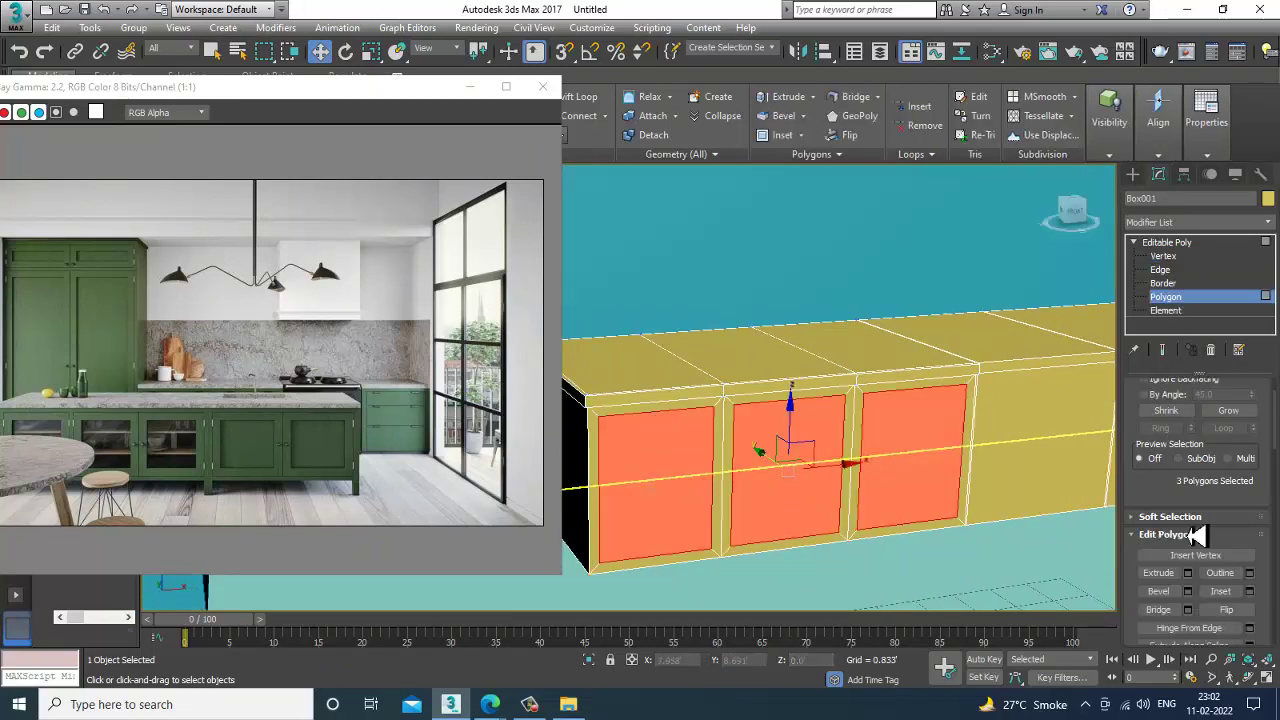
{"action": "left_click", "coordinate": [1188, 591]}
{"action": "middle_click_drag", "start_coordinate": [1086, 549], "coordinate": [866, 462], "text": "alt"}
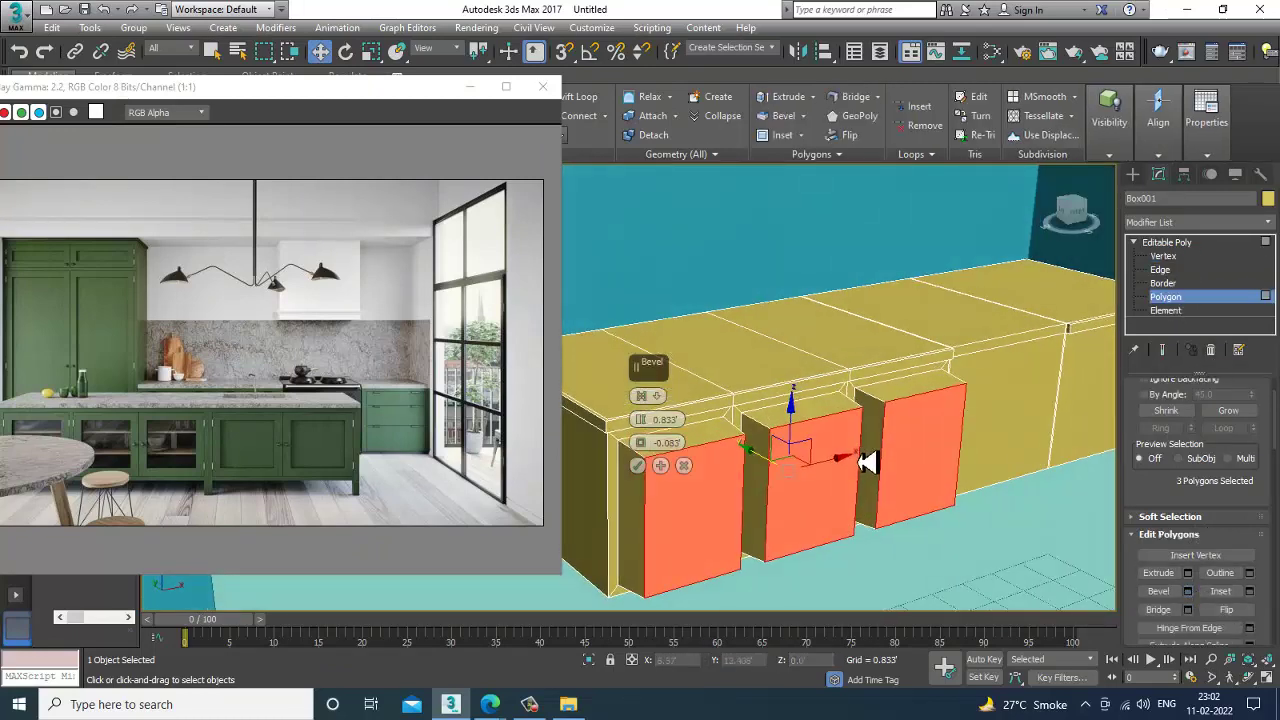
{"action": "left_click_drag", "start_coordinate": [642, 421], "coordinate": [660, 458]}
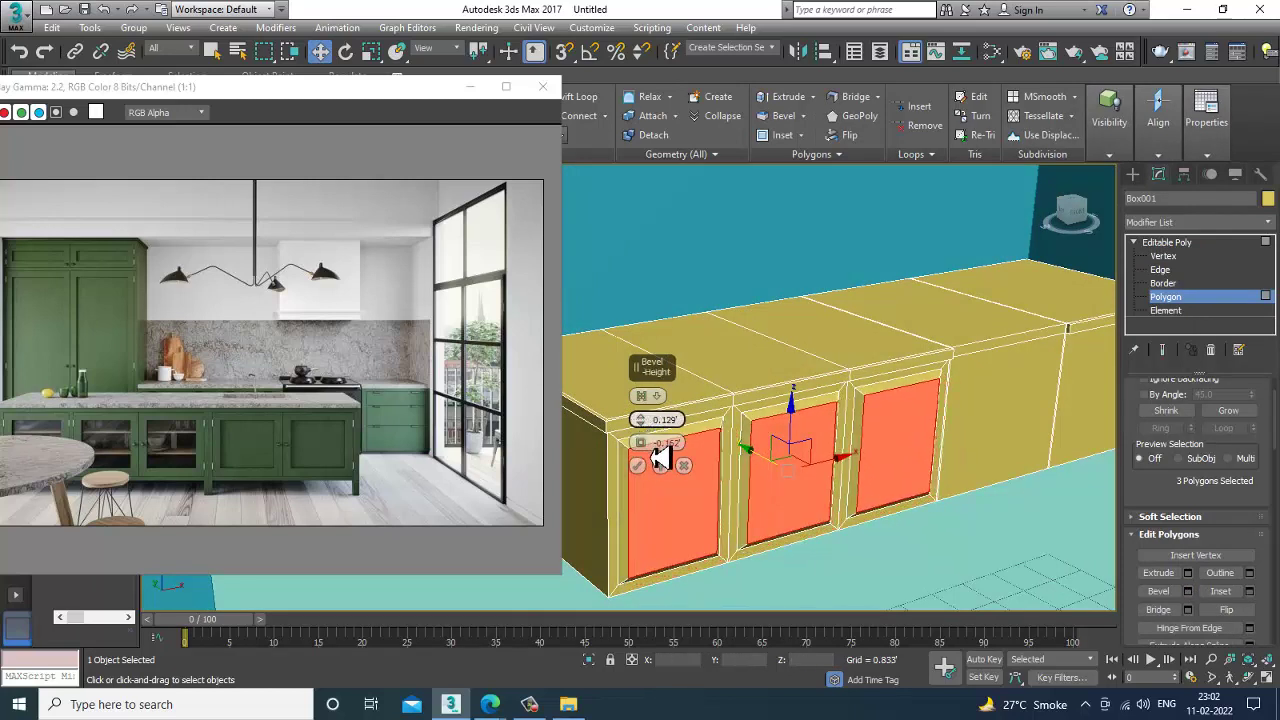
{"action": "left_click", "coordinate": [661, 466]}
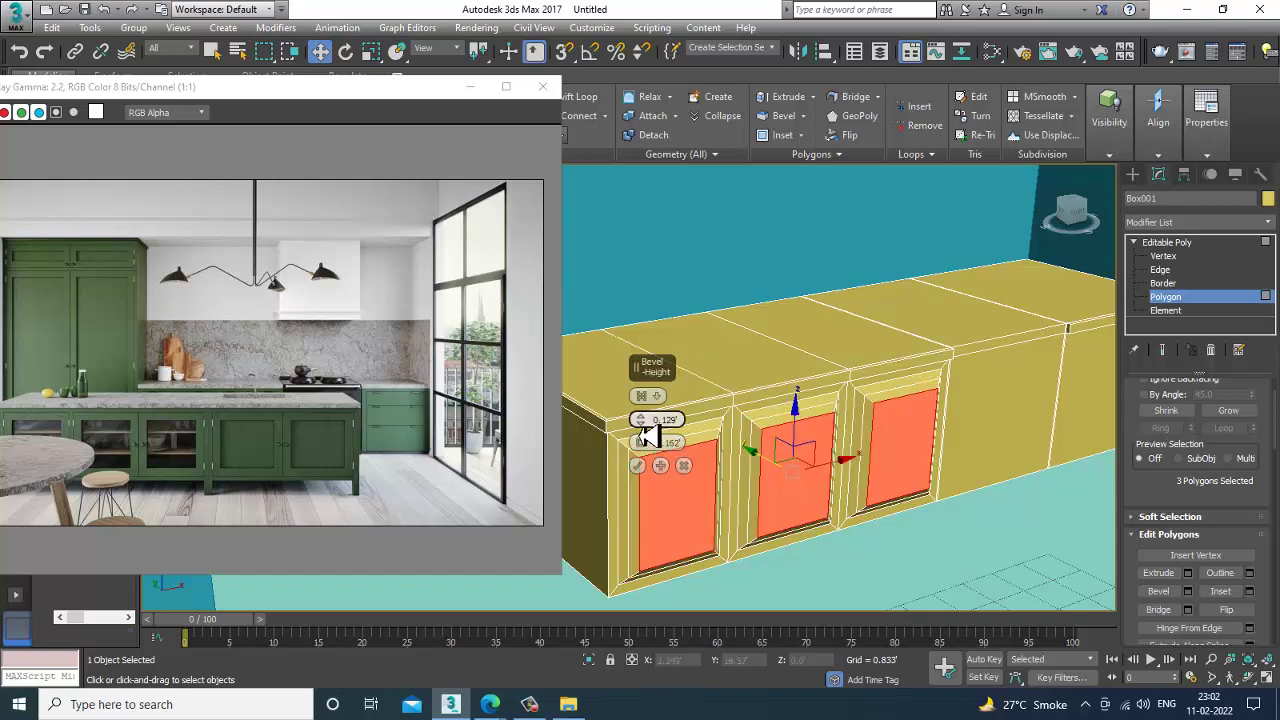
Bevel the three door polygons inward with a height of -0.064' and an outline of -0.162', without adding a third bevel.
{"action": "left_click_drag", "start_coordinate": [643, 420], "coordinate": [657, 447]}
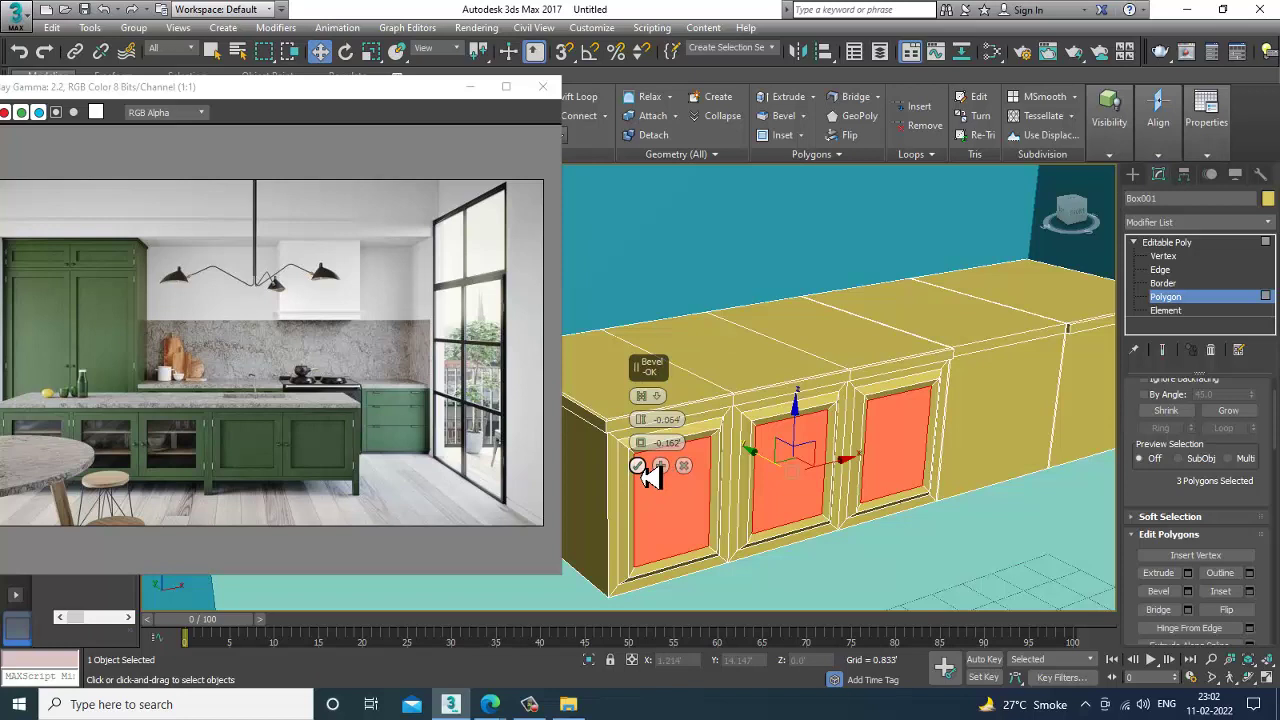
{"action": "left_click", "coordinate": [661, 466]}
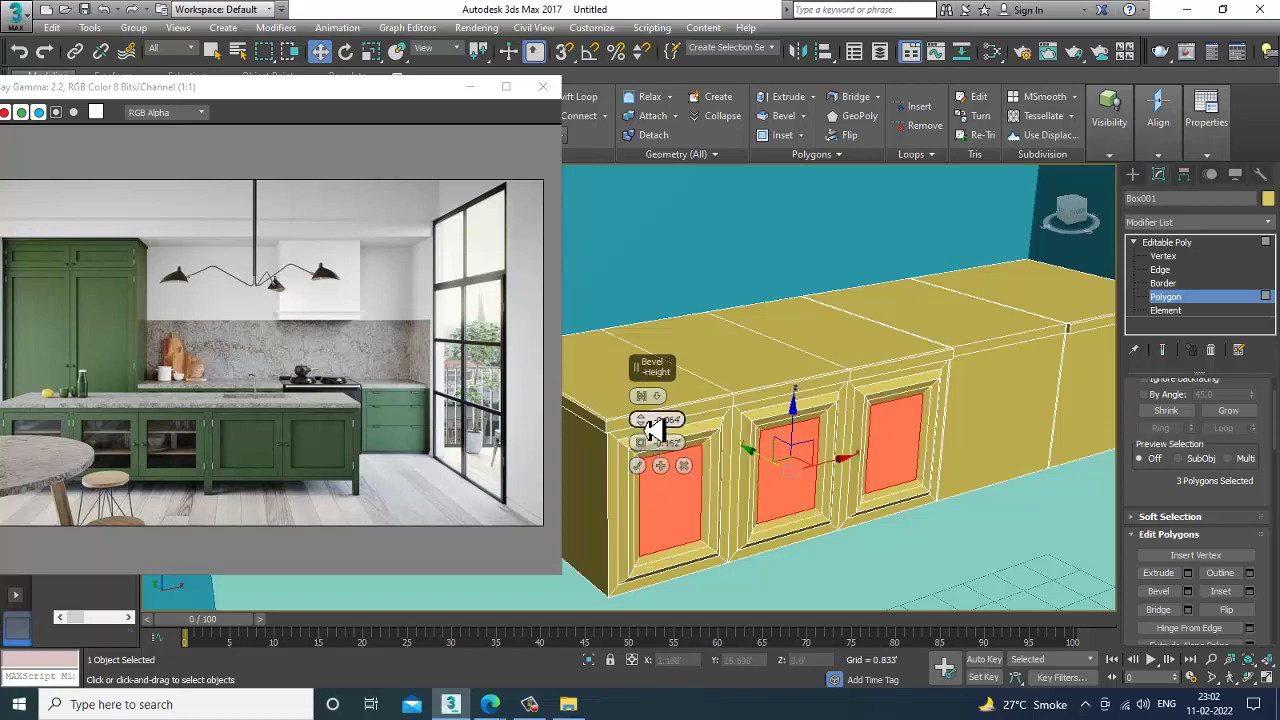
{"action": "left_click_drag", "start_coordinate": [652, 427], "coordinate": [651, 419]}
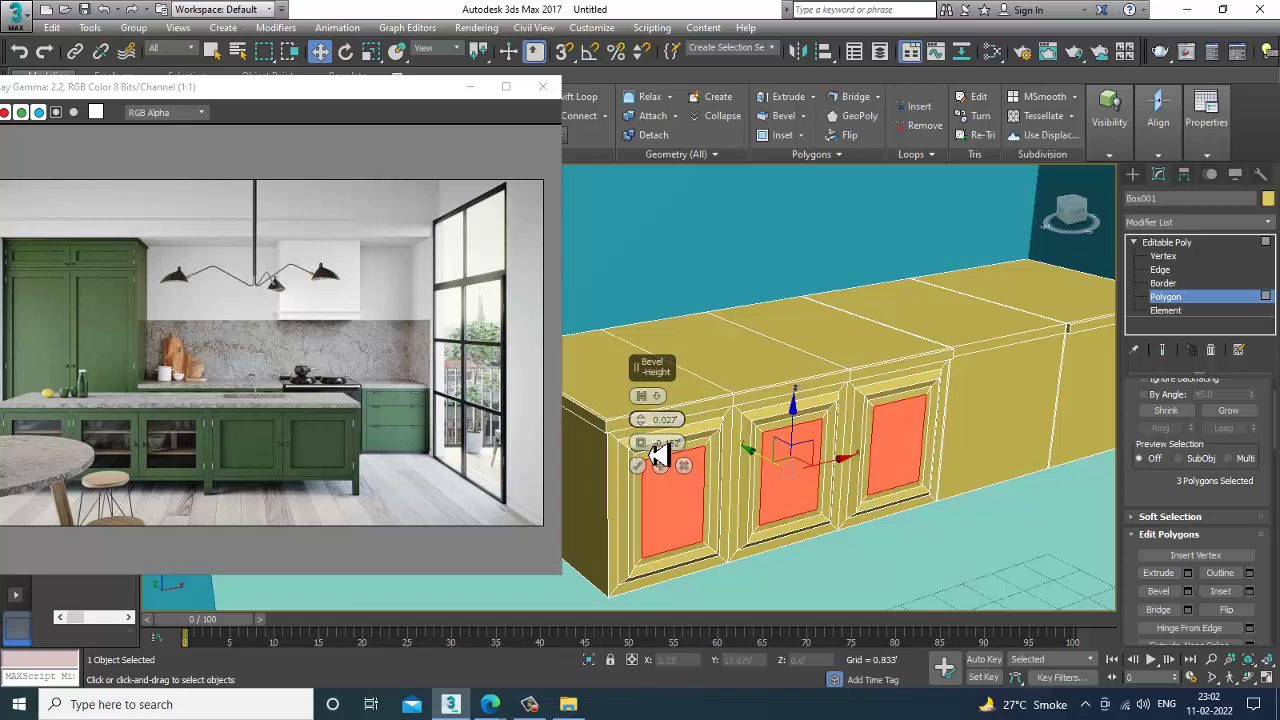
{"action": "left_click", "coordinate": [684, 466]}
{"action": "middle_click_drag", "start_coordinate": [840, 486], "coordinate": [807, 481], "text": "alt"}
{"action": "scroll", "coordinate": [785, 480], "scroll_direction": "down", "scroll_amount": 4}
{"action": "left_click", "coordinate": [775, 223]}
{"action": "scroll", "coordinate": [752, 491], "scroll_direction": "up", "scroll_amount": 3}
{"action": "scroll", "coordinate": [820, 485], "scroll_direction": "up", "scroll_amount": 4}
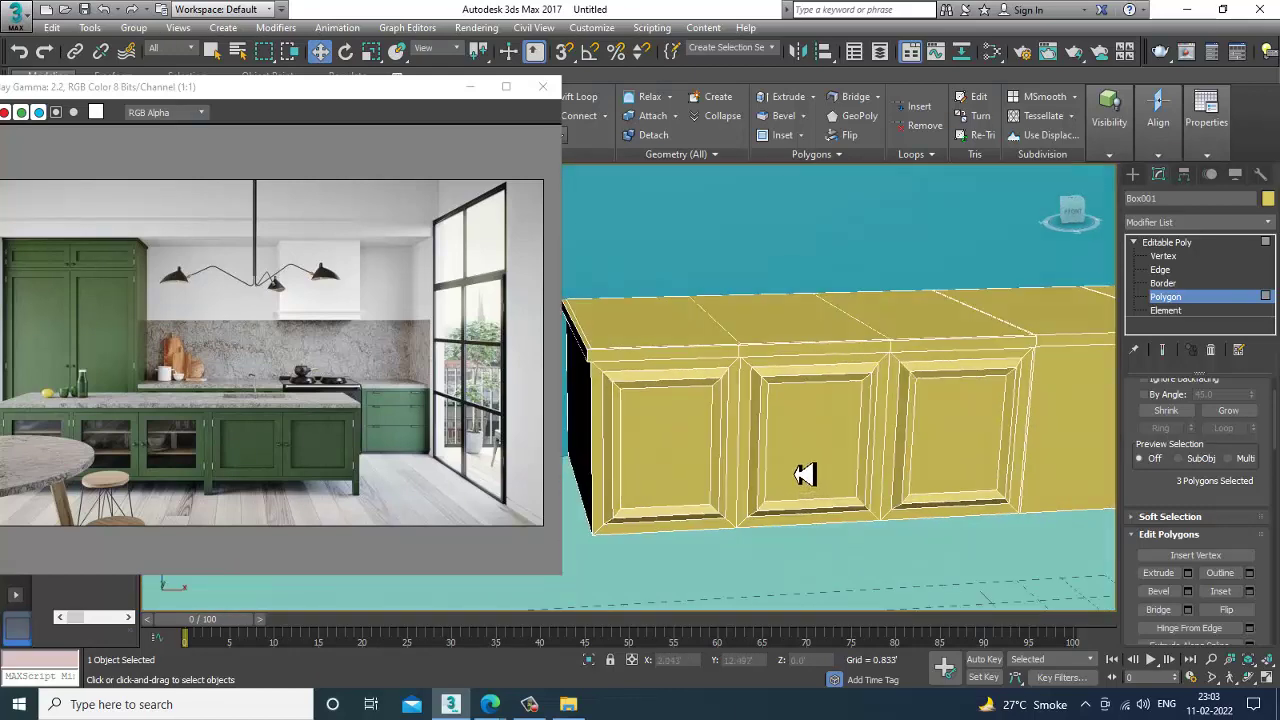
Examine the beveled doors' side profile in the Left view and the island's door knobs in the reference image at 2:1.
{"action": "scroll", "coordinate": [805, 475], "scroll_direction": "down", "scroll_amount": 2}
{"action": "key", "text": "alt+w"}
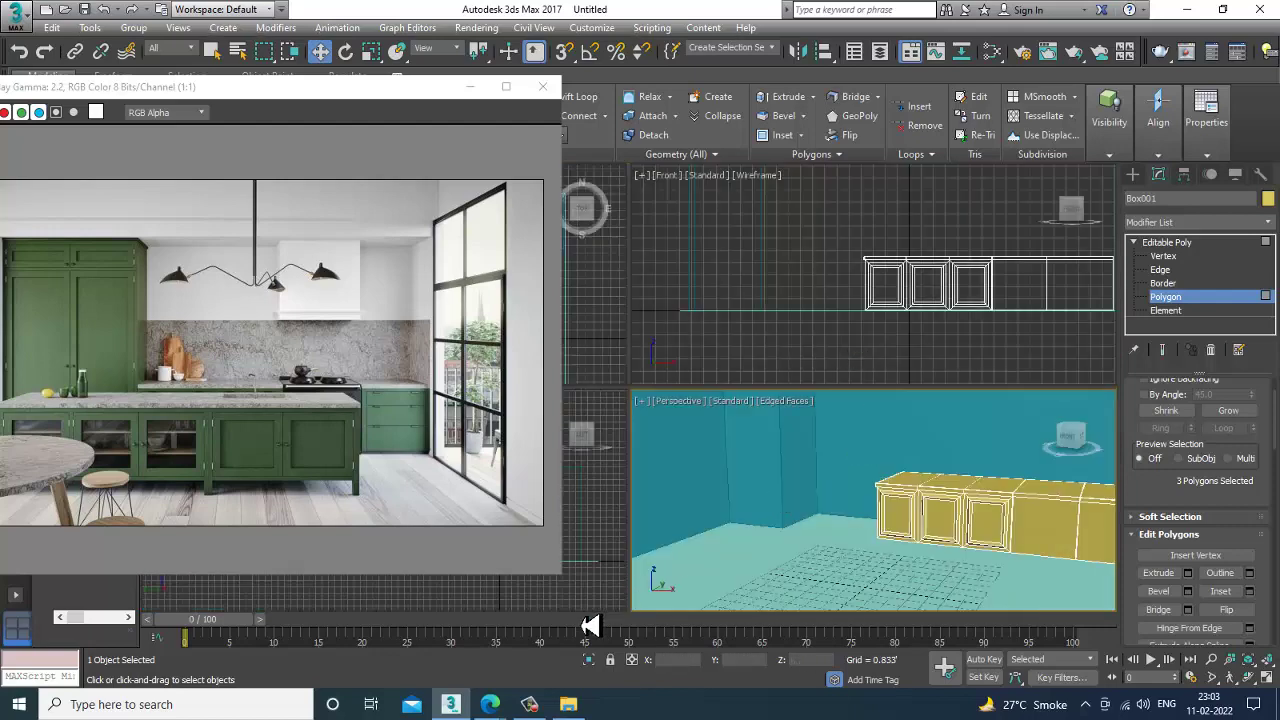
{"action": "key", "text": "alt+w"}
{"action": "scroll", "coordinate": [820, 450], "scroll_direction": "up", "scroll_amount": 5}
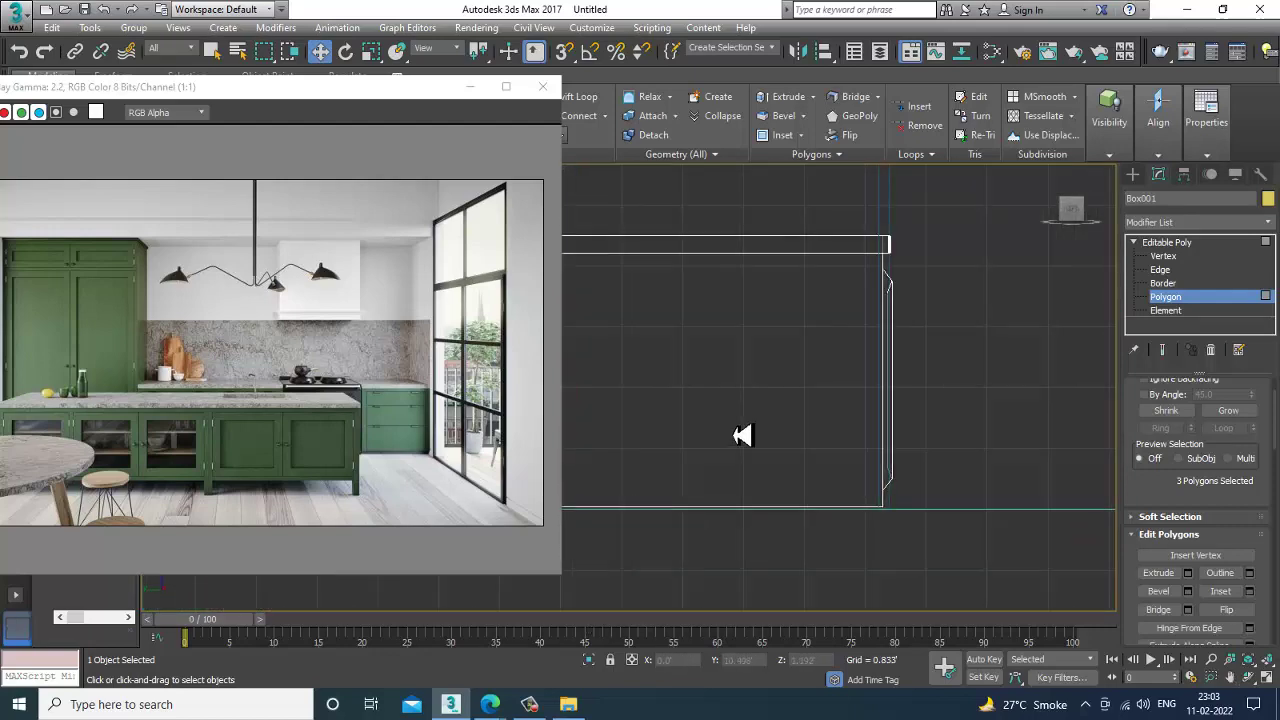
{"action": "scroll", "coordinate": [999, 376], "scroll_direction": "up", "scroll_amount": 2}
{"action": "left_click", "coordinate": [1132, 174]}
{"action": "scroll", "coordinate": [914, 351], "scroll_direction": "up", "scroll_amount": 3}
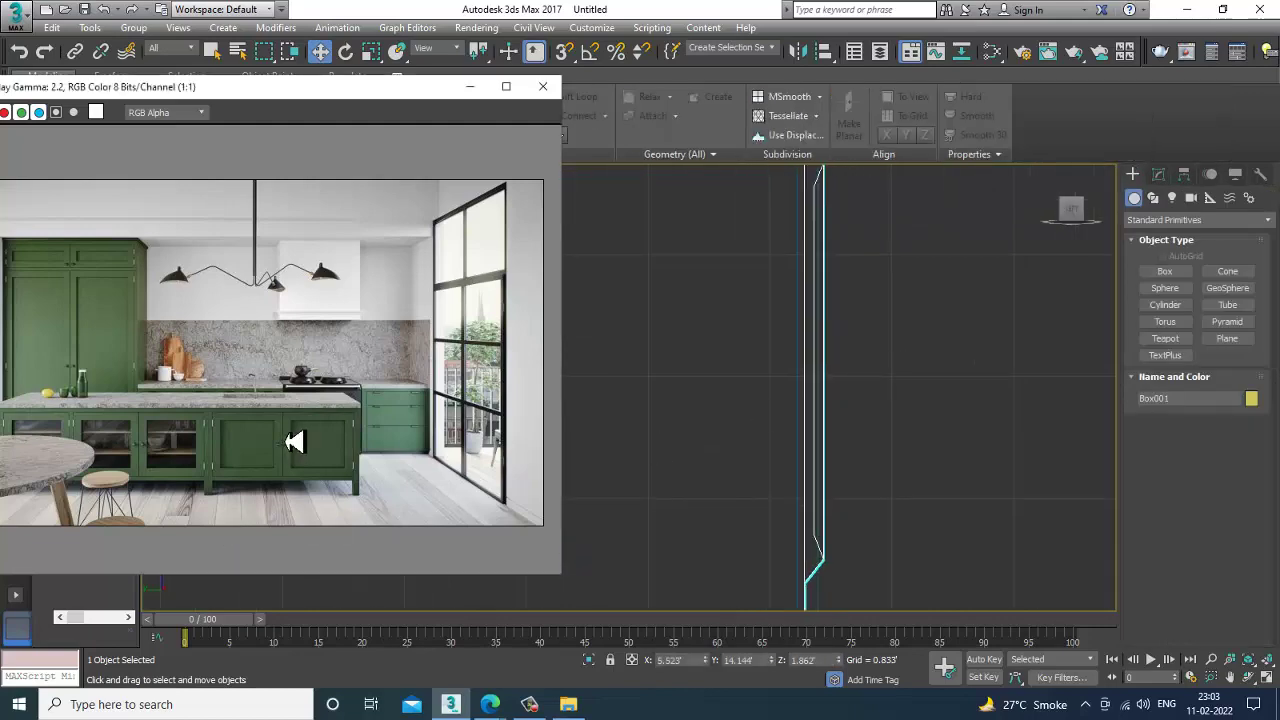
{"action": "scroll", "coordinate": [294, 443], "scroll_direction": "up", "scroll_amount": 1}
Create a small sphere for a door knob, radius about 0.08', in the Front view over the upper part of the leftmost door panel.
{"action": "key", "text": "alt+w"}
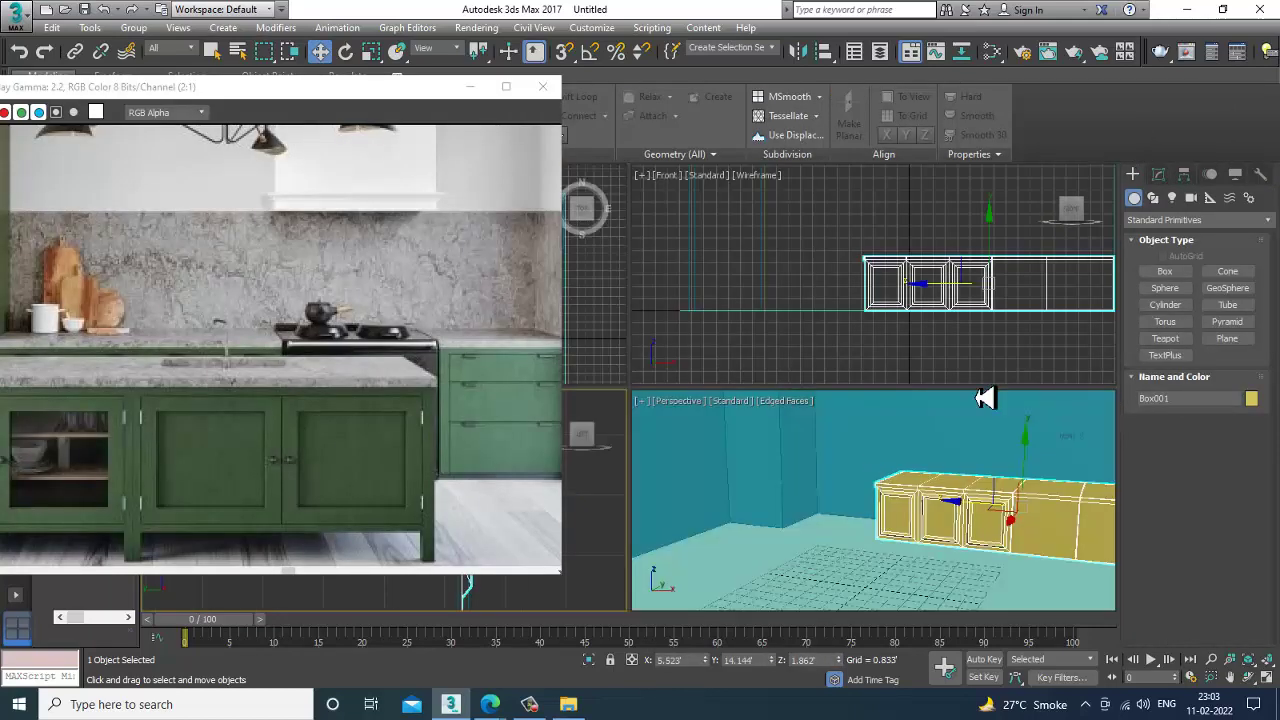
{"action": "key", "text": "alt+w"}
{"action": "scroll", "coordinate": [763, 440], "scroll_direction": "up", "scroll_amount": 2}
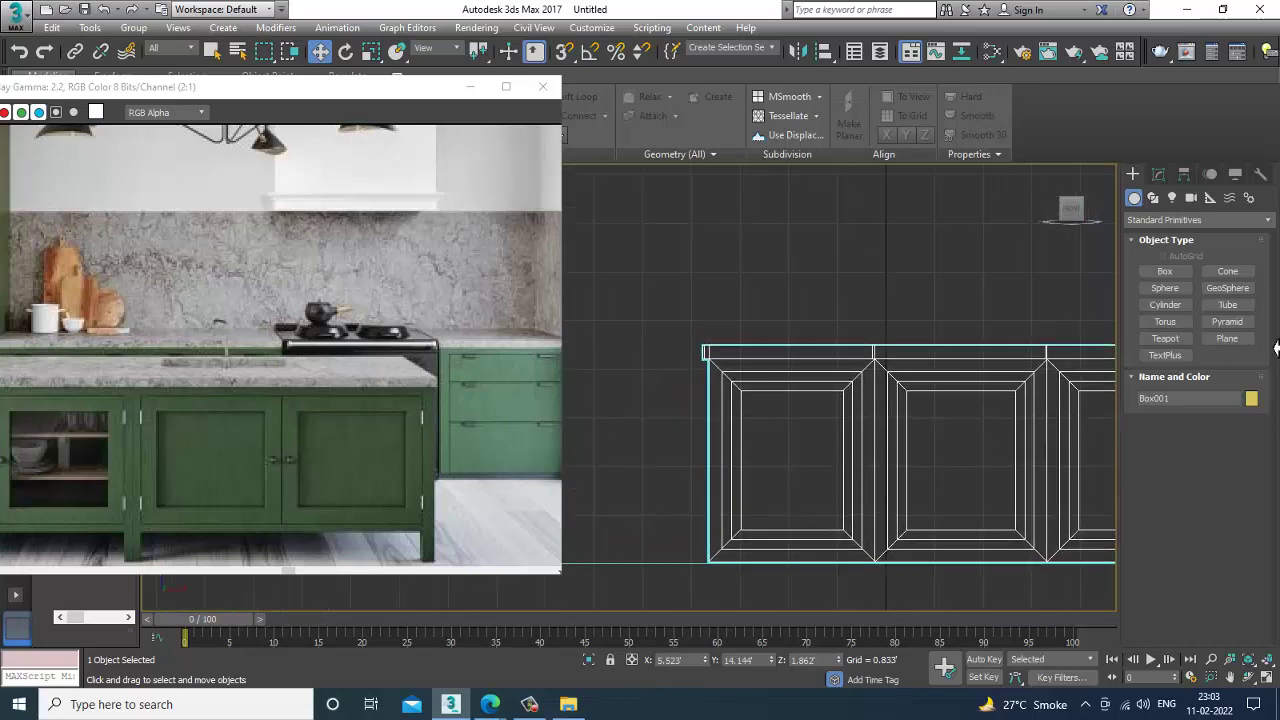
{"action": "left_click", "coordinate": [1168, 291]}
{"action": "scroll", "coordinate": [820, 434], "scroll_direction": "up", "scroll_amount": 1}
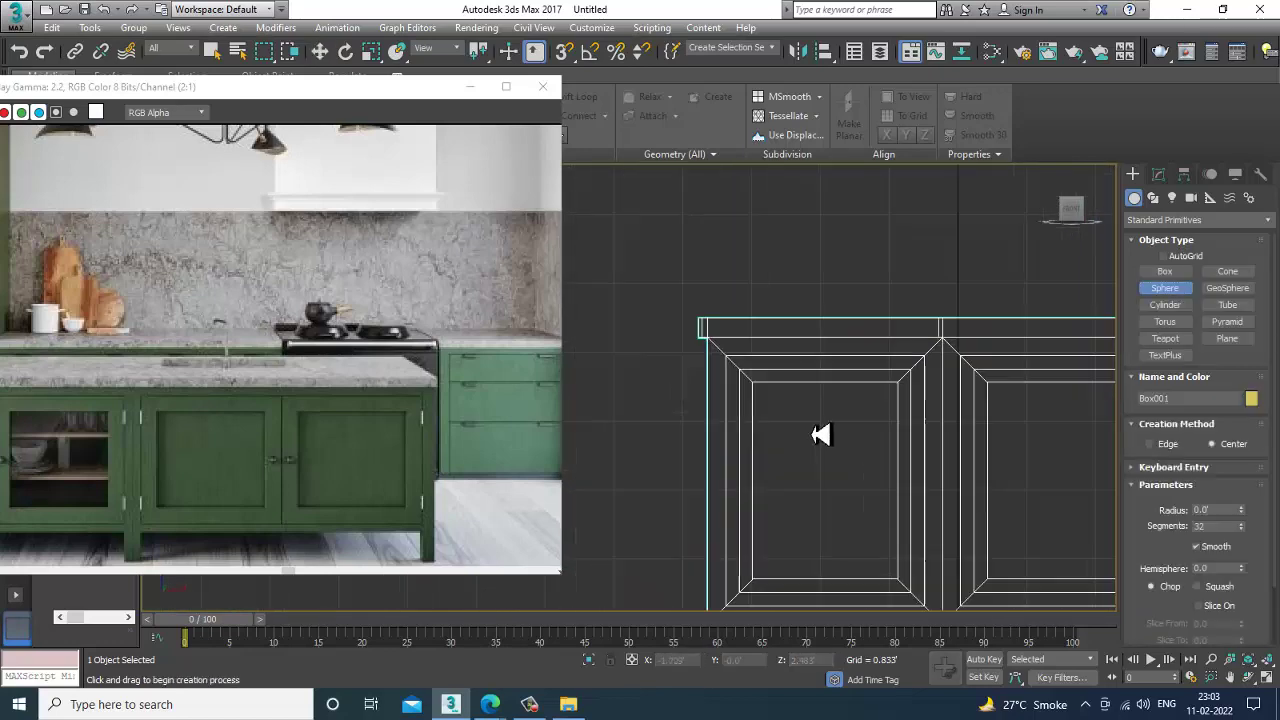
{"action": "left_click_drag", "start_coordinate": [835, 416], "coordinate": [838, 420]}
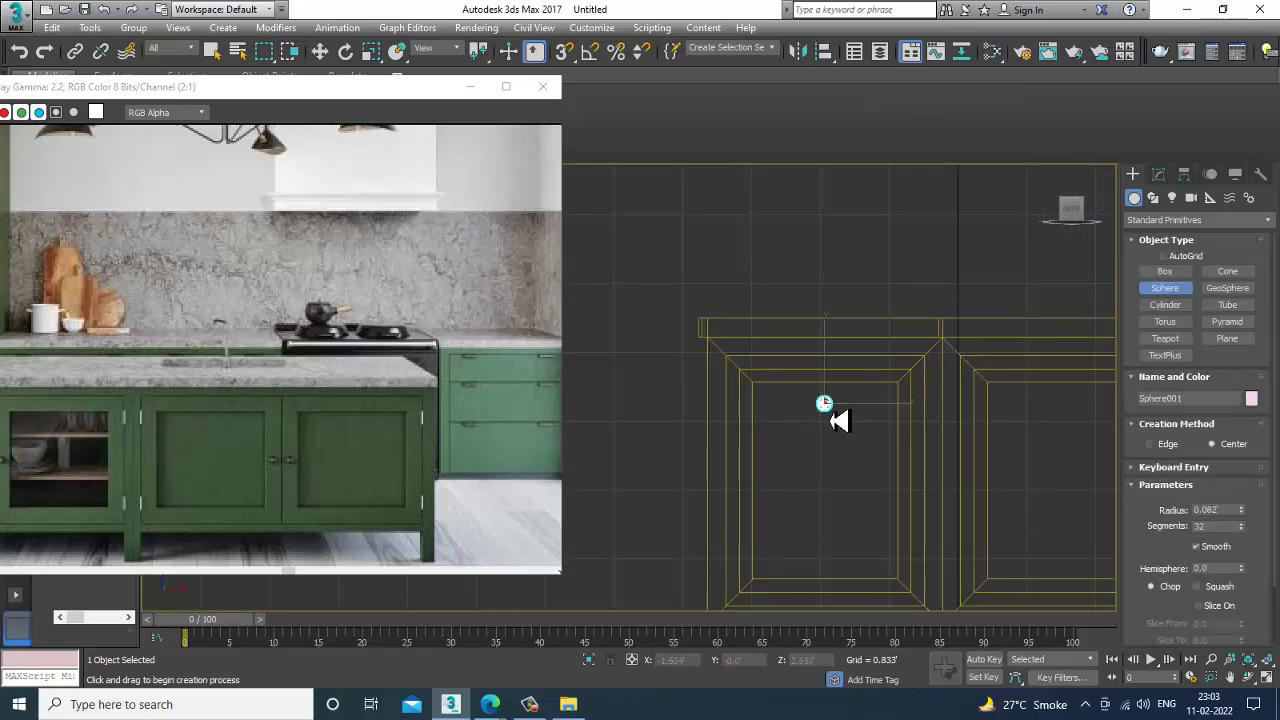
Convert the knob sphere to an Editable Poly in the perspective view.
{"action": "key", "text": "w"}
{"action": "key", "text": "alt+w"}
{"action": "right_click", "coordinate": [923, 514]}
{"action": "key", "text": "z"}
{"action": "key", "text": "alt+w"}
{"action": "scroll", "coordinate": [925, 514], "scroll_direction": "down", "scroll_amount": 8}
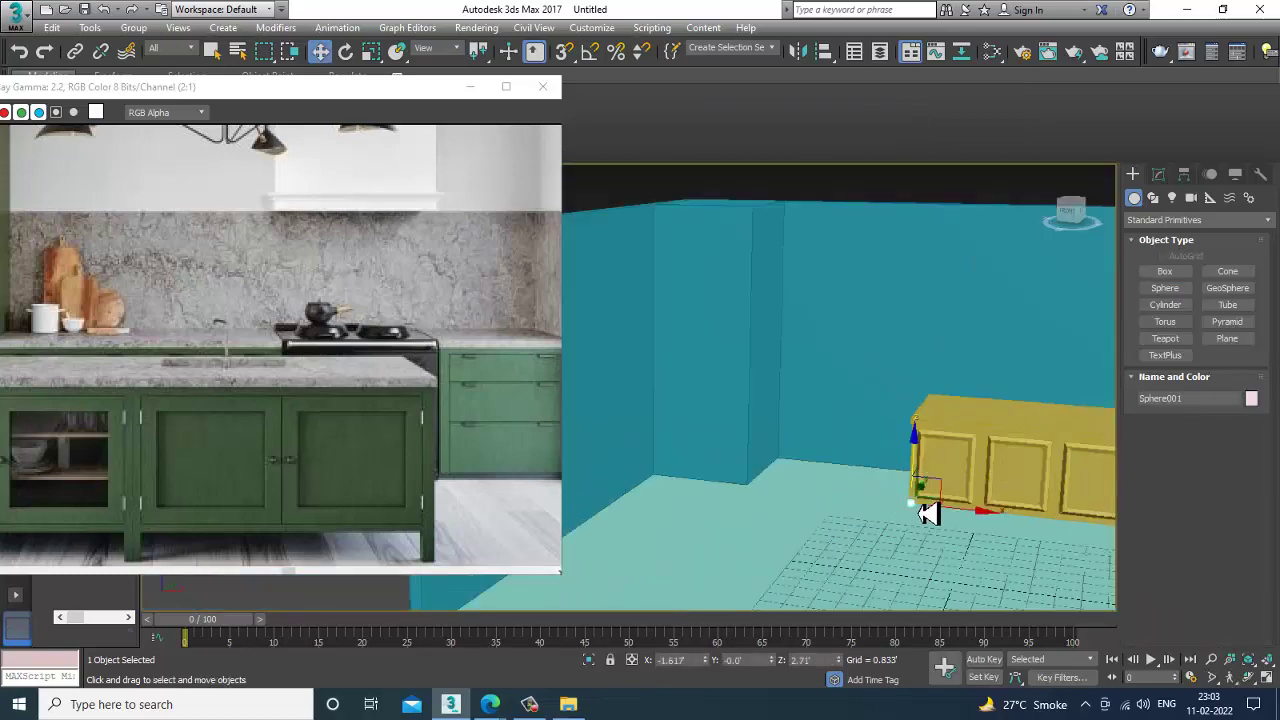
{"action": "key", "text": "z"}
{"action": "middle_click_drag", "start_coordinate": [925, 514], "coordinate": [822, 482], "text": "alt"}
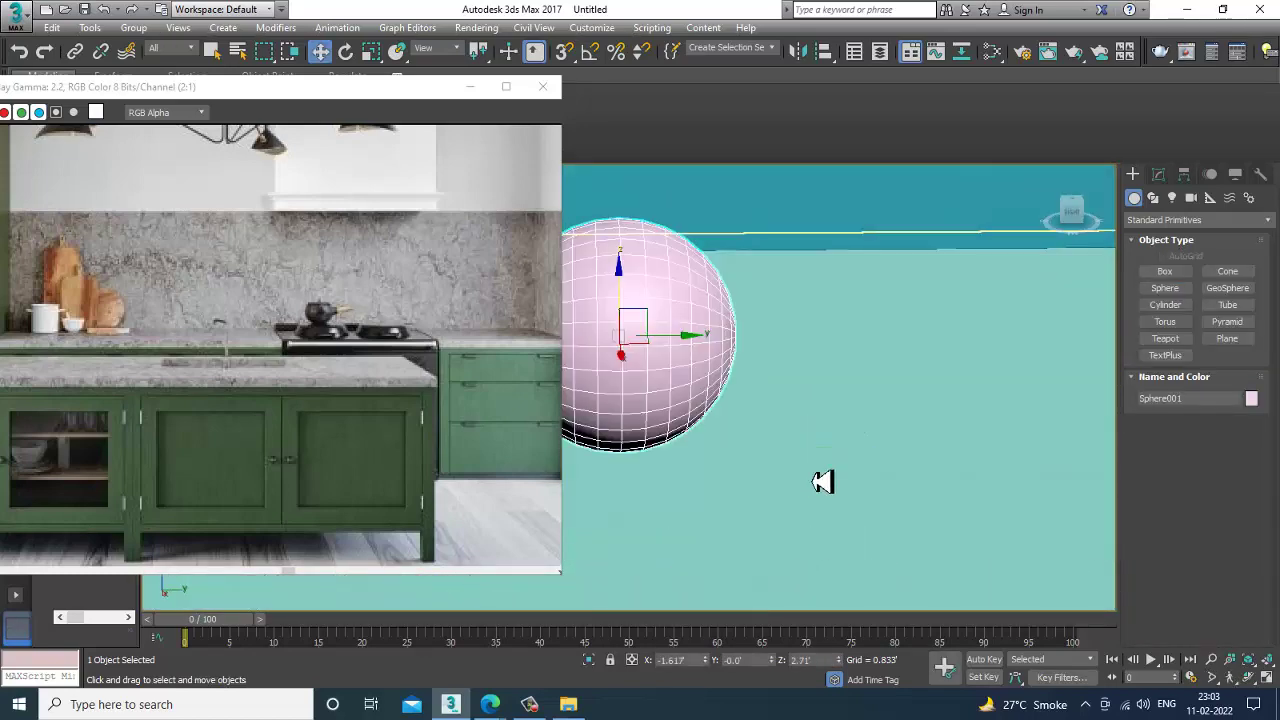
{"action": "middle_click_drag", "start_coordinate": [754, 431], "coordinate": [772, 393], "text": "alt"}
{"action": "right_click", "coordinate": [748, 318]}
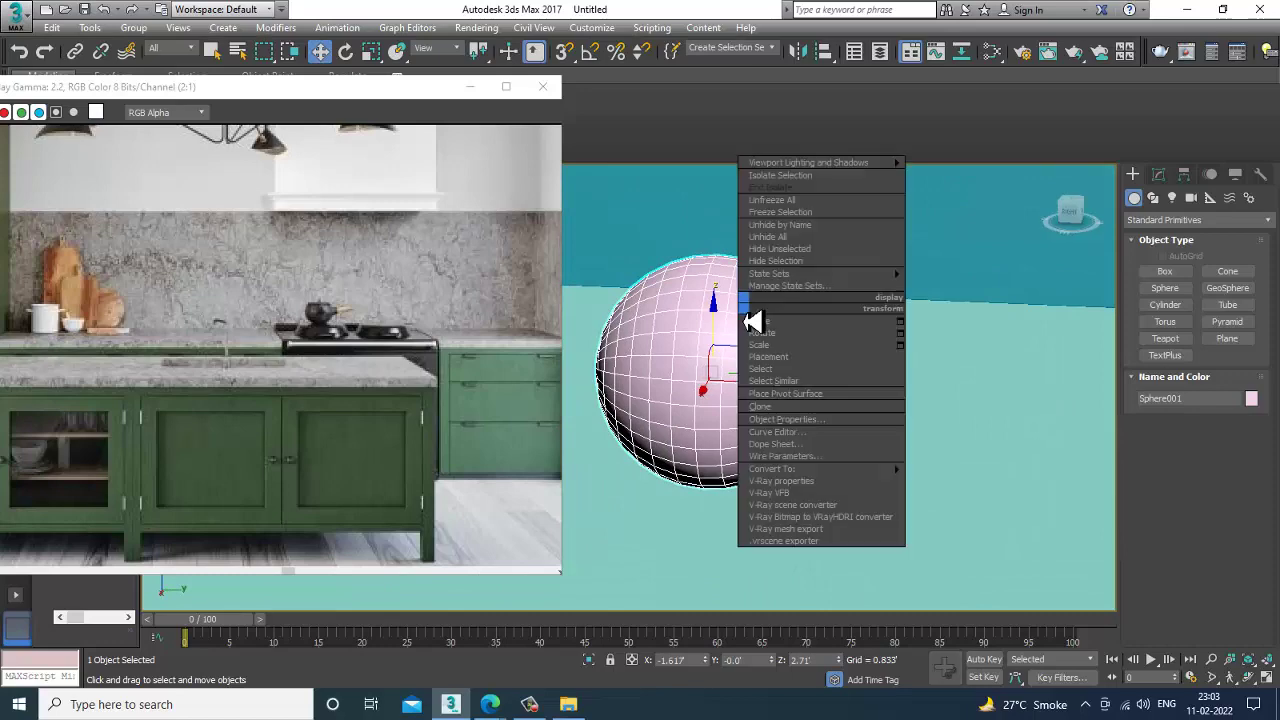
{"action": "mouse_move", "coordinate": [815, 470]}
{"action": "left_click", "coordinate": [908, 481]}
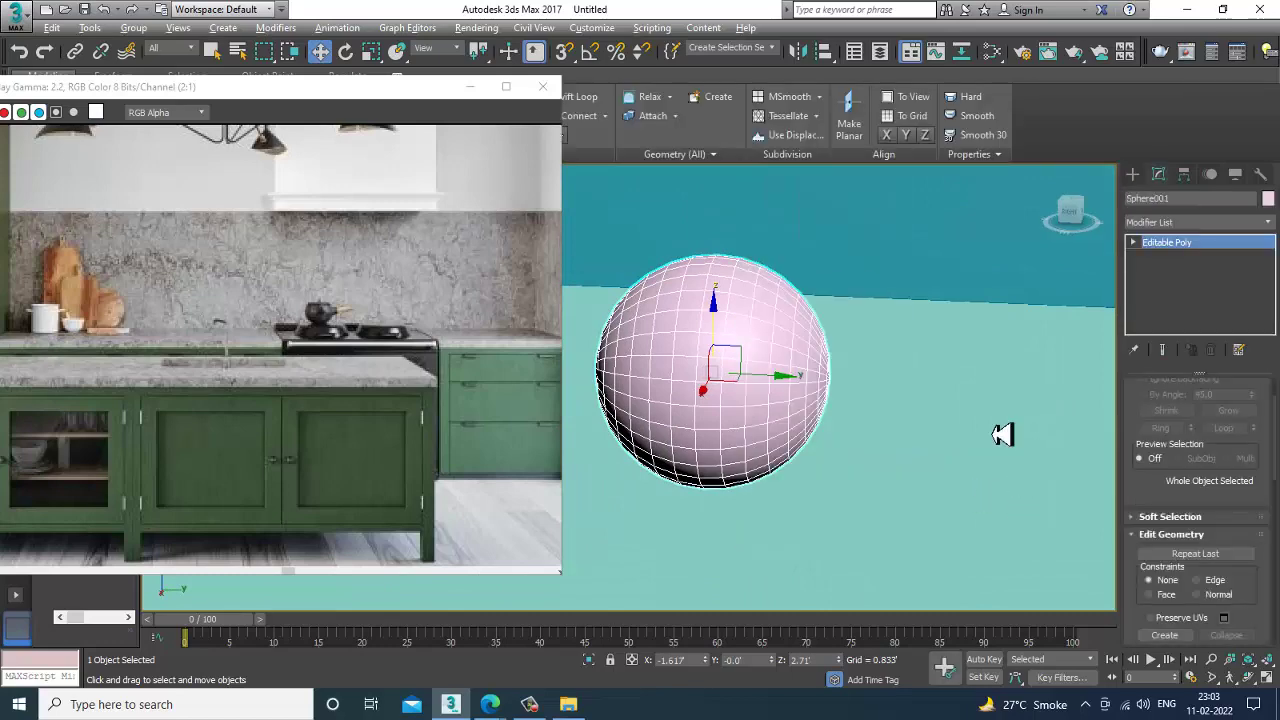
Delete the negative-Y half of the sphere's polygons in the Left view, leaving a half-sphere.
{"action": "key", "text": "alt+w"}
{"action": "right_click", "coordinate": [608, 557]}
{"action": "key", "text": "alt+w"}
{"action": "key", "text": "z"}
{"action": "middle_click_drag", "start_coordinate": [682, 492], "coordinate": [785, 473]}
{"action": "scroll", "coordinate": [785, 473], "scroll_direction": "down", "scroll_amount": 2}
{"action": "key", "text": "4"}
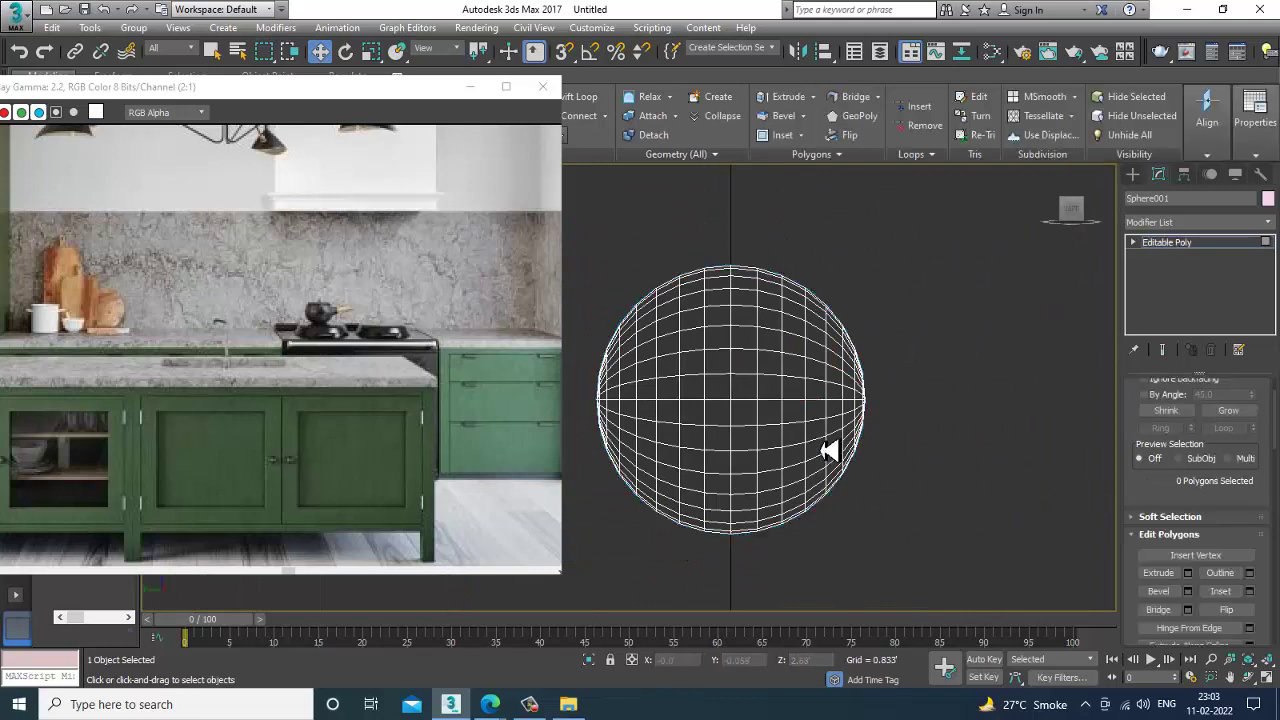
{"action": "left_click_drag", "start_coordinate": [1050, 710], "coordinate": [1029, 643]}
{"action": "key", "text": "Delete"}
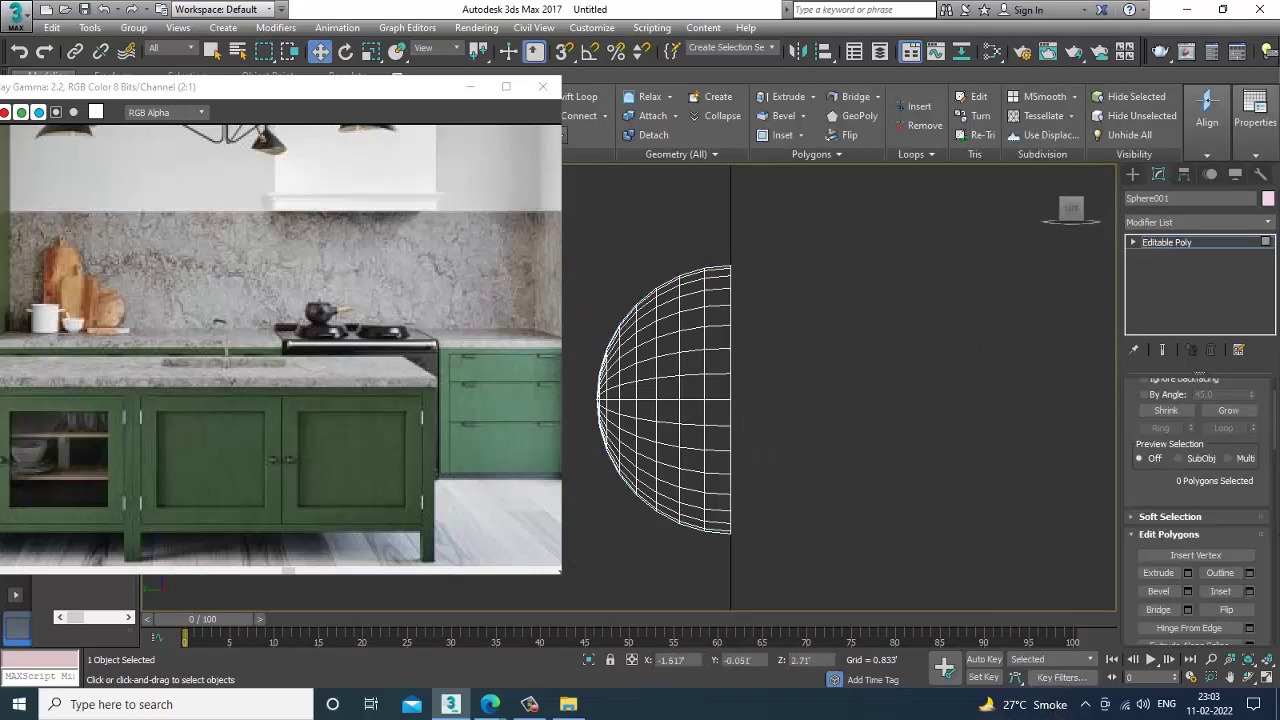
Extend the half-sphere's open border along Y to -0.055' and scale it down to form a tapered neck.
{"action": "left_click", "coordinate": [1133, 242]}
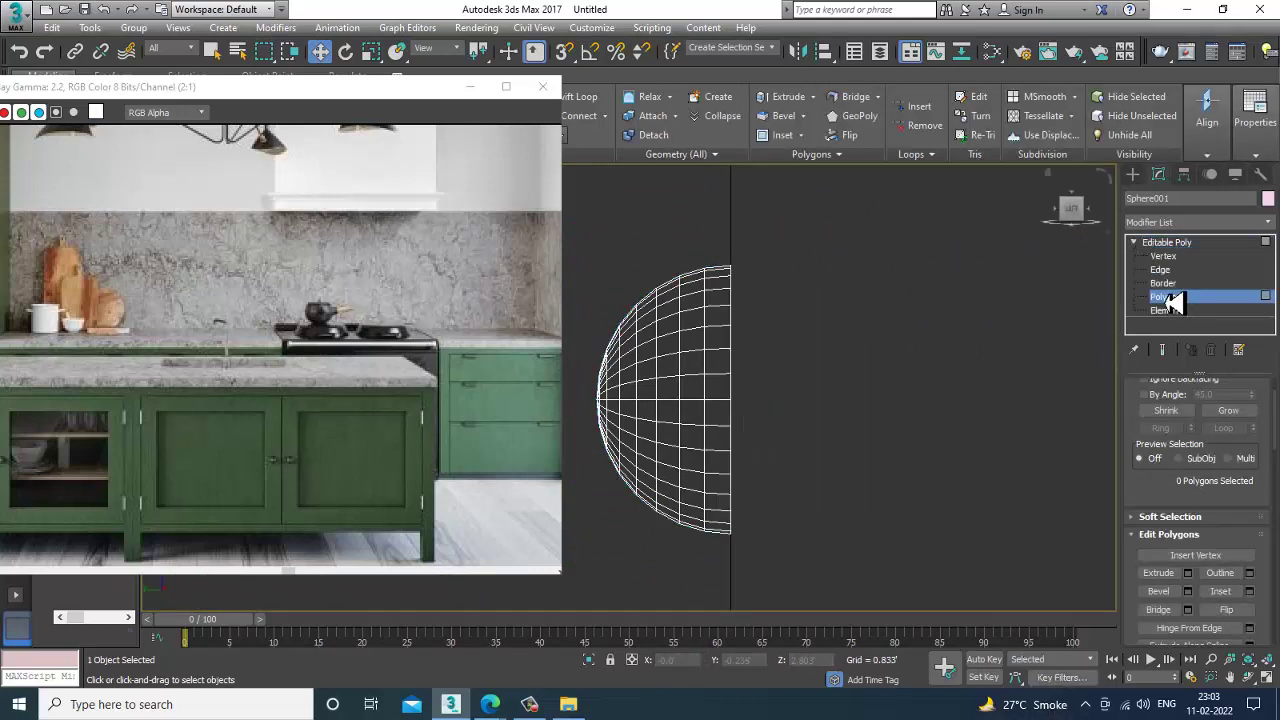
{"action": "key", "text": "3"}
{"action": "left_click", "coordinate": [738, 431]}
{"action": "key", "text": "e"}
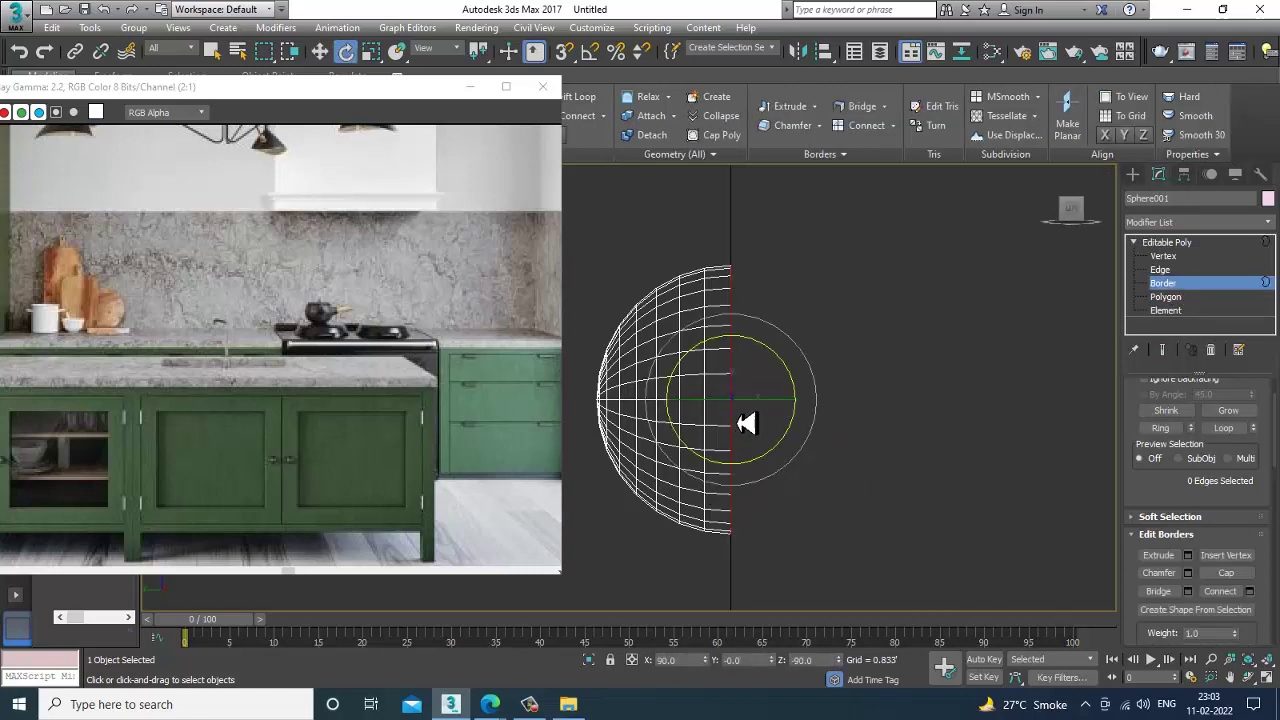
{"action": "key", "text": "w"}
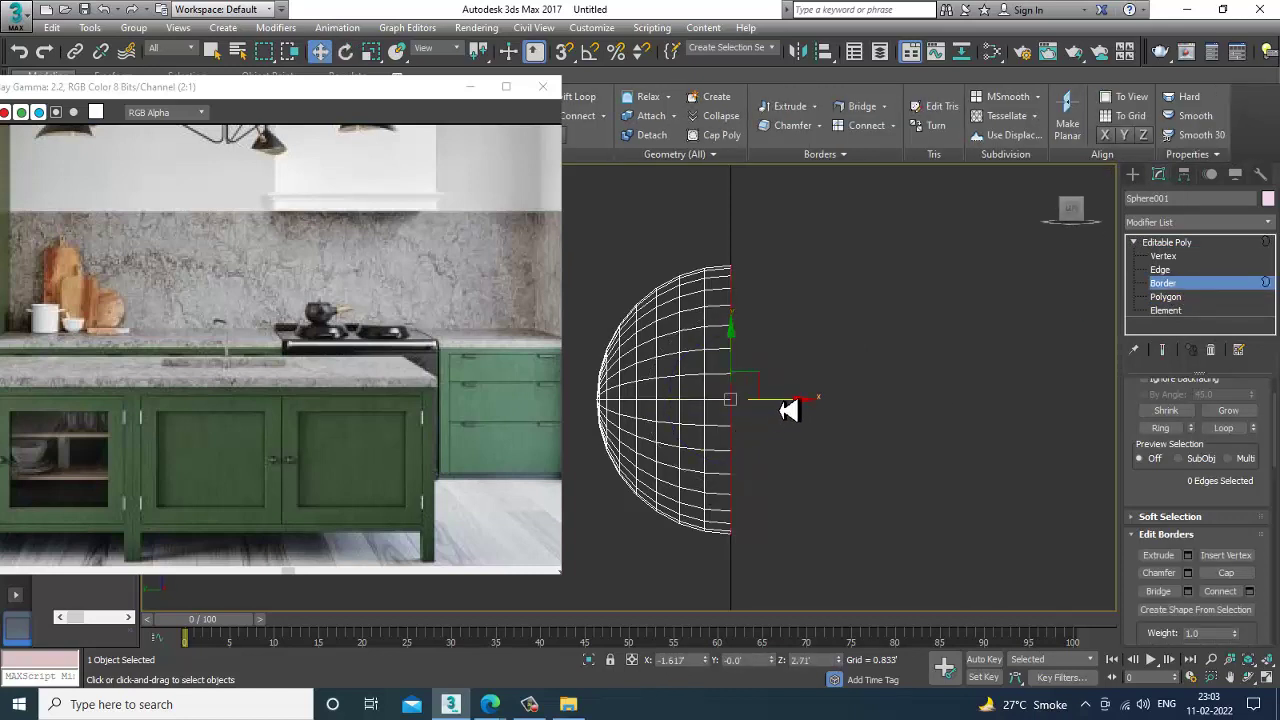
{"action": "left_click_drag", "start_coordinate": [790, 410], "coordinate": [908, 537], "text": "shift"}
{"action": "key", "text": "r"}
{"action": "key", "text": "w"}
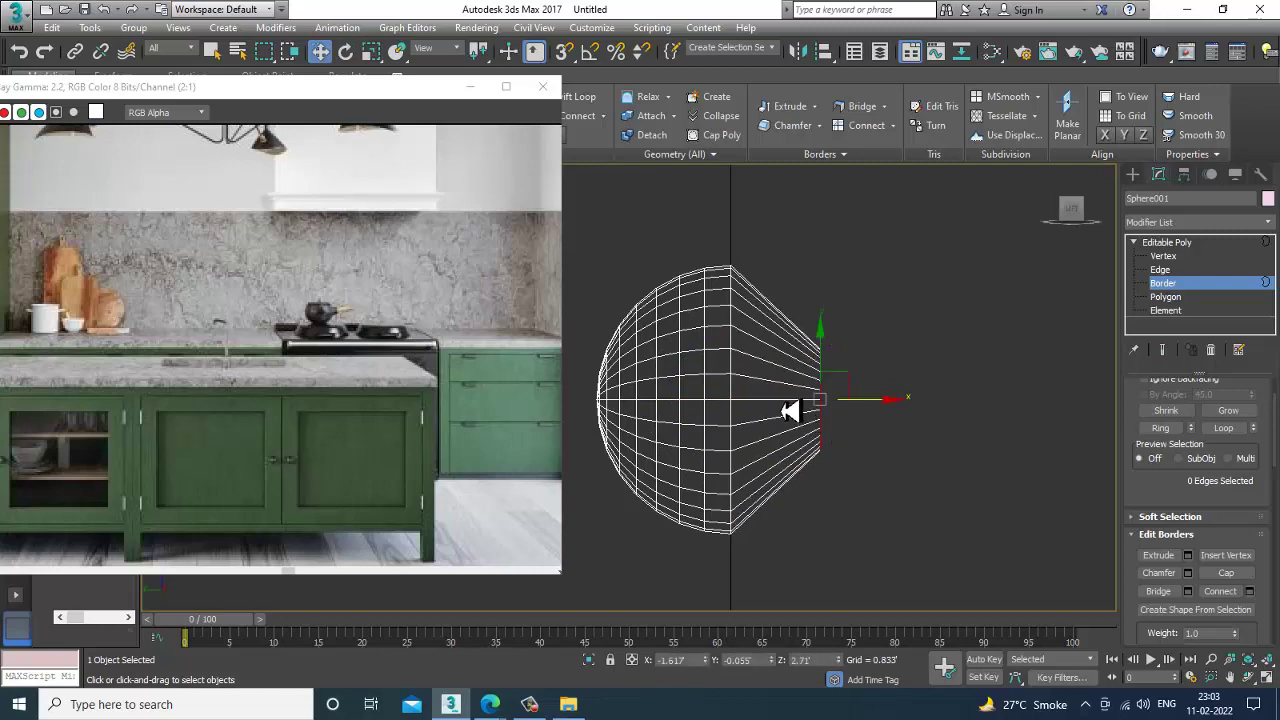
Cap the open border at the knob's narrow end and leave sub-object editing.
{"action": "right_click", "coordinate": [781, 405]}
{"action": "left_click", "coordinate": [738, 441]}
{"action": "left_click", "coordinate": [1214, 245]}
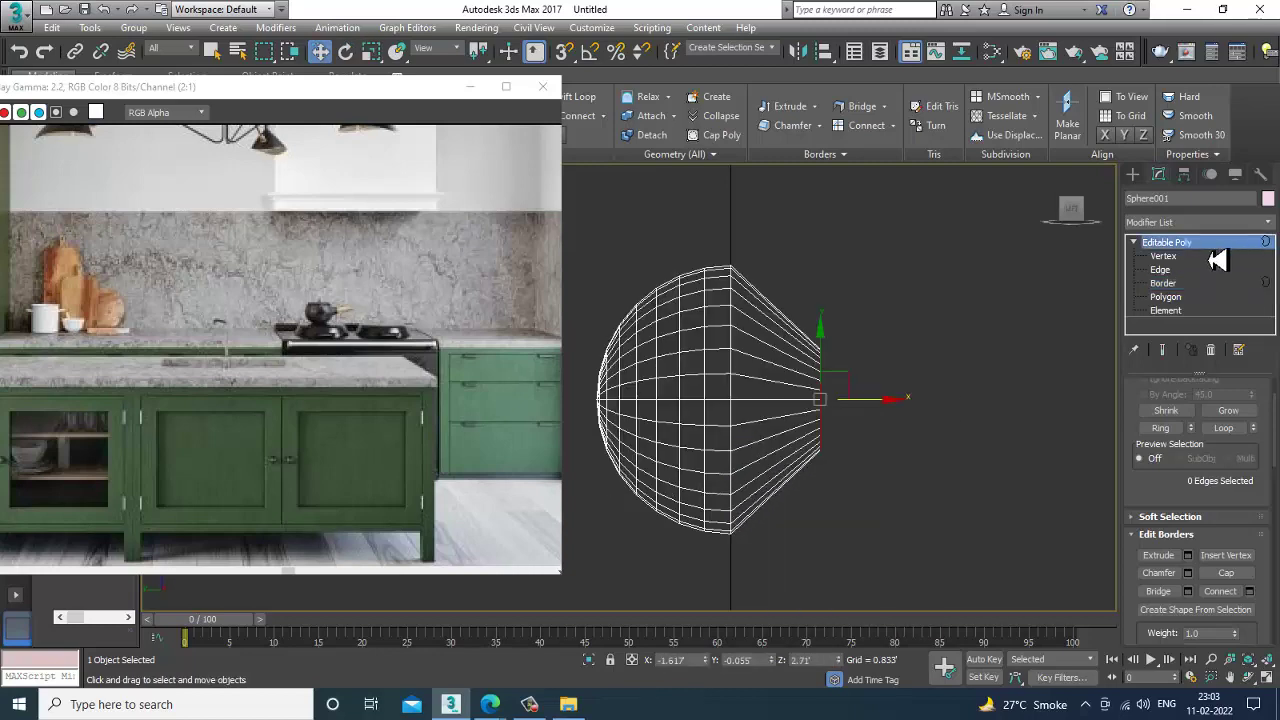
Lengthen the knob's neck by moving its end cap polygon outward along Y to -0.093'.
{"action": "key", "text": "alt+w"}
{"action": "middle_click_drag", "start_coordinate": [926, 504], "coordinate": [817, 514]}
{"action": "key", "text": "alt+w"}
{"action": "scroll", "coordinate": [889, 494], "scroll_direction": "down", "scroll_amount": 5}
{"action": "scroll", "coordinate": [834, 506], "scroll_direction": "down", "scroll_amount": 5}
{"action": "scroll", "coordinate": [813, 514], "scroll_direction": "up", "scroll_amount": 4}
{"action": "scroll", "coordinate": [817, 514], "scroll_direction": "up", "scroll_amount": 4}
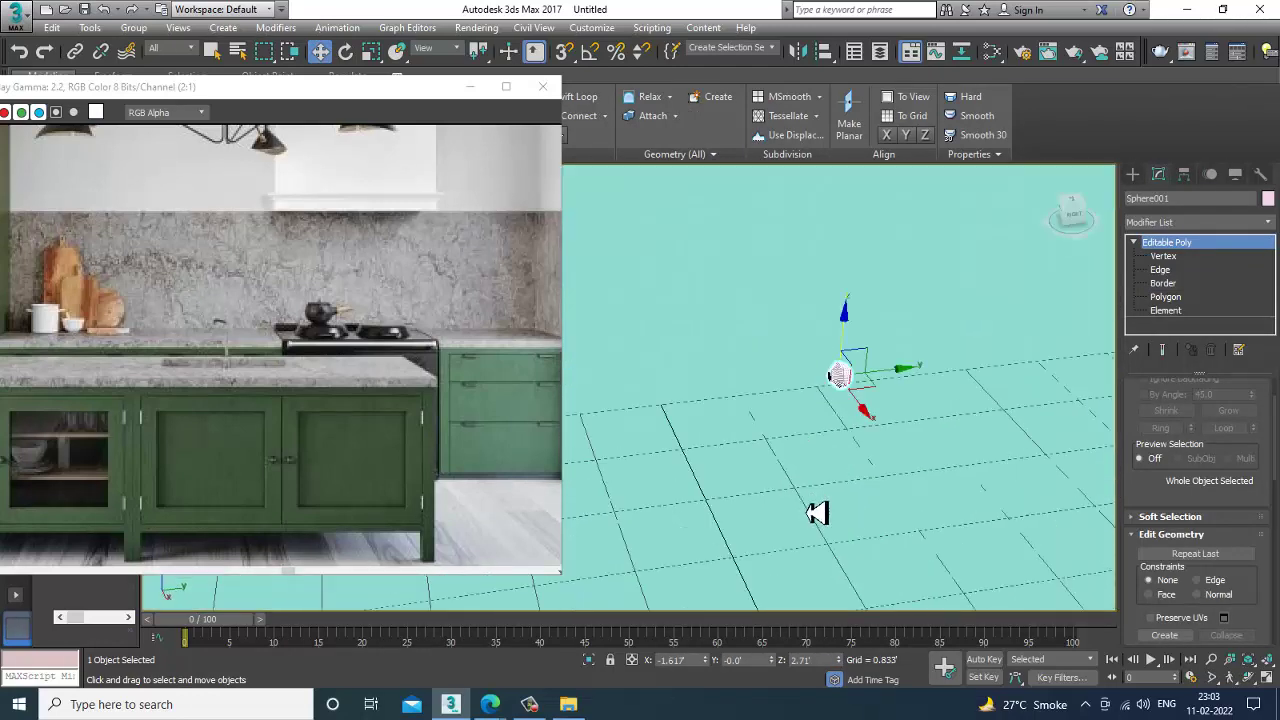
{"action": "scroll", "coordinate": [863, 534], "scroll_direction": "up", "scroll_amount": 3}
{"action": "middle_click_drag", "start_coordinate": [888, 415], "coordinate": [863, 473]}
{"action": "scroll", "coordinate": [863, 473], "scroll_direction": "up", "scroll_amount": 5}
{"action": "middle_click_drag", "start_coordinate": [765, 275], "coordinate": [866, 408]}
{"action": "scroll", "coordinate": [834, 388], "scroll_direction": "down", "scroll_amount": 4}
{"action": "scroll", "coordinate": [831, 406], "scroll_direction": "up", "scroll_amount": 5}
{"action": "scroll", "coordinate": [831, 406], "scroll_direction": "down", "scroll_amount": 5}
{"action": "scroll", "coordinate": [820, 401], "scroll_direction": "up", "scroll_amount": 5}
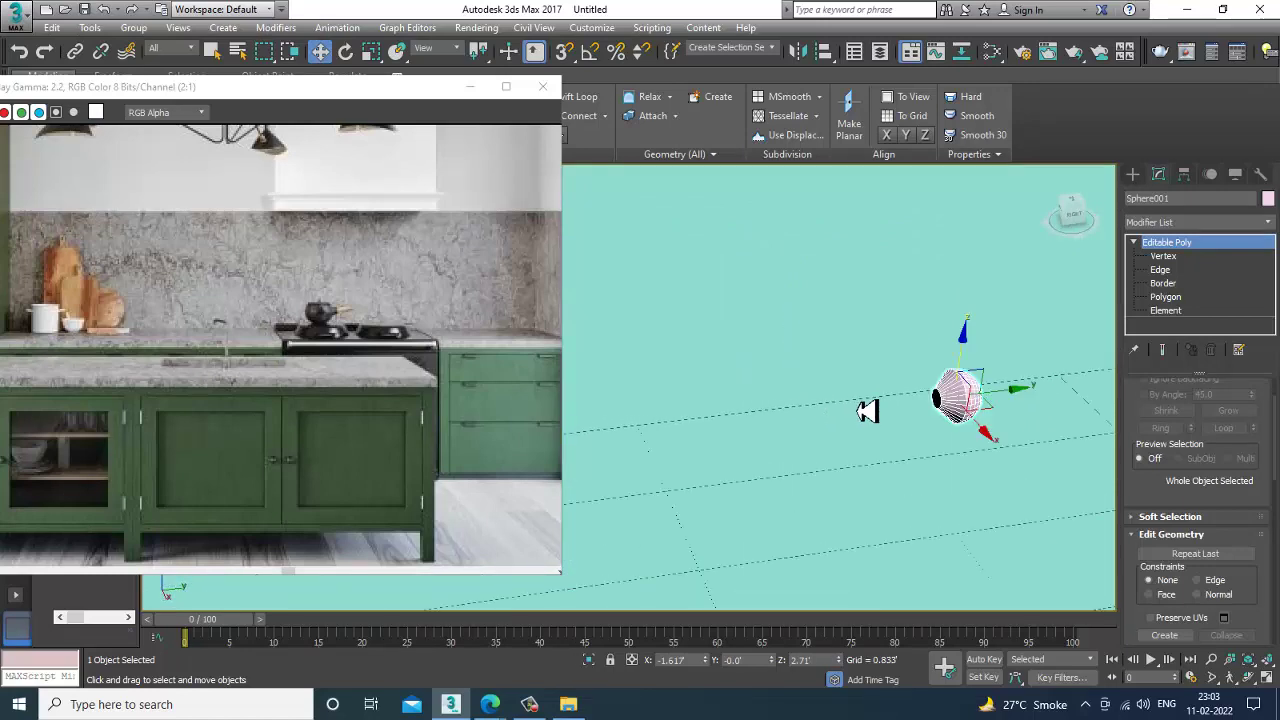
{"action": "key", "text": "4"}
{"action": "left_click", "coordinate": [940, 404]}
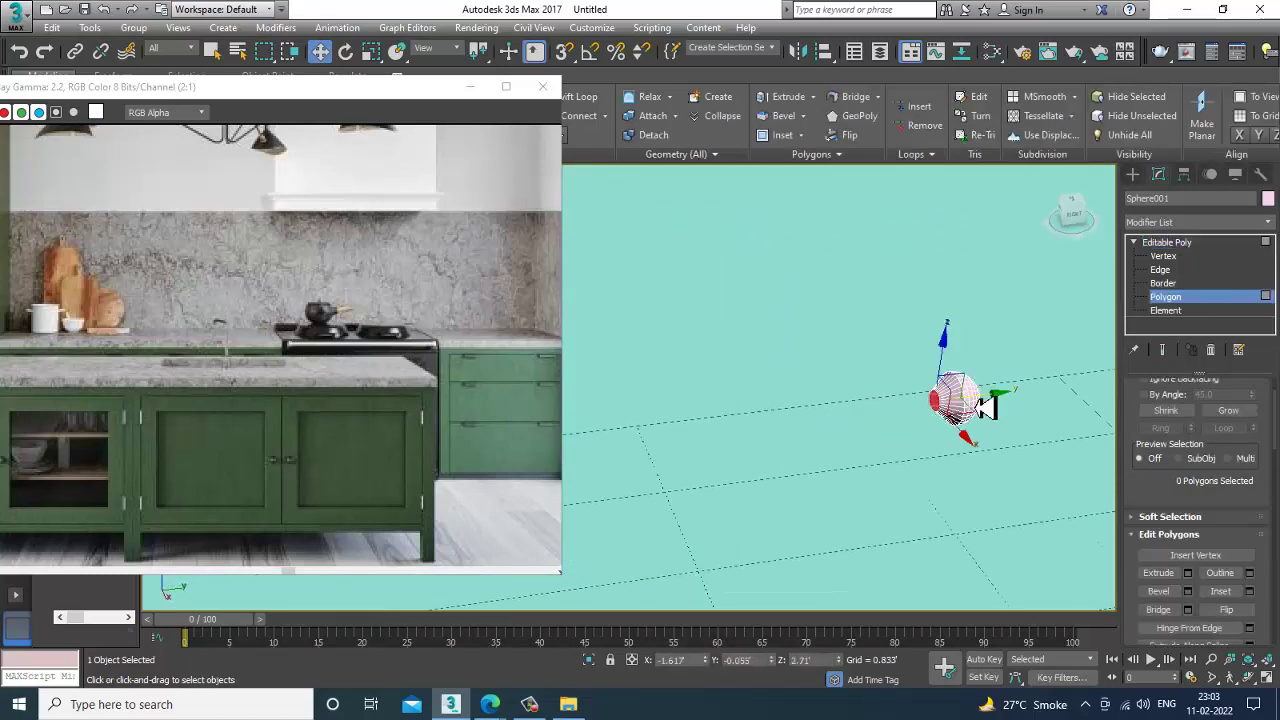
{"action": "left_click_drag", "start_coordinate": [977, 405], "coordinate": [978, 407]}
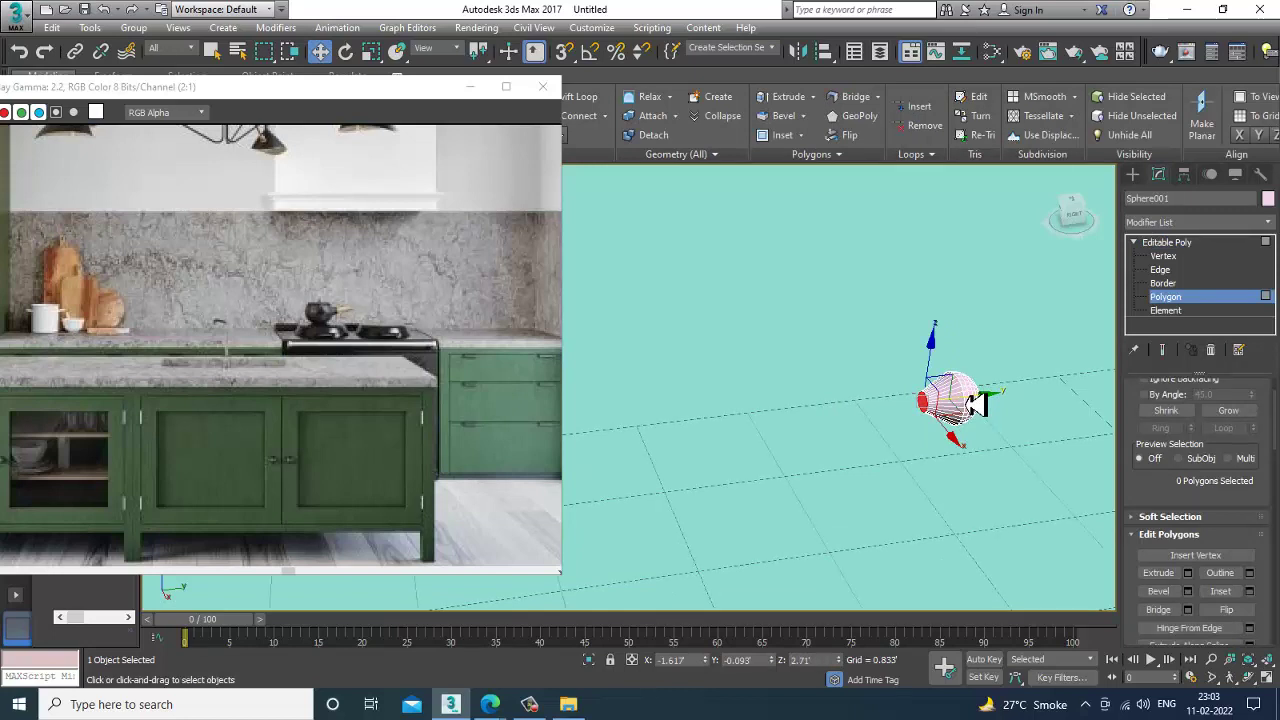
{"action": "left_click", "coordinate": [1164, 244]}
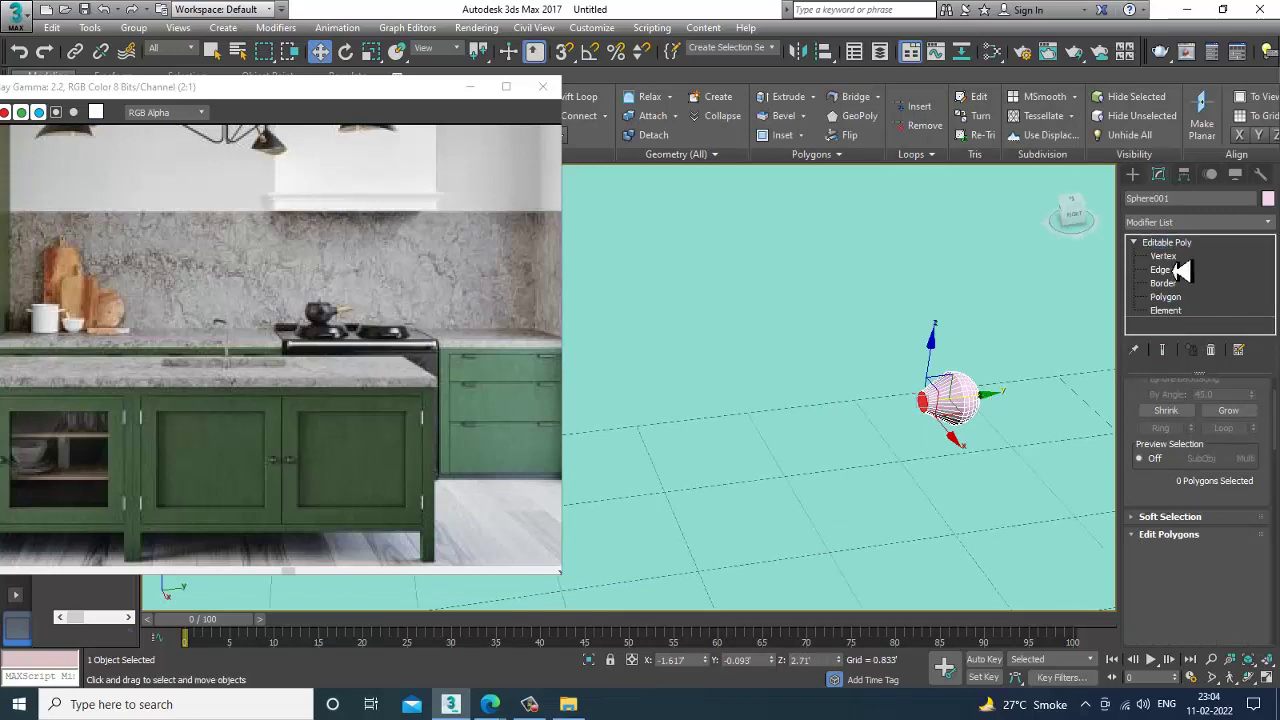
Mirror the knob about the Y axis without cloning it.
{"action": "left_click", "coordinate": [797, 52]}
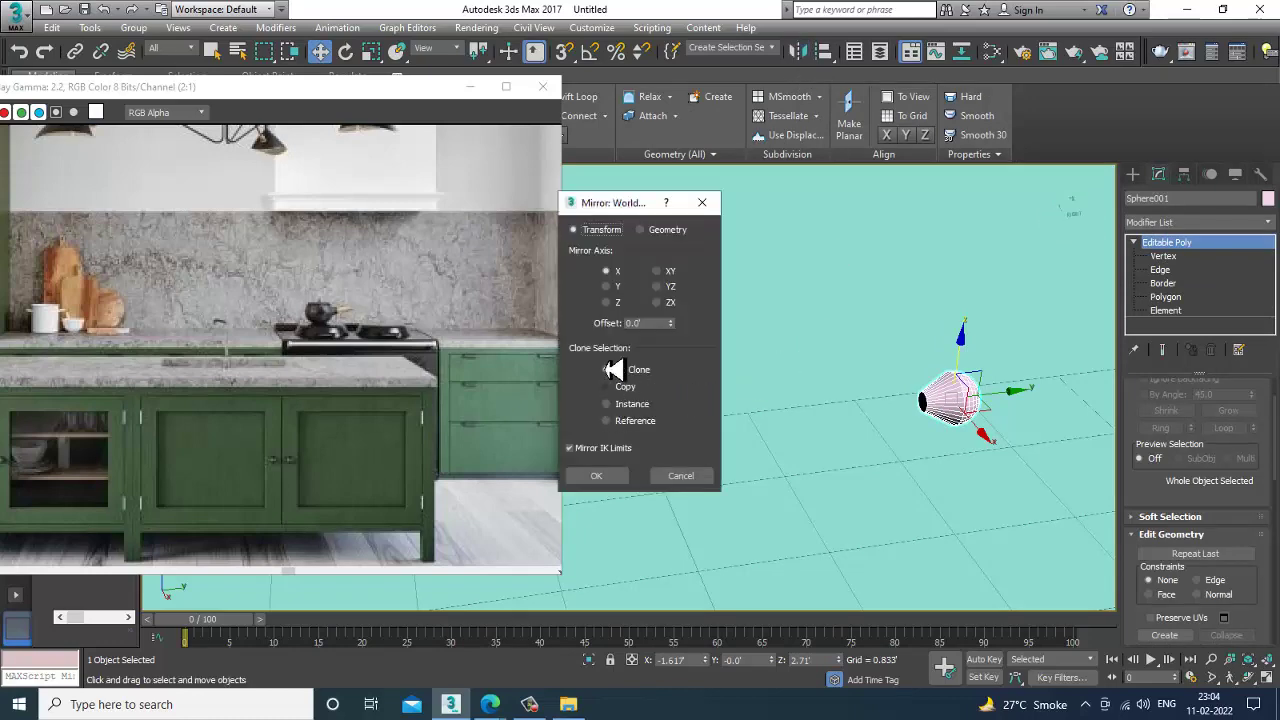
{"action": "left_click", "coordinate": [607, 288]}
{"action": "left_click", "coordinate": [594, 480]}
Move the knob along Y to 8.817' so it sits on the front of the leftmost cabinet door.
{"action": "scroll", "coordinate": [1038, 468], "scroll_direction": "down", "scroll_amount": 5}
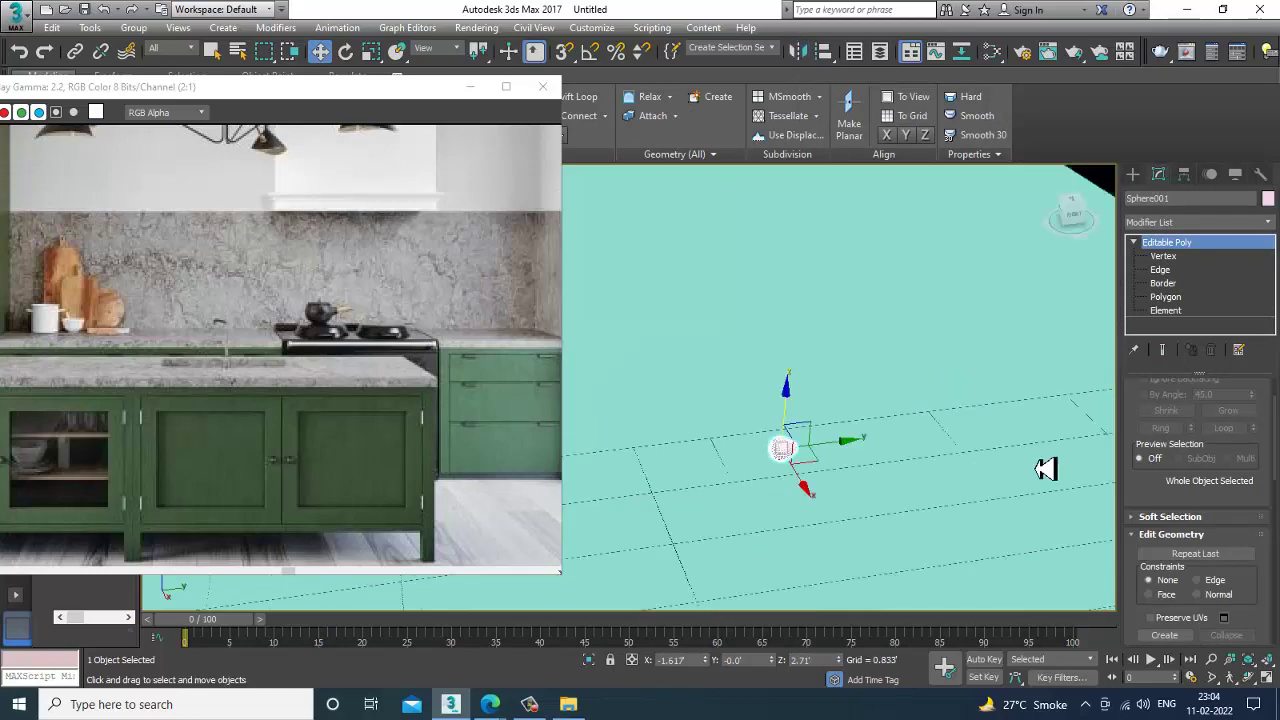
{"action": "scroll", "coordinate": [910, 460], "scroll_direction": "down", "scroll_amount": 4}
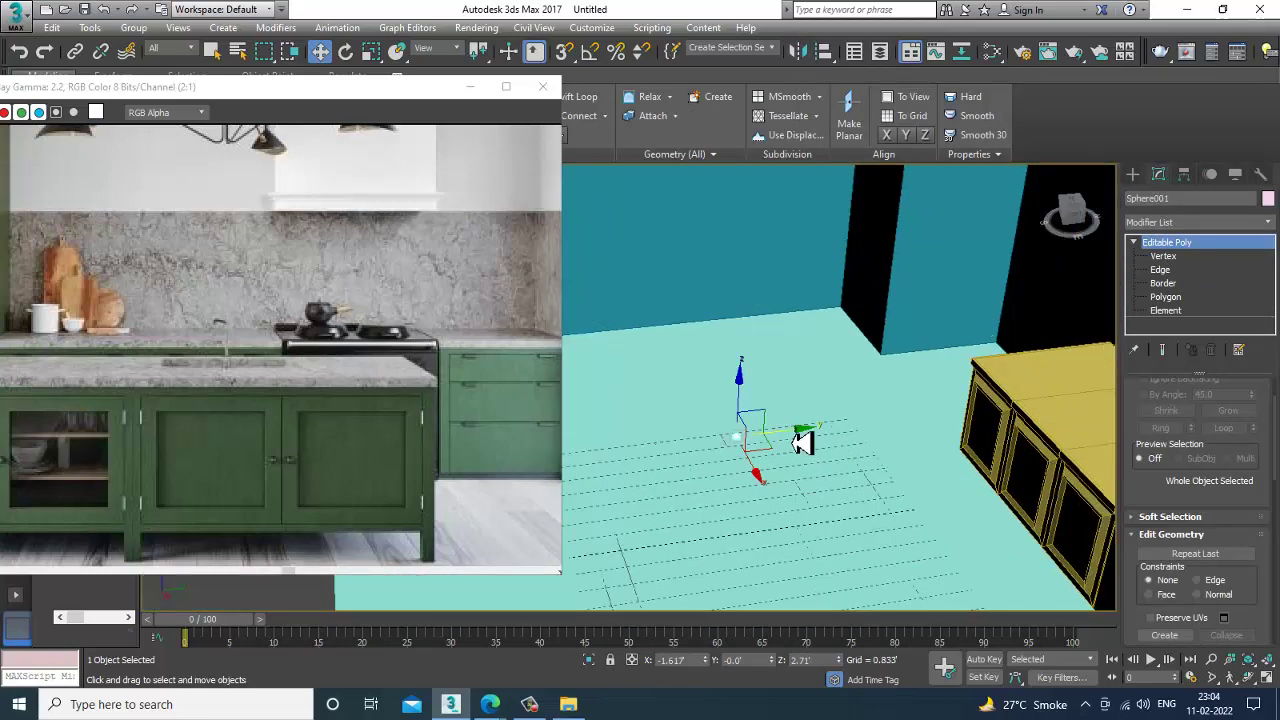
{"action": "left_click_drag", "start_coordinate": [803, 443], "coordinate": [1043, 455]}
{"action": "key", "text": "z"}
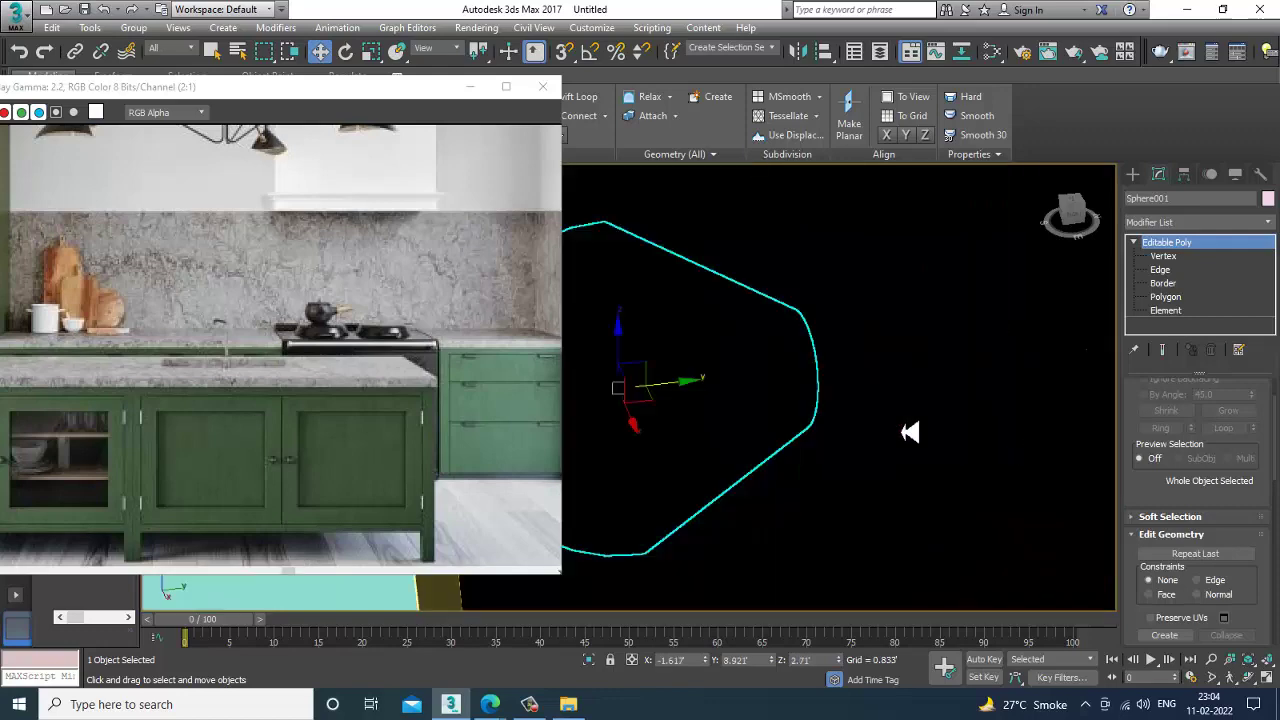
{"action": "middle_click_drag", "start_coordinate": [911, 431], "coordinate": [570, 375], "text": "alt"}
{"action": "scroll", "coordinate": [786, 449], "scroll_direction": "down", "scroll_amount": 5}
{"action": "left_click_drag", "start_coordinate": [583, 367], "coordinate": [645, 388]}
{"action": "scroll", "coordinate": [788, 431], "scroll_direction": "down", "scroll_amount": 4}
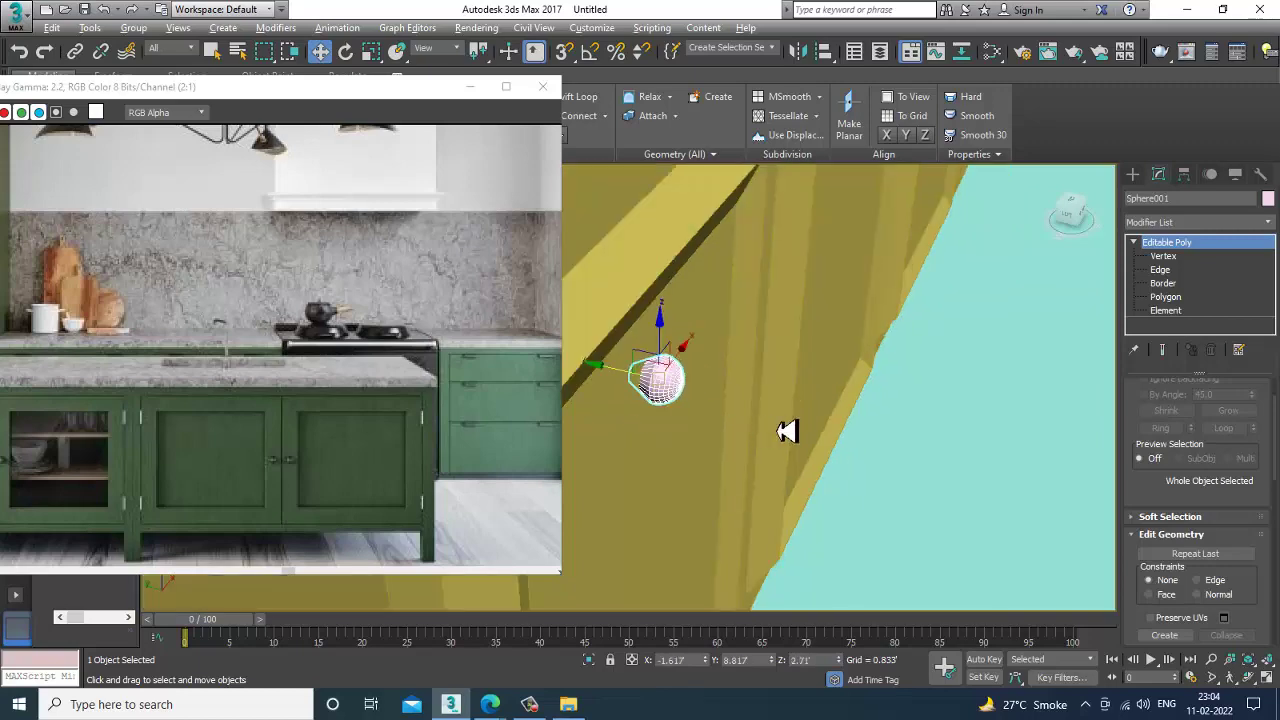
{"action": "middle_click_drag", "start_coordinate": [788, 431], "coordinate": [819, 410], "text": "alt"}
{"action": "scroll", "coordinate": [911, 403], "scroll_direction": "down", "scroll_amount": 6}
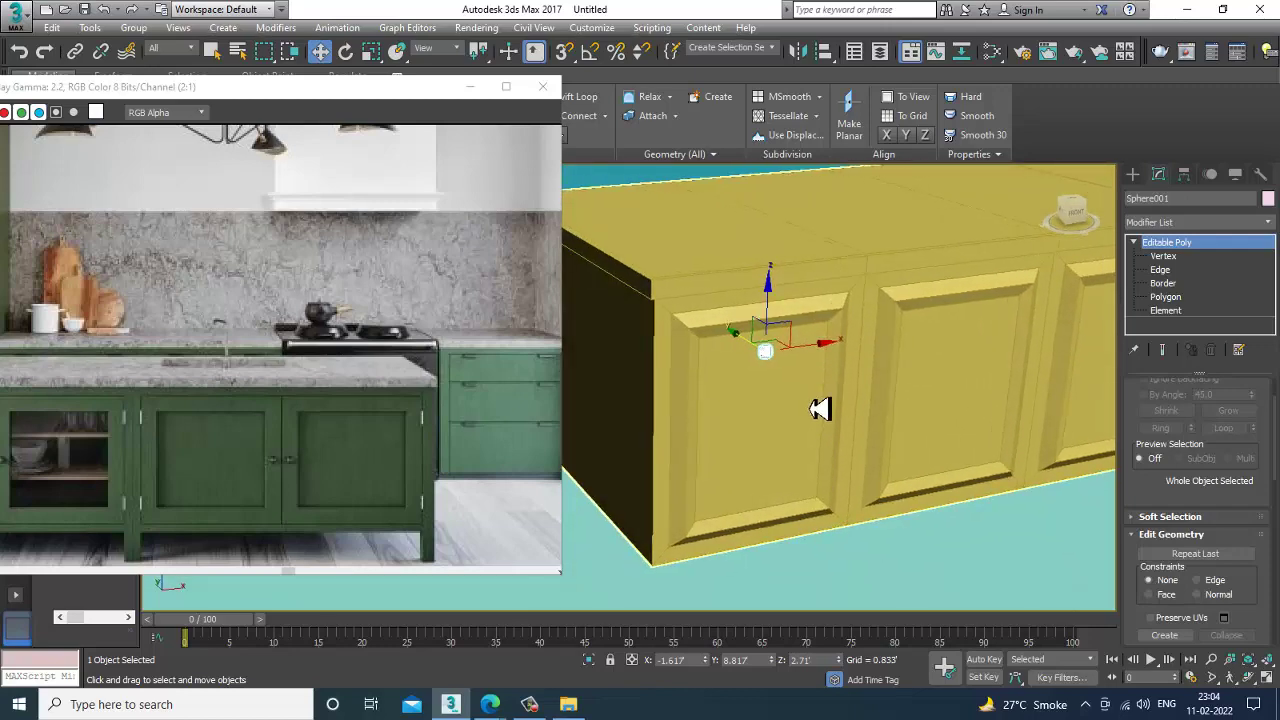
Select the leftmost door's raised molding edge loop on the cabinet and move it back along Y to 8.875'.
{"action": "left_click", "coordinate": [1172, 297]}
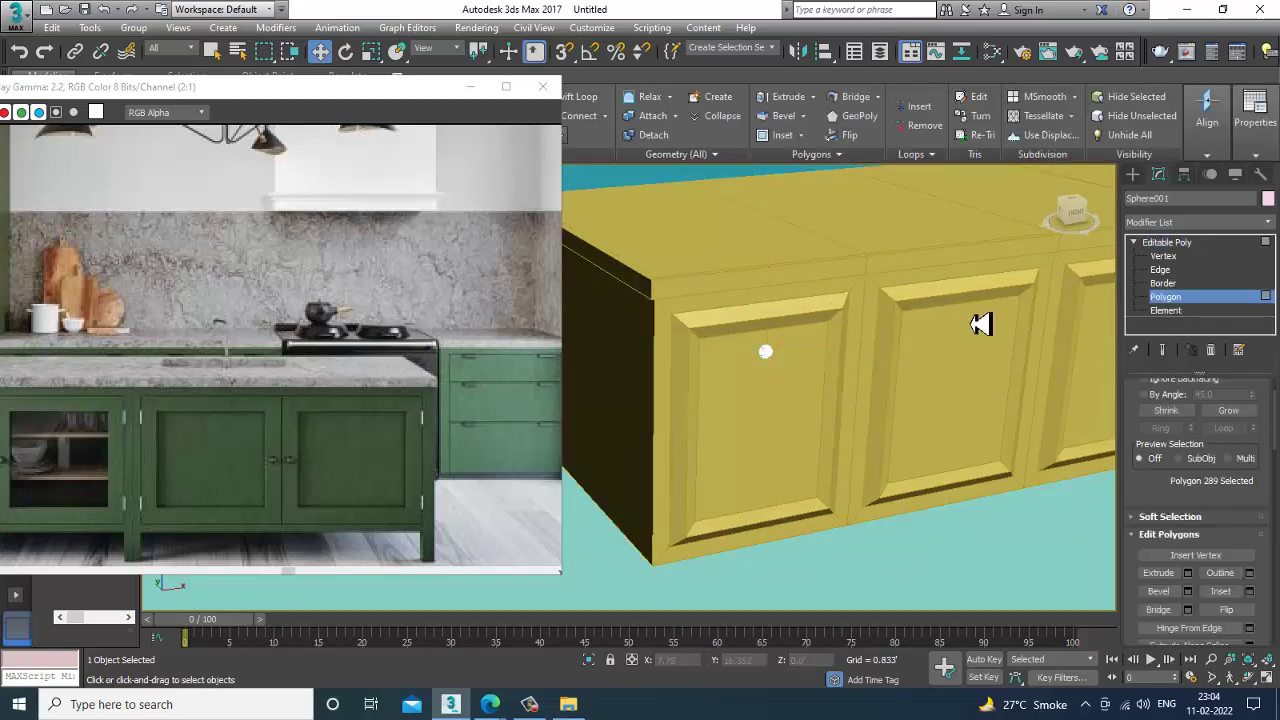
{"action": "left_click", "coordinate": [1207, 248]}
{"action": "middle_click_drag", "start_coordinate": [1020, 320], "coordinate": [814, 354], "text": "alt"}
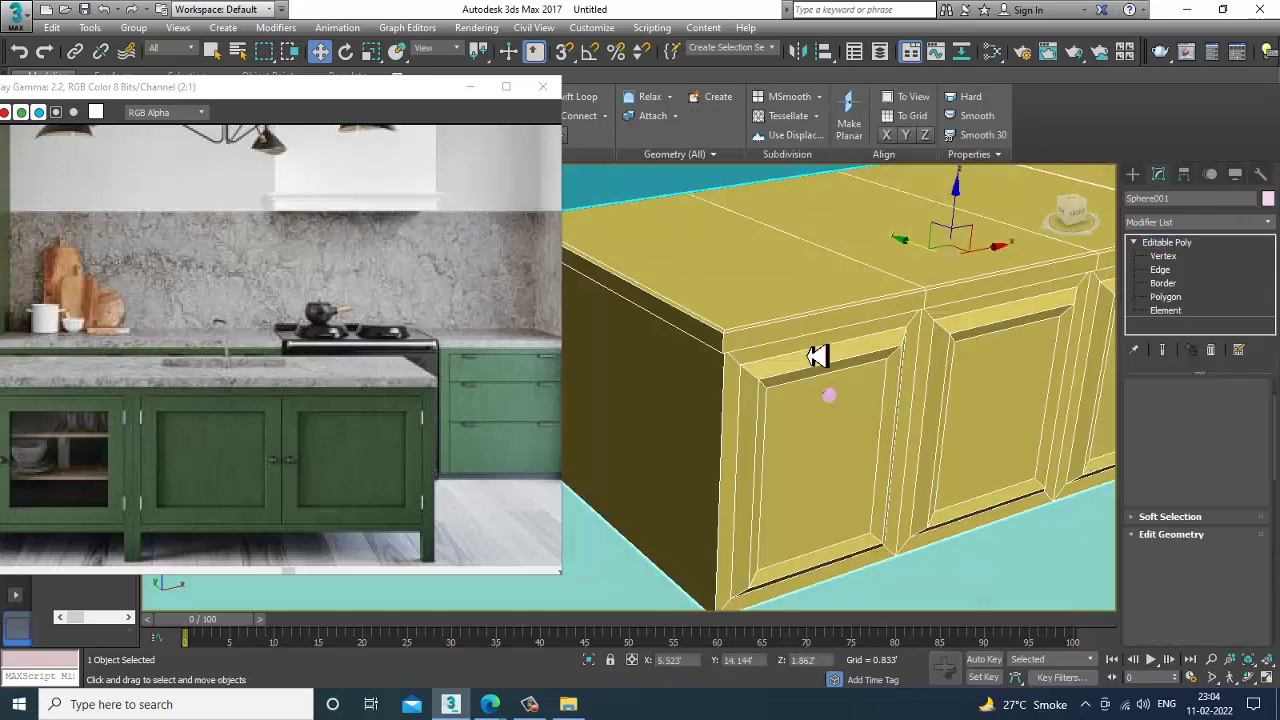
{"action": "left_click", "coordinate": [1168, 298]}
{"action": "scroll", "coordinate": [814, 374], "scroll_direction": "up", "scroll_amount": 3}
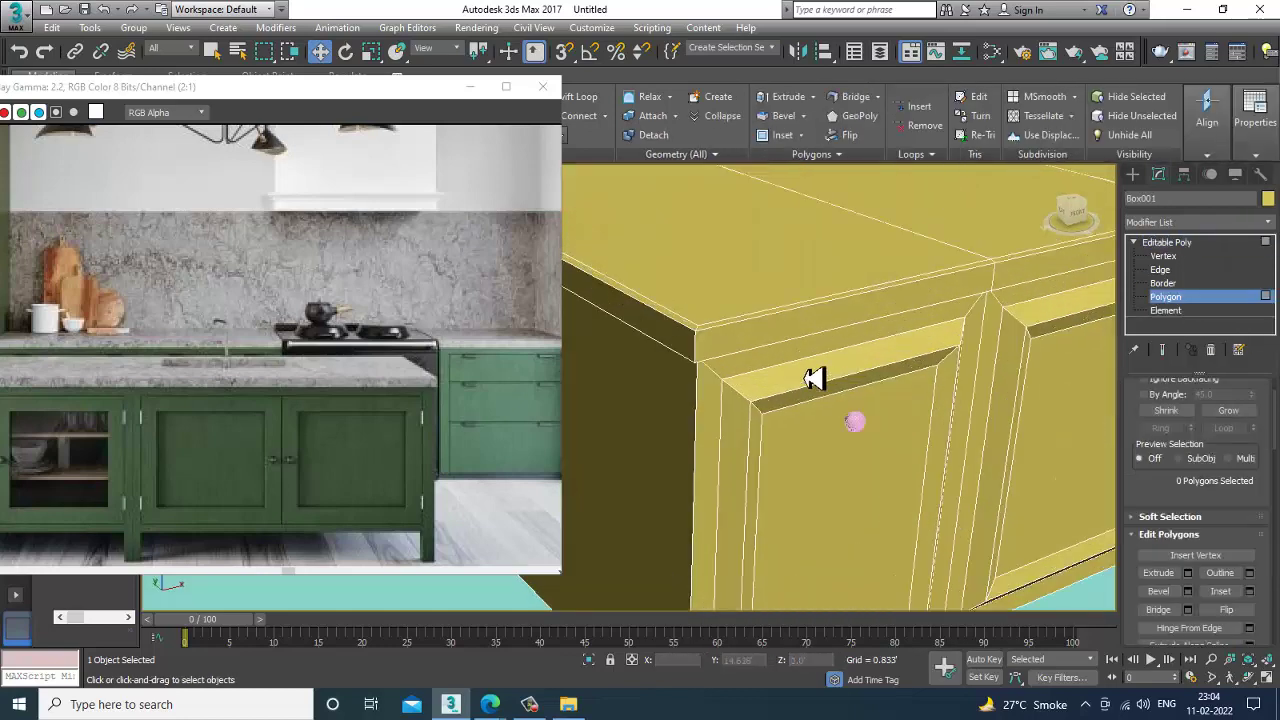
{"action": "left_click", "coordinate": [814, 374]}
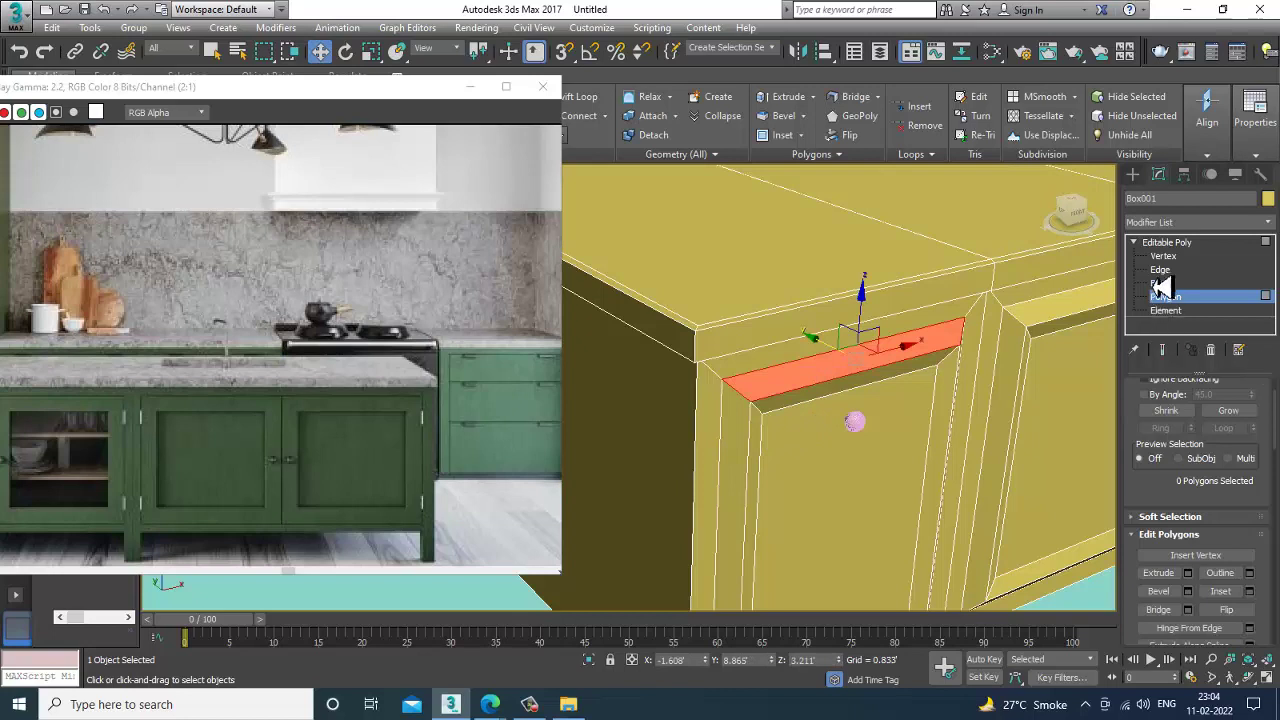
{"action": "left_click", "coordinate": [1160, 270]}
{"action": "double_click", "coordinate": [797, 399]}
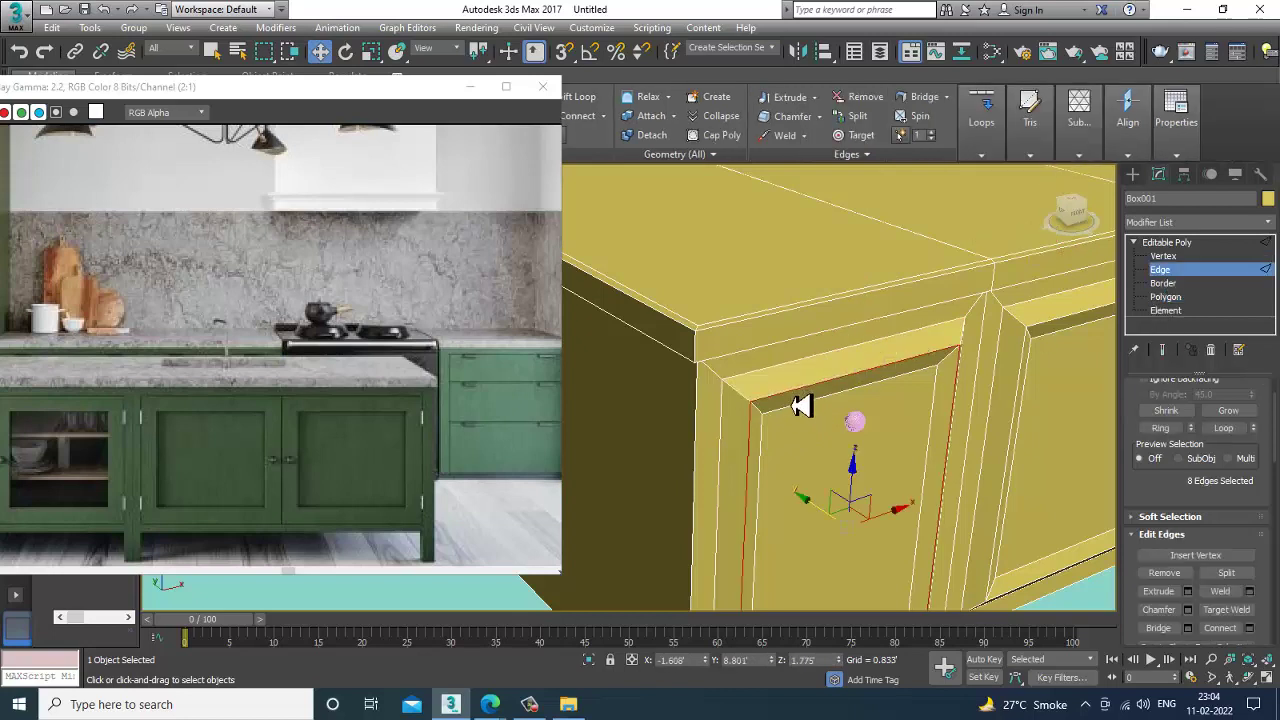
{"action": "middle_click_drag", "start_coordinate": [852, 490], "coordinate": [859, 485], "text": "alt"}
{"action": "left_click_drag", "start_coordinate": [829, 518], "coordinate": [817, 514]}
{"action": "middle_click_drag", "start_coordinate": [826, 509], "coordinate": [832, 429], "text": "alt"}
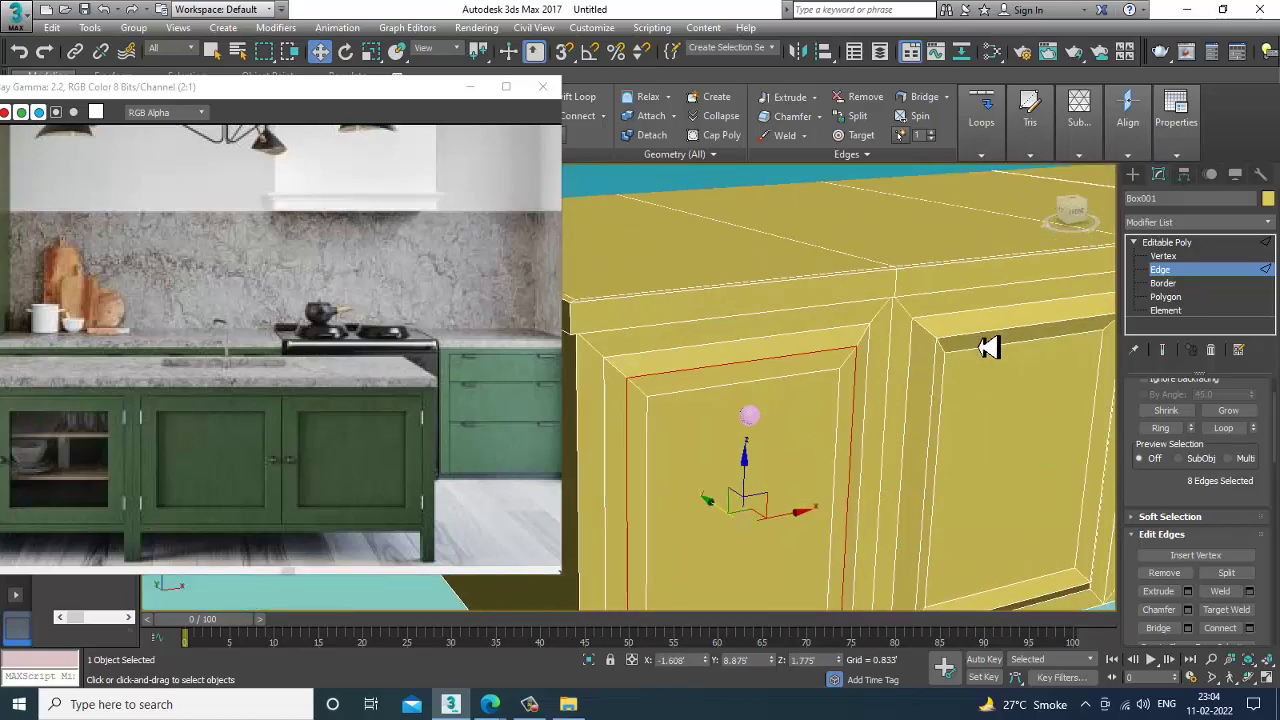
Move the matching molding edge loops of the other two doors back along Y, the third door's loop to 8.863'.
{"action": "double_click", "coordinate": [980, 341]}
{"action": "middle_click_drag", "start_coordinate": [1008, 388], "coordinate": [780, 504], "text": "alt"}
{"action": "double_click", "coordinate": [1024, 336]}
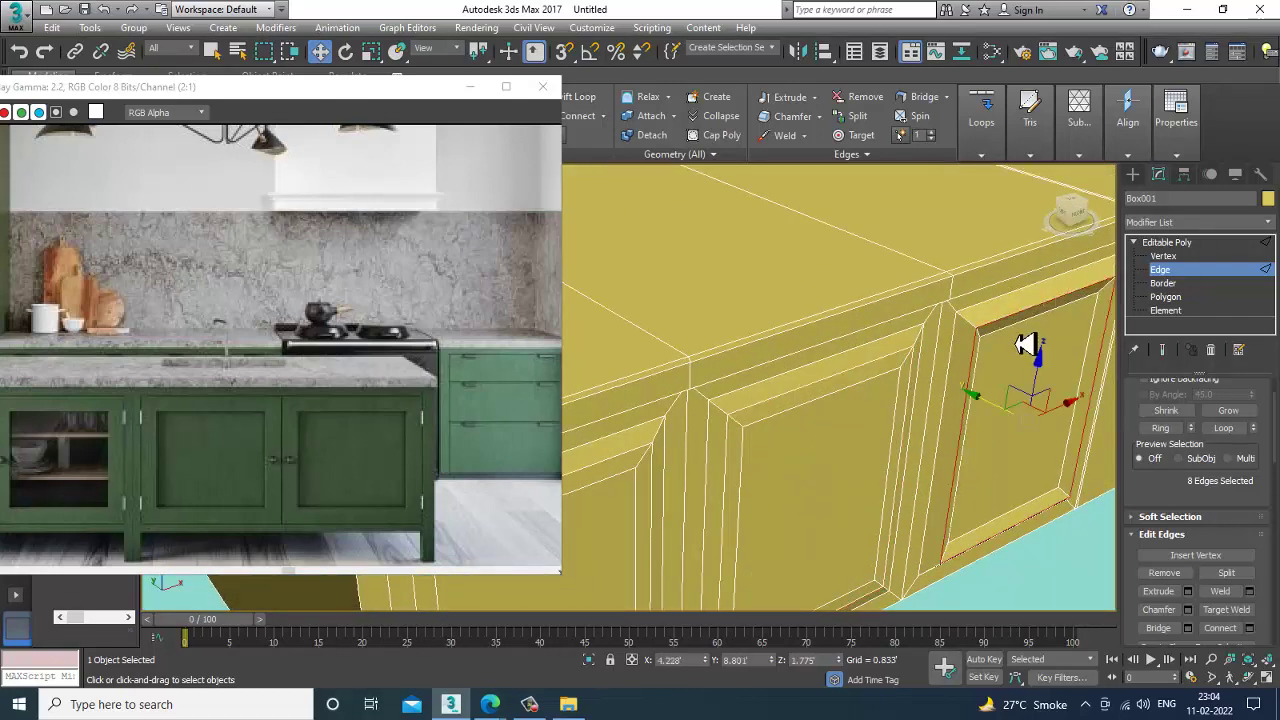
{"action": "left_click_drag", "start_coordinate": [994, 412], "coordinate": [992, 411]}
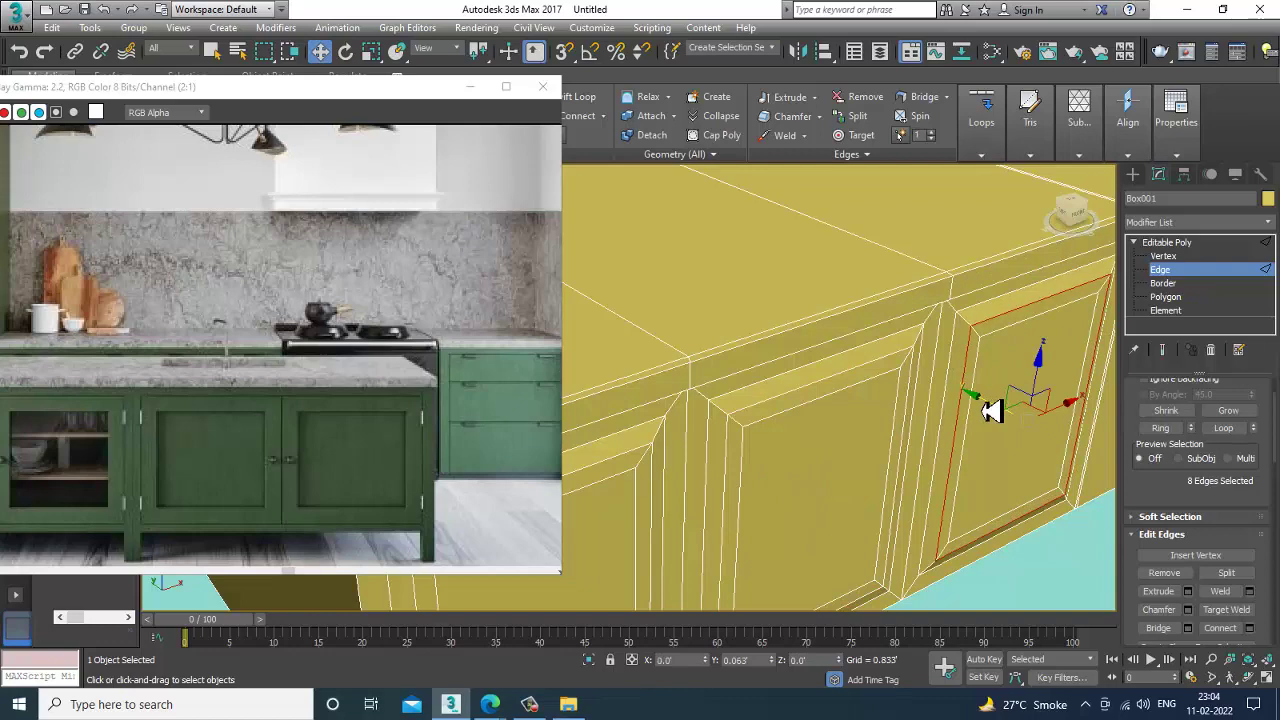
{"action": "scroll", "coordinate": [993, 411], "scroll_direction": "down", "scroll_amount": 5}
{"action": "mouse_move", "coordinate": [990, 409]}
{"action": "middle_mouse_down", "text": "alt"}
{"action": "mouse_move", "coordinate": [977, 397]}
{"action": "mouse_move", "coordinate": [997, 403]}
{"action": "middle_mouse_up", "text": "alt"}
{"action": "scroll", "coordinate": [1004, 405], "scroll_direction": "up", "scroll_amount": 3}
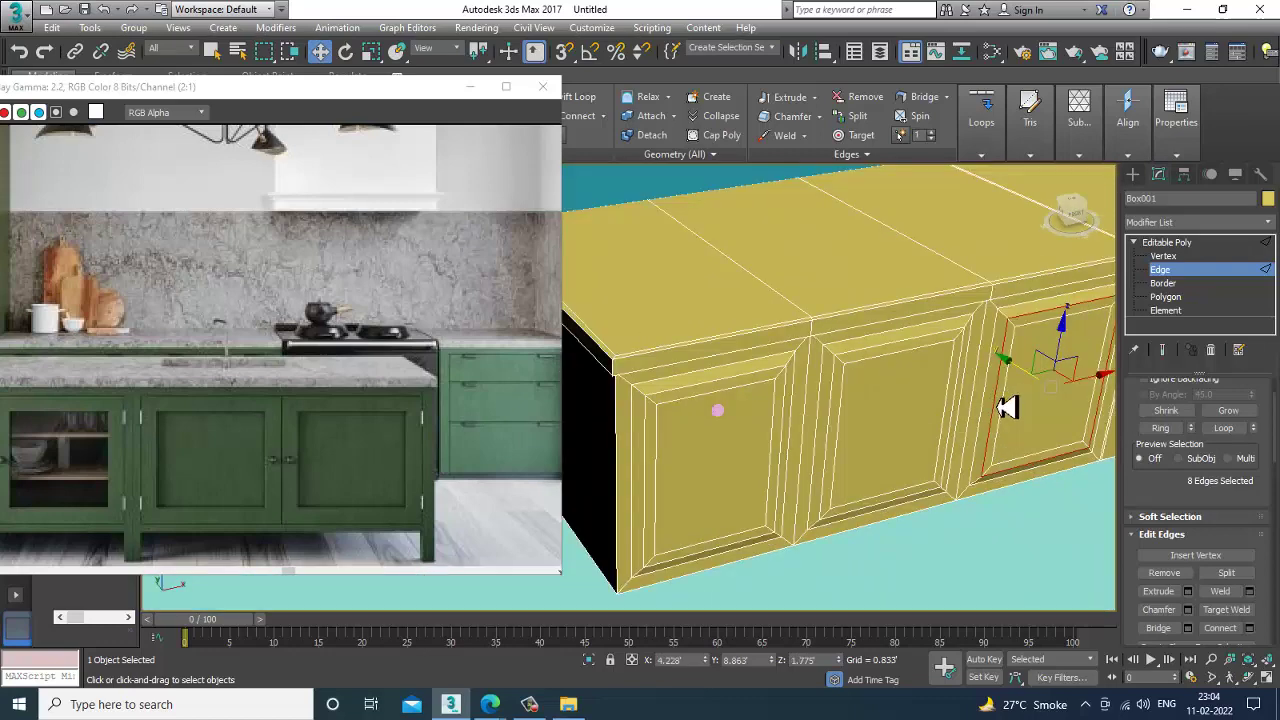
Extrude the three flat door panel polygons inward to recess them behind their moldings.
{"action": "key", "text": "4"}
{"action": "left_click", "coordinate": [737, 500]}
{"action": "left_click", "coordinate": [880, 467], "text": "ctrl"}
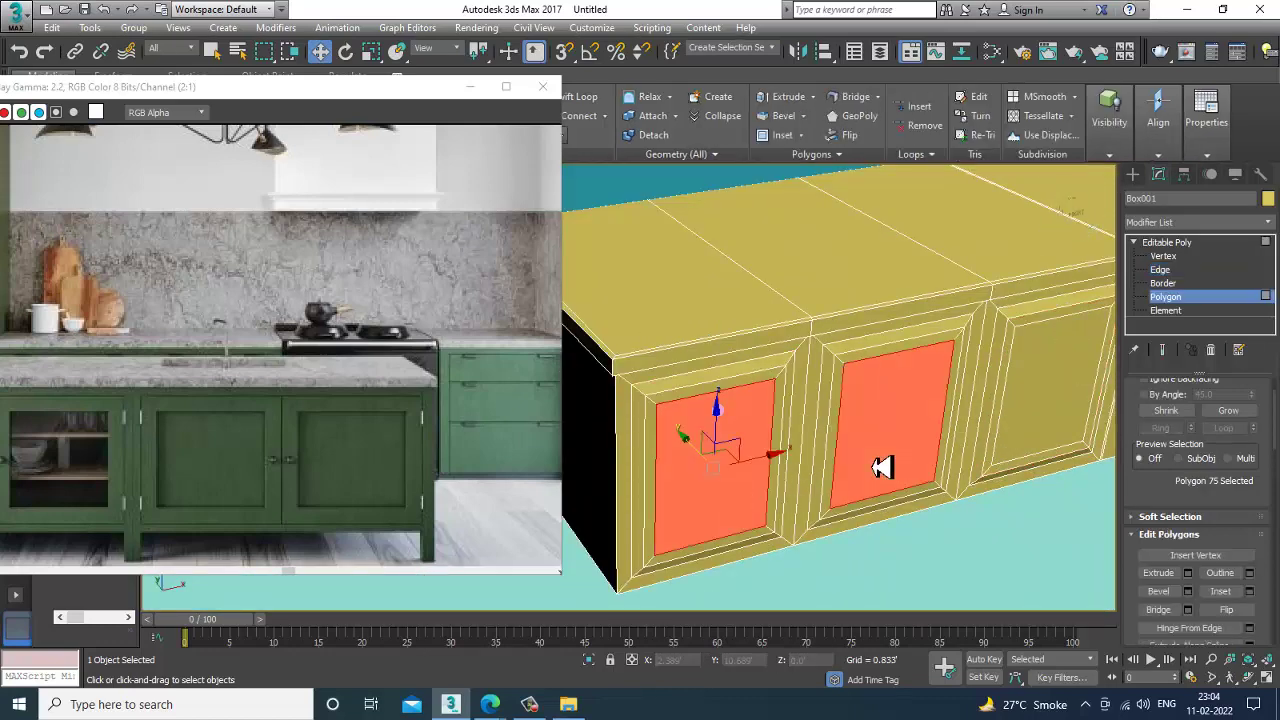
{"action": "left_click", "coordinate": [1189, 574]}
{"action": "mouse_move", "coordinate": [648, 440]}
{"action": "left_mouse_down"}
{"action": "mouse_move", "coordinate": [662, 453]}
{"action": "mouse_move", "coordinate": [645, 427]}
{"action": "left_mouse_up"}
{"action": "left_click", "coordinate": [638, 442]}
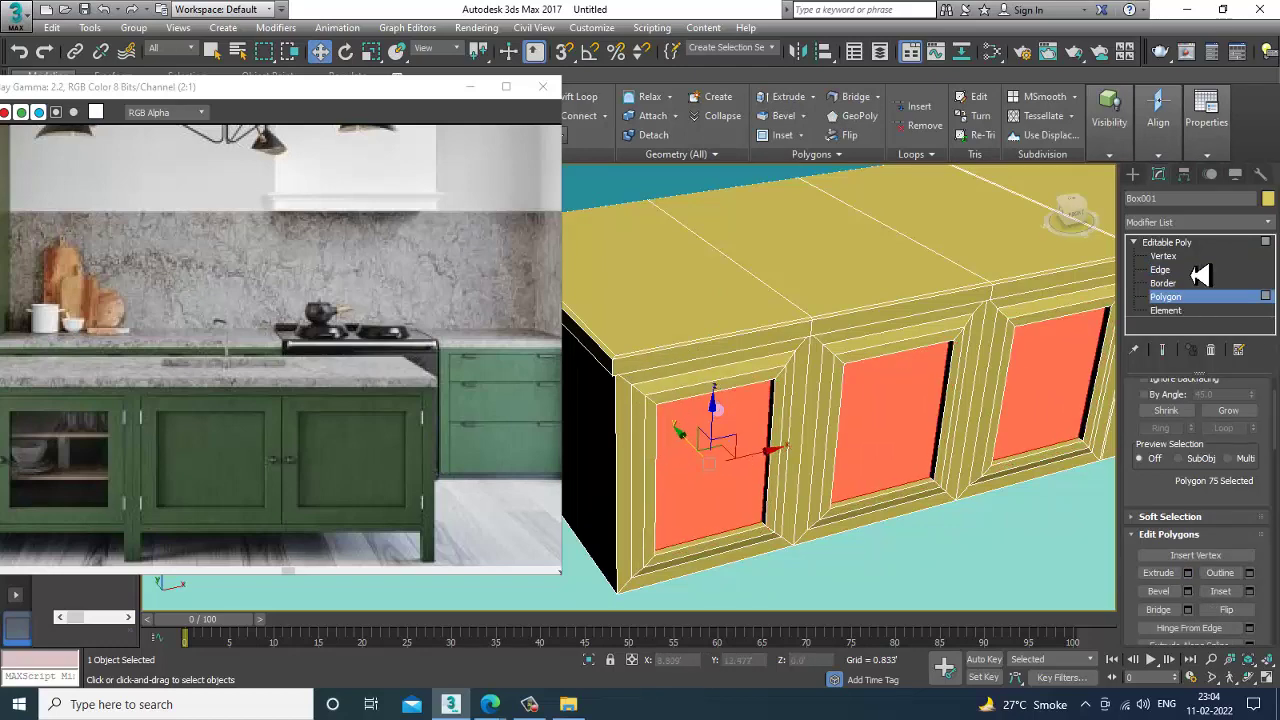
{"action": "left_click", "coordinate": [1185, 243]}
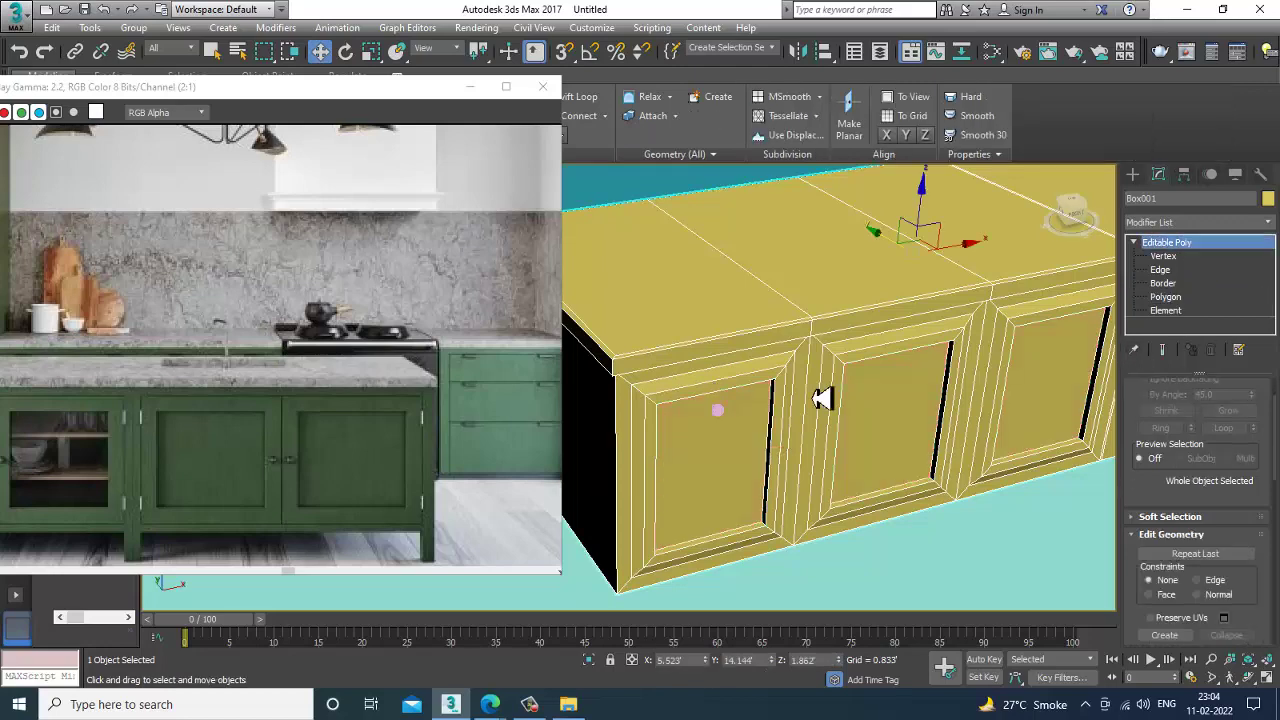
Copy the knob from the leftmost door onto the second cabinet door, placing the copy at about X 0.656'.
{"action": "left_click", "coordinate": [718, 411]}
{"action": "scroll", "coordinate": [737, 390], "scroll_direction": "up", "scroll_amount": 5}
{"action": "scroll", "coordinate": [745, 463], "scroll_direction": "up", "scroll_amount": 3}
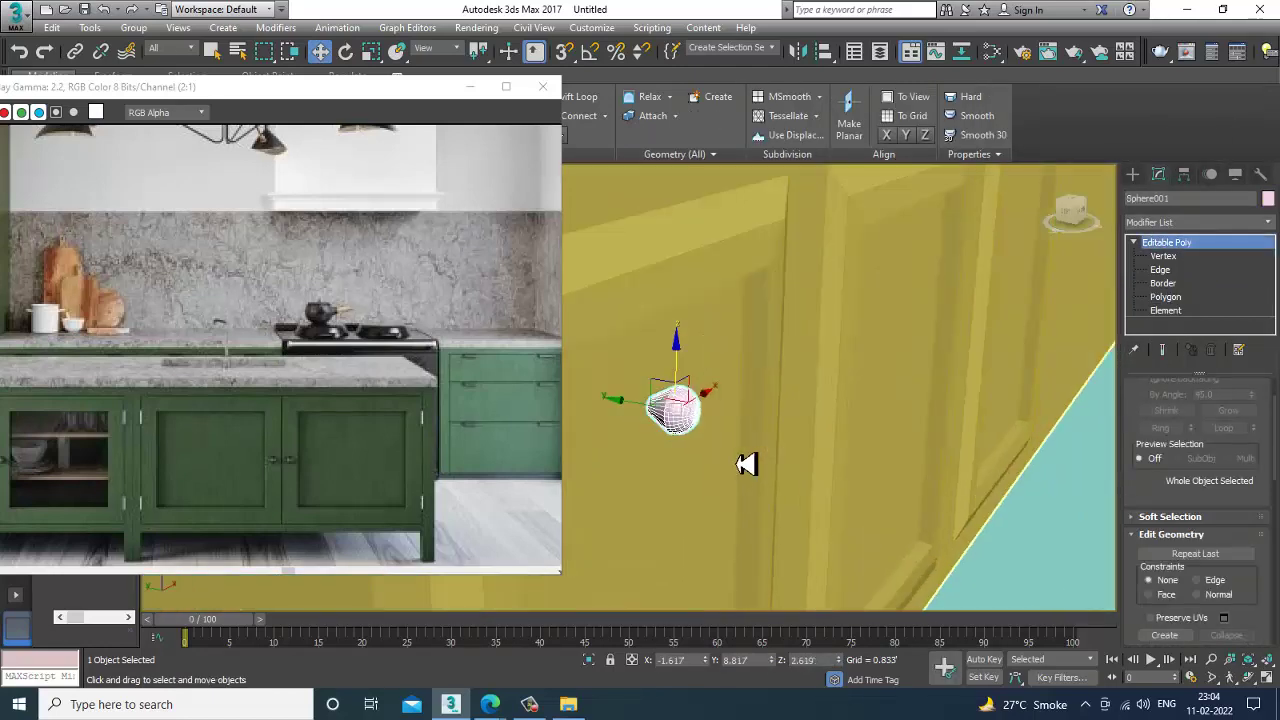
{"action": "middle_click_drag", "start_coordinate": [745, 463], "coordinate": [675, 424], "text": "alt"}
{"action": "scroll", "coordinate": [780, 395], "scroll_direction": "down", "scroll_amount": 3}
{"action": "left_click_drag", "start_coordinate": [680, 411], "coordinate": [929, 437], "text": "shift"}
{"action": "left_click", "coordinate": [637, 420]}
{"action": "scroll", "coordinate": [793, 430], "scroll_direction": "down", "scroll_amount": 2}
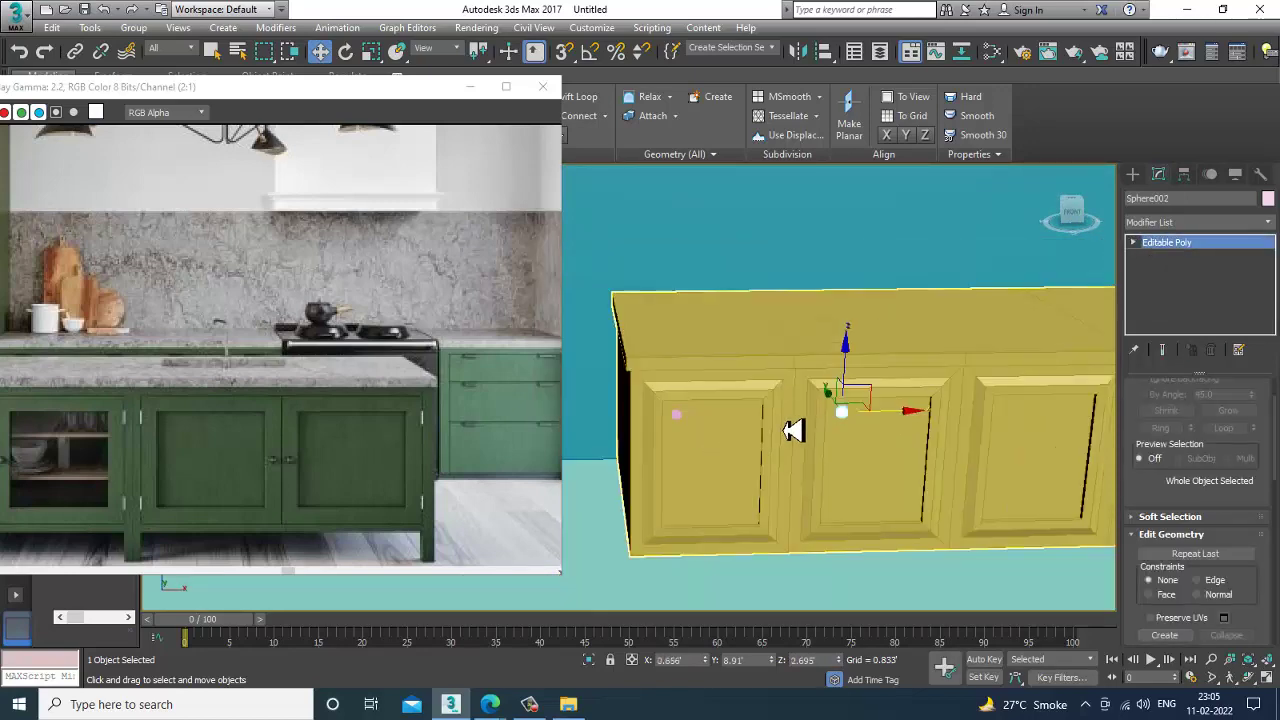
Save the scene as kitchen_1 in the February 2021 folder on drive D.
{"action": "key", "text": "ctrl+s"}
{"action": "left_click", "coordinate": [70, 250]}
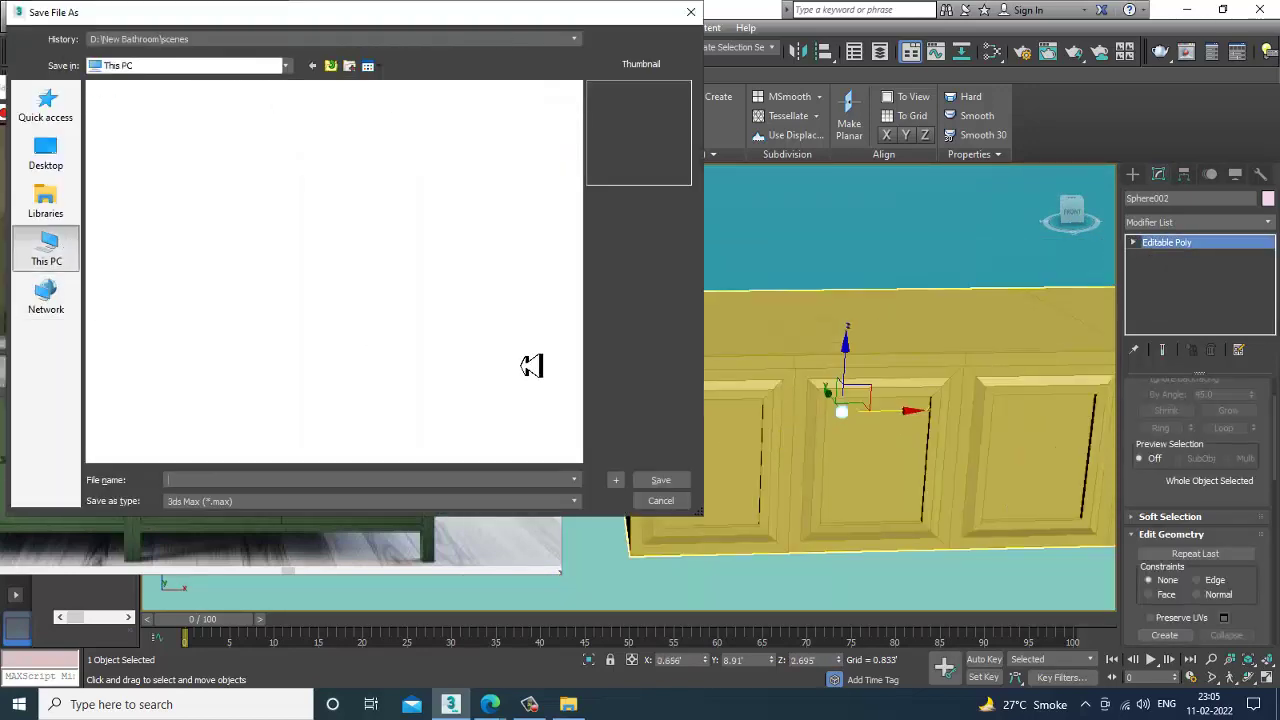
{"action": "double_click", "coordinate": [380, 320]}
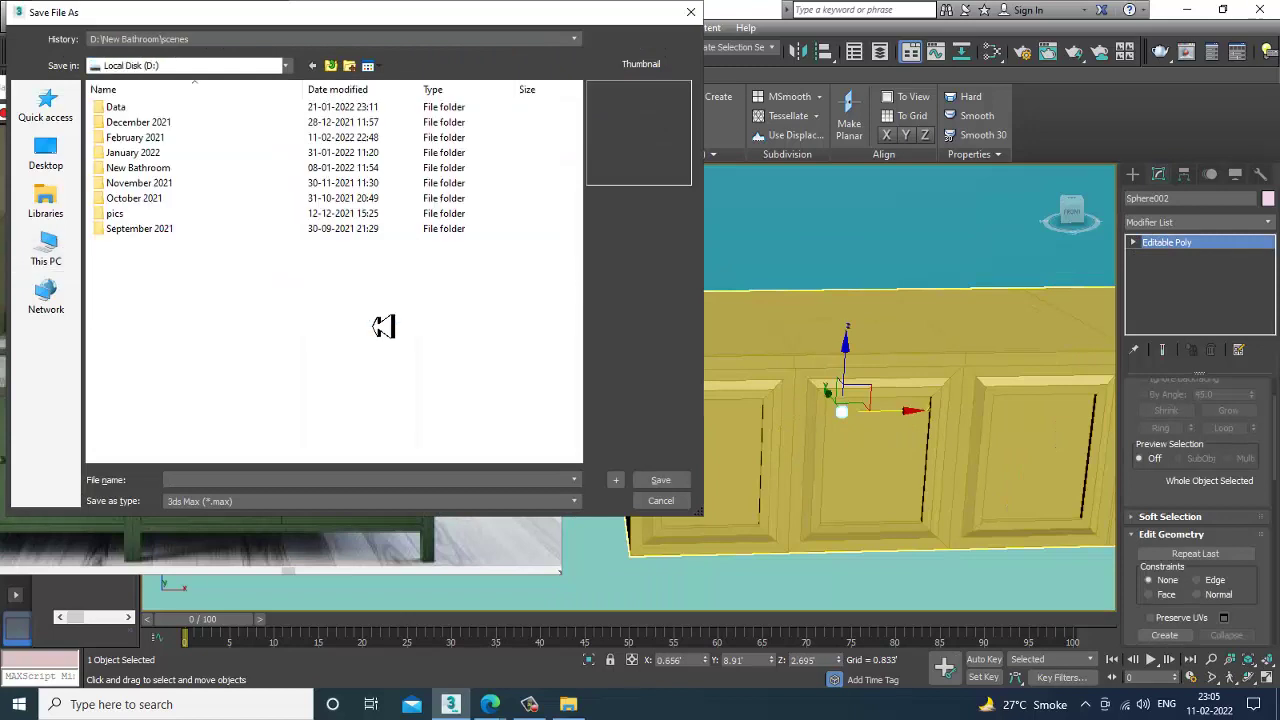
{"action": "double_click", "coordinate": [150, 137]}
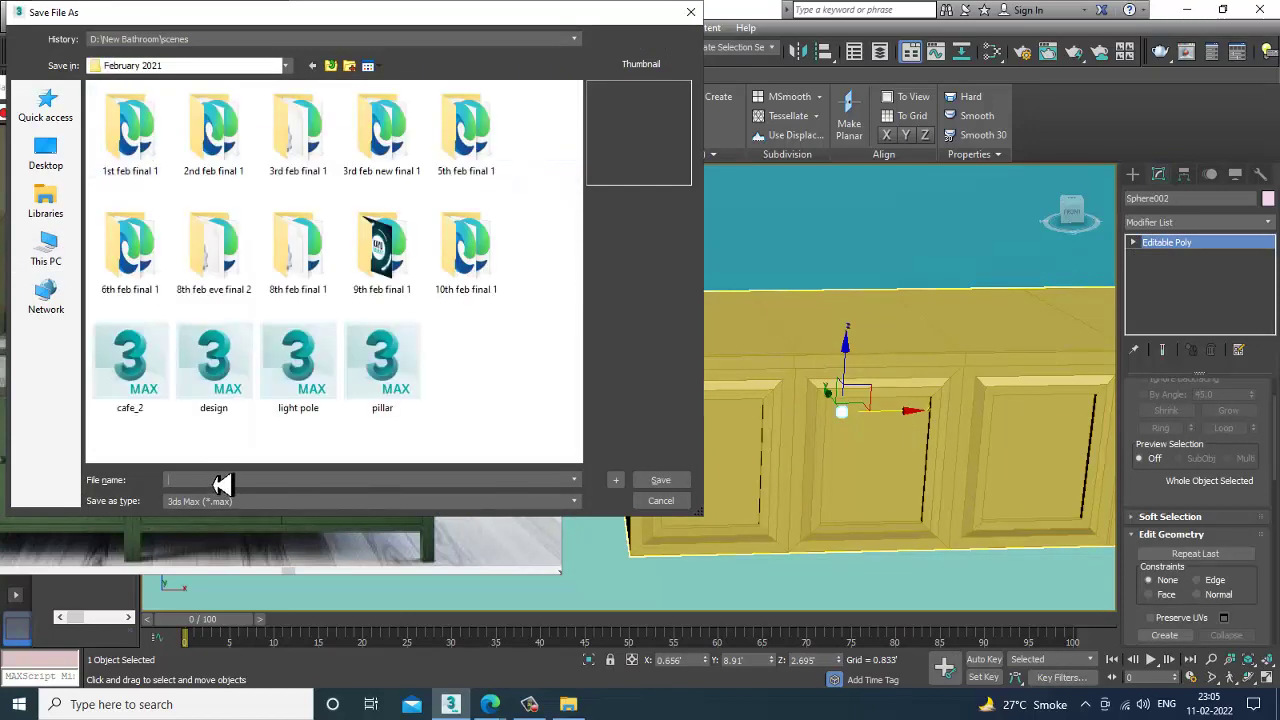
{"action": "left_click", "coordinate": [222, 480]}
{"action": "type", "text": "kitchen"}
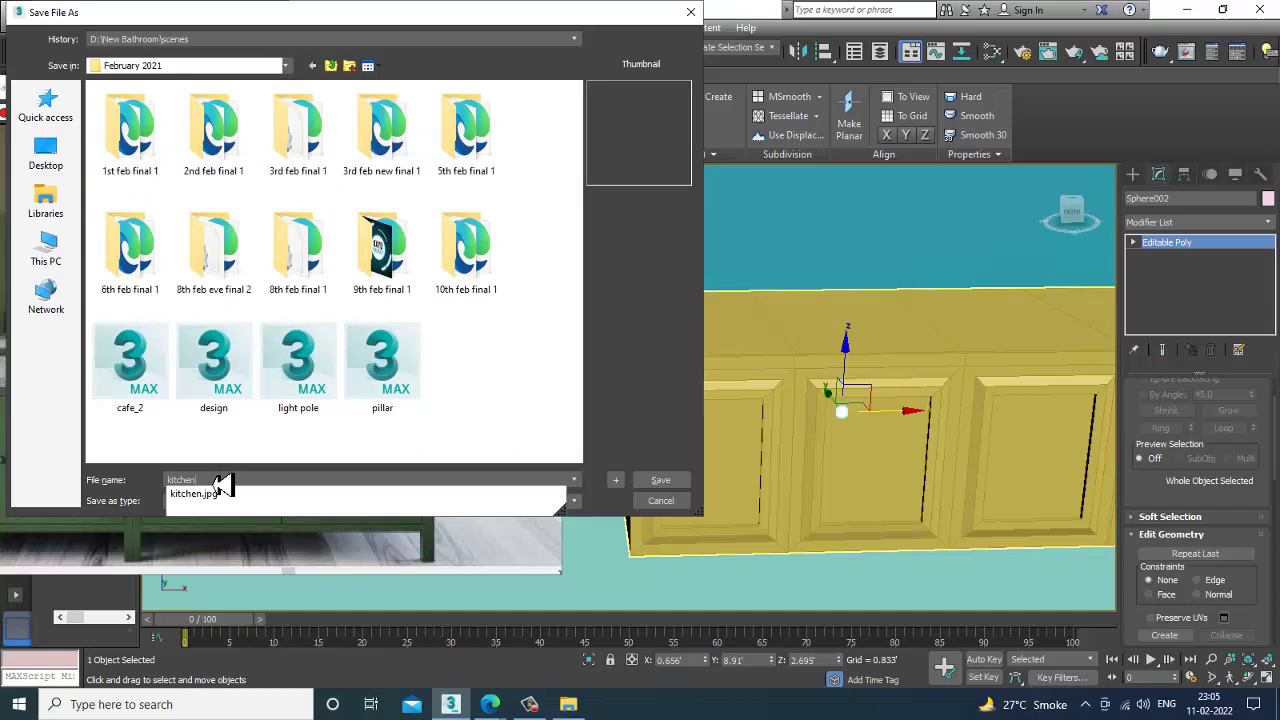
{"action": "type", "text": "_1"}
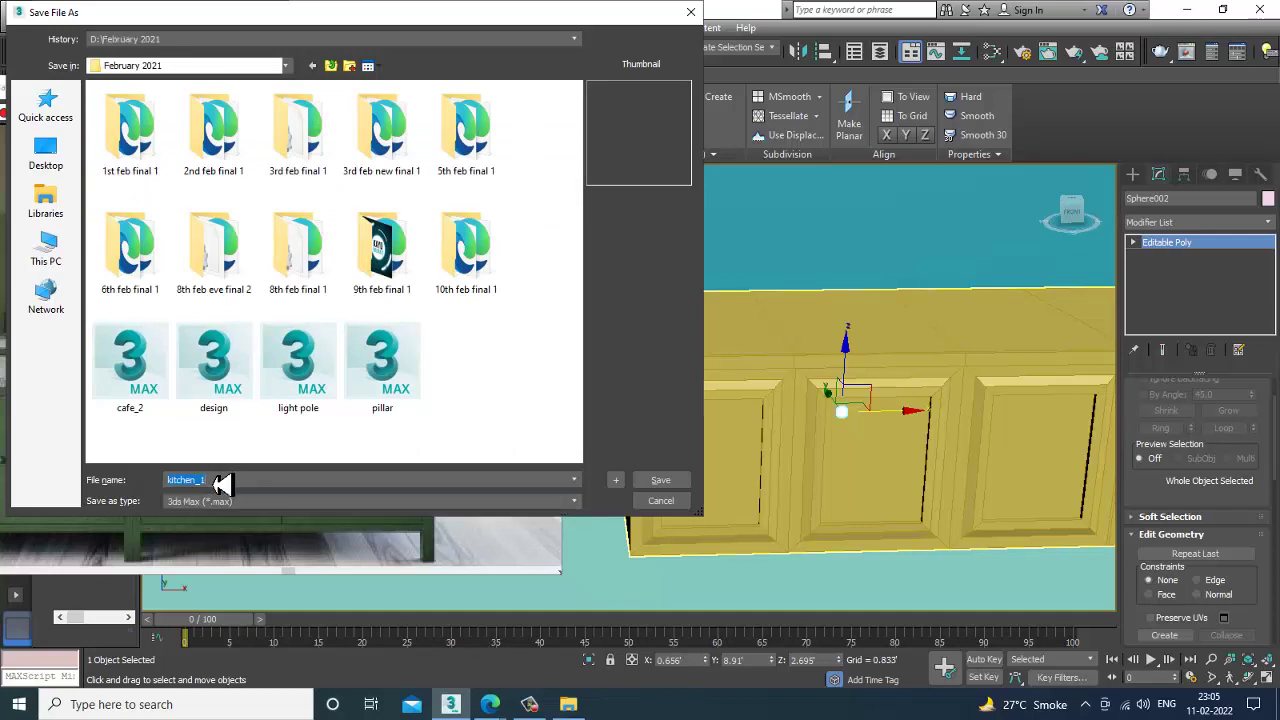
{"action": "key", "text": "Return"}
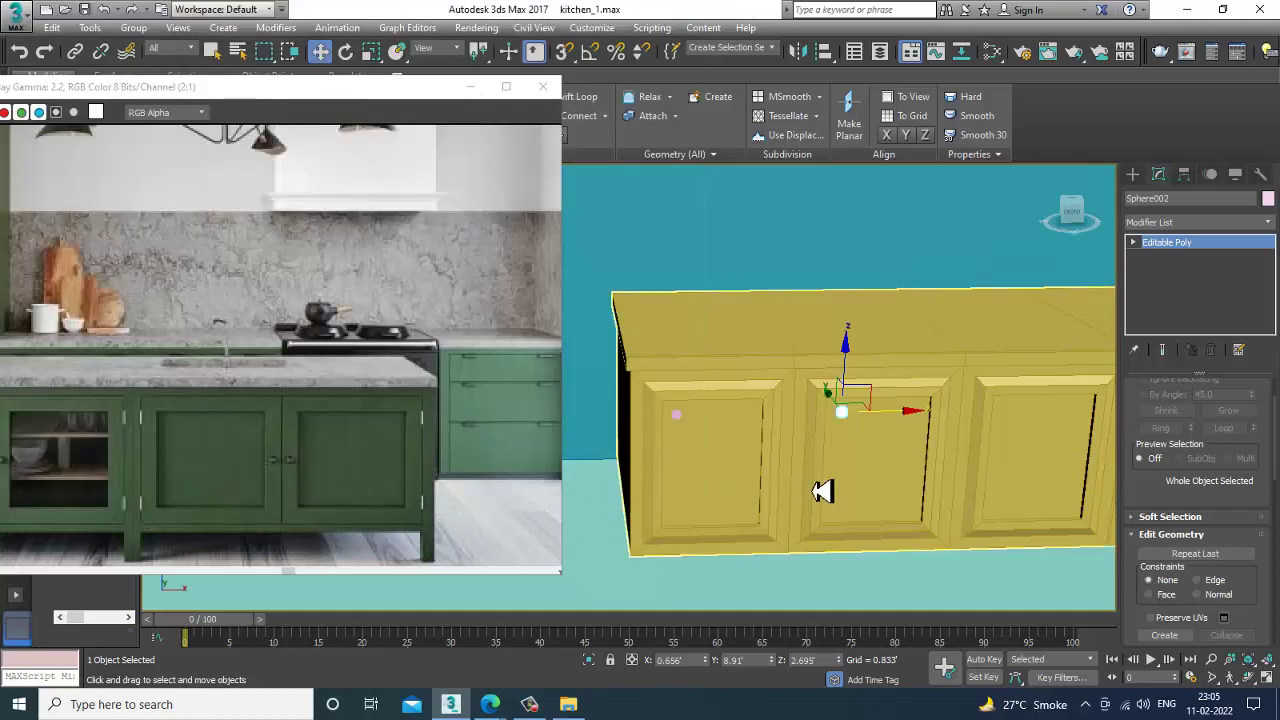
Copy the second door's knob along X onto the third cabinet door, at about X 3.676'.
{"action": "middle_click_drag", "start_coordinate": [876, 461], "coordinate": [771, 437], "text": "alt"}
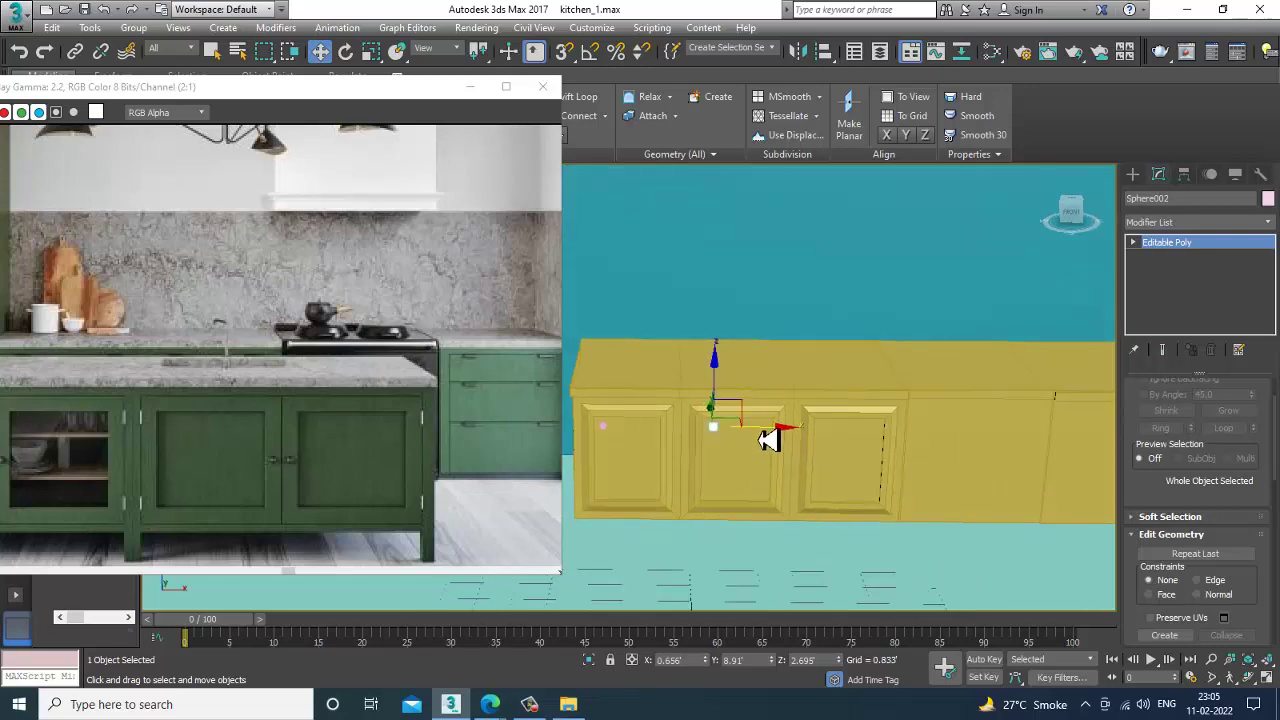
{"action": "left_click_drag", "start_coordinate": [874, 452], "coordinate": [874, 452], "text": "shift"}
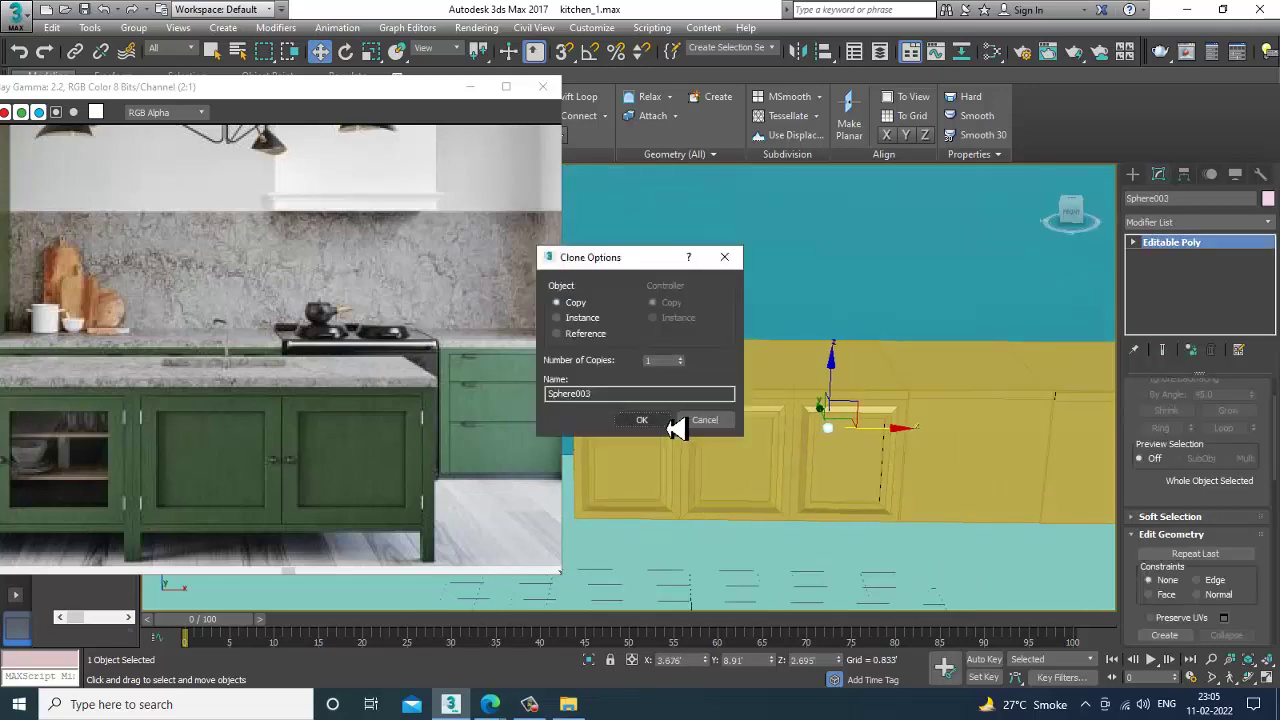
{"action": "left_click", "coordinate": [649, 424]}
Assign one grey object color to all objects in the scene and clear the selection.
{"action": "middle_click_drag", "start_coordinate": [405, 408], "coordinate": [344, 387]}
{"action": "scroll", "coordinate": [906, 453], "scroll_direction": "down", "scroll_amount": 3}
{"action": "middle_click_drag", "start_coordinate": [915, 453], "coordinate": [882, 418]}
{"action": "middle_click_drag", "start_coordinate": [289, 372], "coordinate": [314, 384]}
{"action": "scroll", "coordinate": [315, 385], "scroll_direction": "down", "scroll_amount": 1}
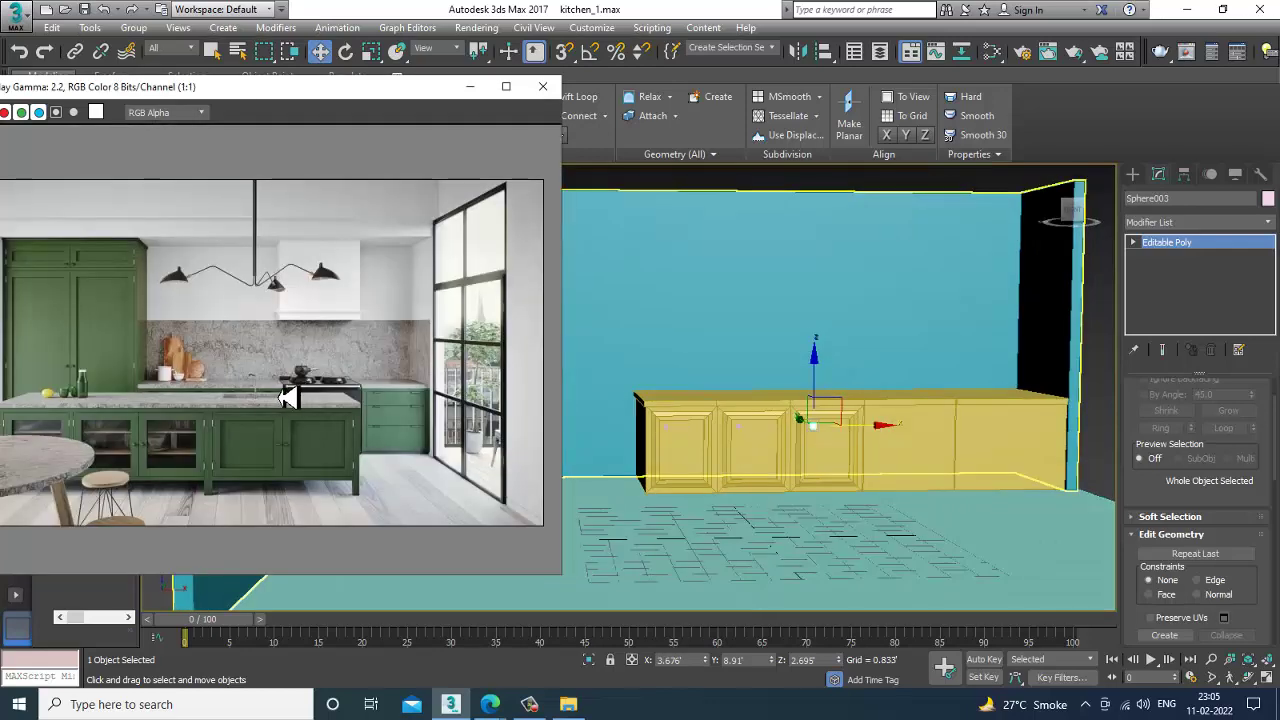
{"action": "scroll", "coordinate": [808, 457], "scroll_direction": "up", "scroll_amount": 4}
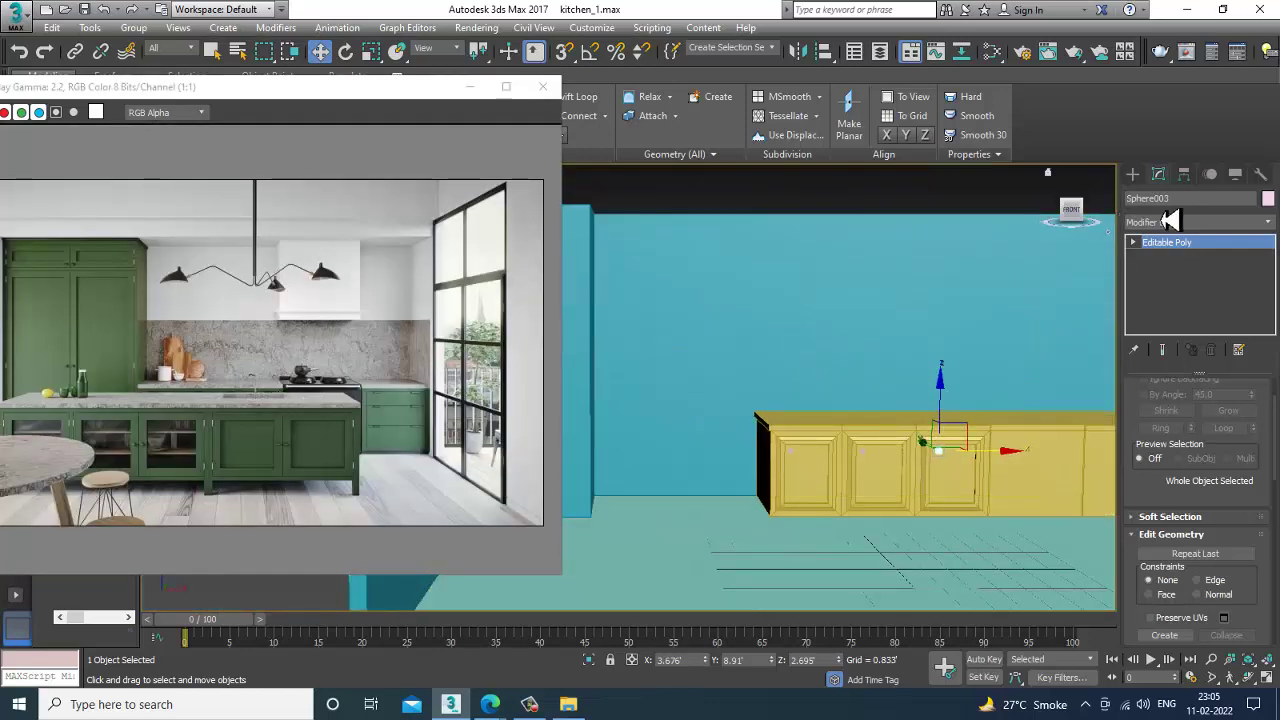
{"action": "left_click", "coordinate": [1137, 177]}
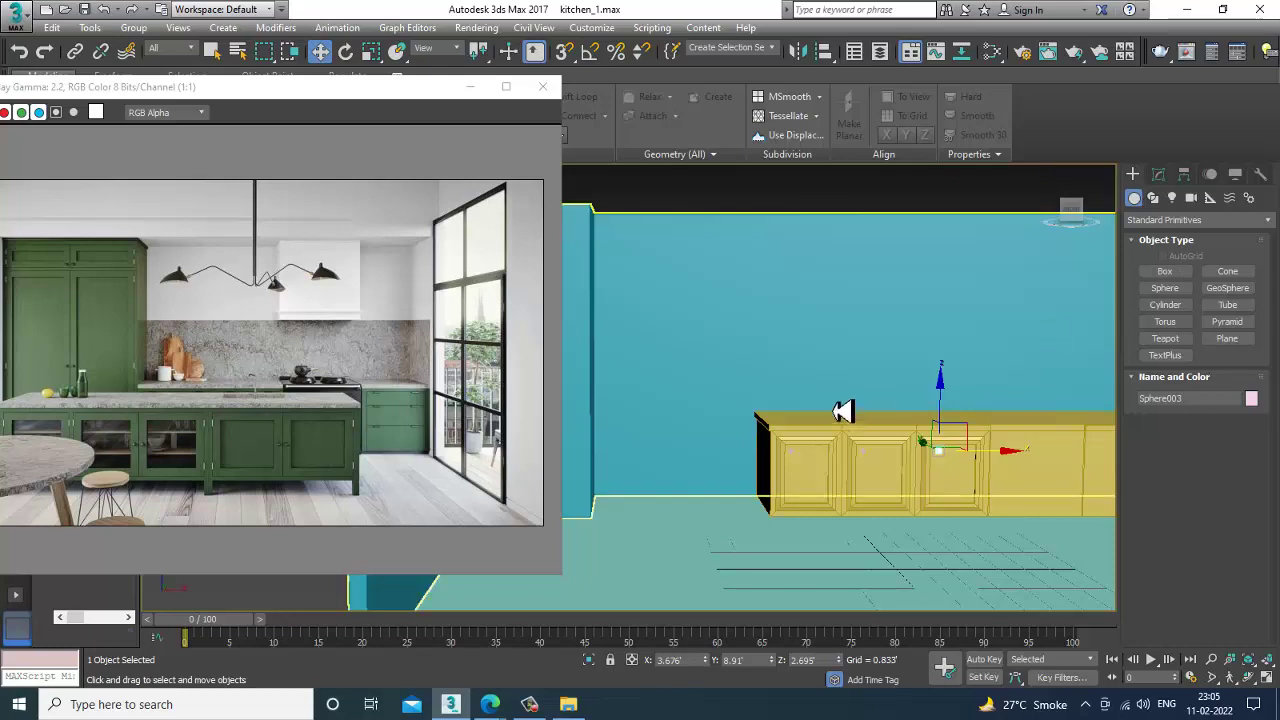
{"action": "middle_click_drag", "start_coordinate": [843, 411], "coordinate": [849, 460], "text": "alt"}
{"action": "scroll", "coordinate": [849, 460], "scroll_direction": "down", "scroll_amount": 4}
{"action": "key", "text": "ctrl+a"}
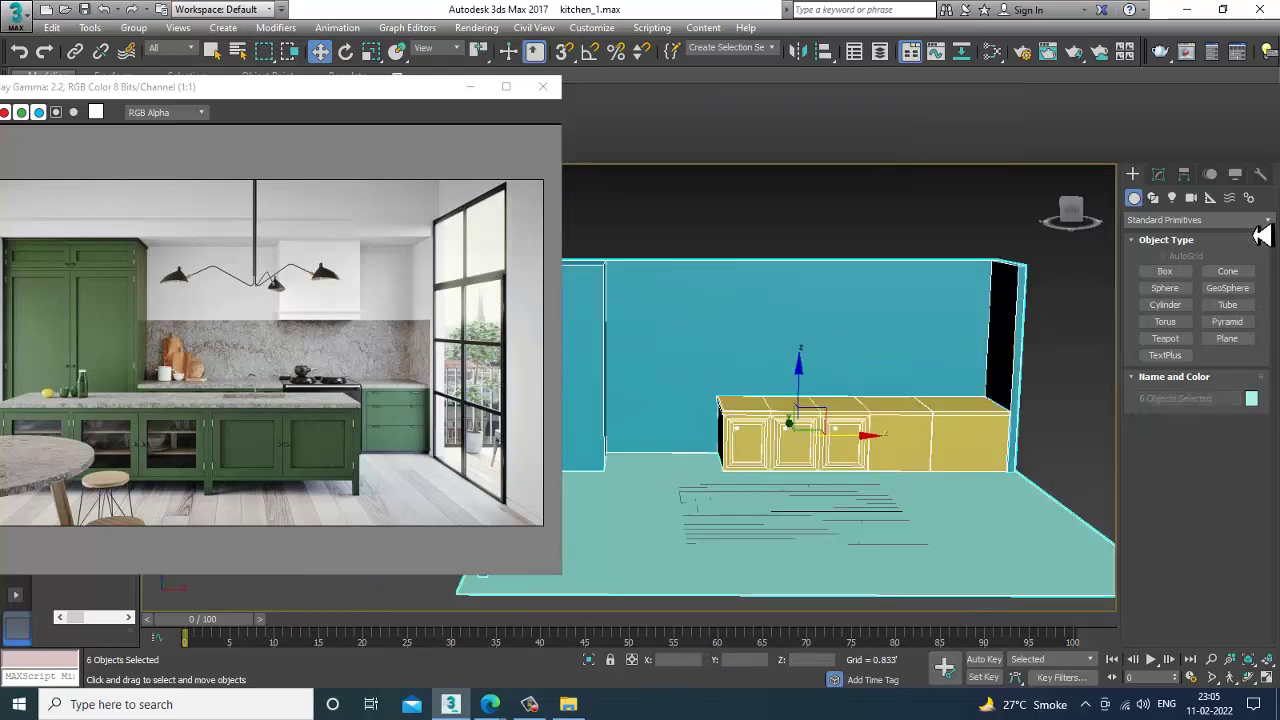
{"action": "left_click", "coordinate": [1251, 399]}
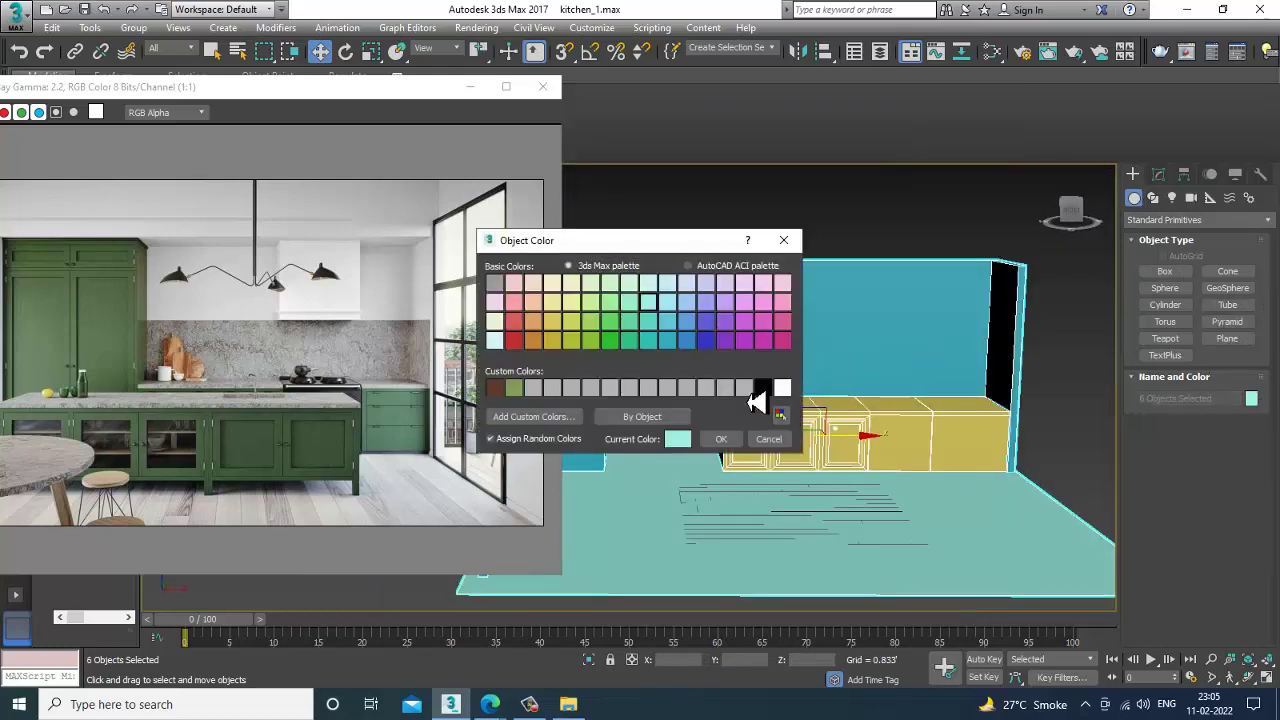
{"action": "left_click", "coordinate": [720, 441]}
{"action": "left_click", "coordinate": [796, 243]}
Select the floor plane and examine the grey room and base cabinet from several angles.
{"action": "scroll", "coordinate": [797, 374], "scroll_direction": "up", "scroll_amount": 3}
{"action": "middle_click_drag", "start_coordinate": [845, 398], "coordinate": [805, 532], "text": "alt"}
{"action": "scroll", "coordinate": [859, 455], "scroll_direction": "up", "scroll_amount": 3}
{"action": "left_click", "coordinate": [857, 560]}
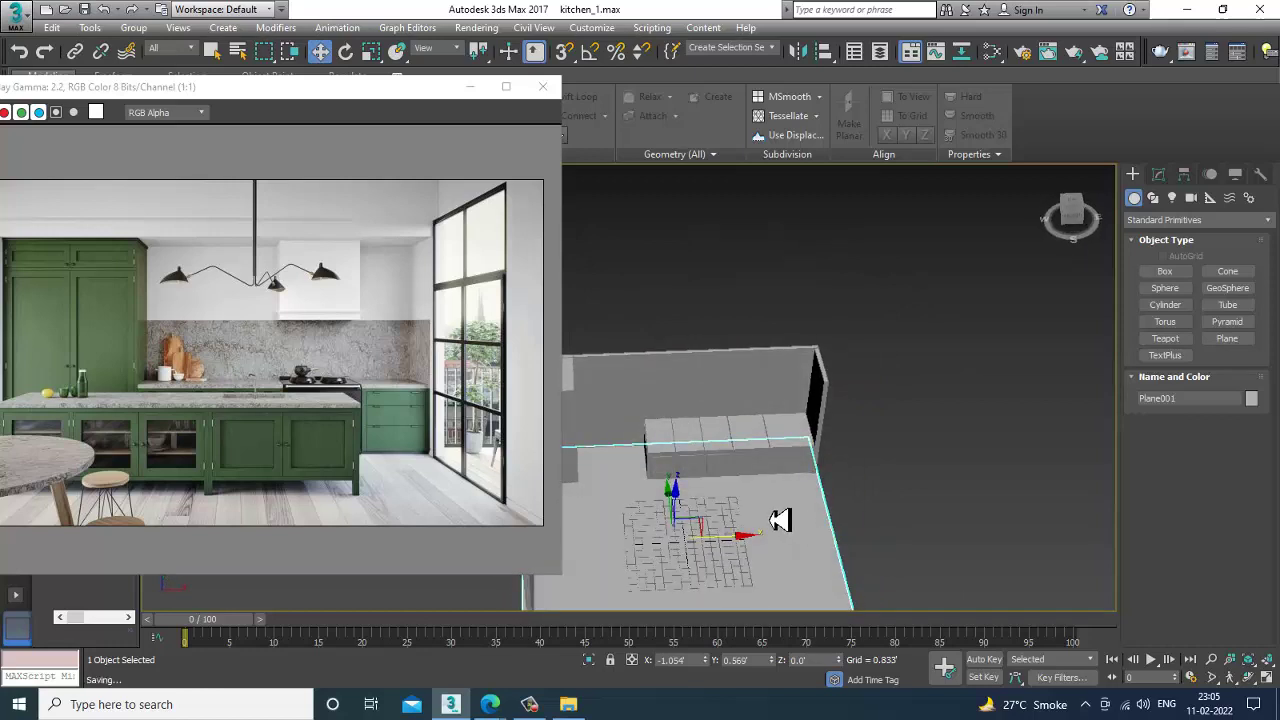
{"action": "scroll", "coordinate": [858, 476], "scroll_direction": "up", "scroll_amount": 3}
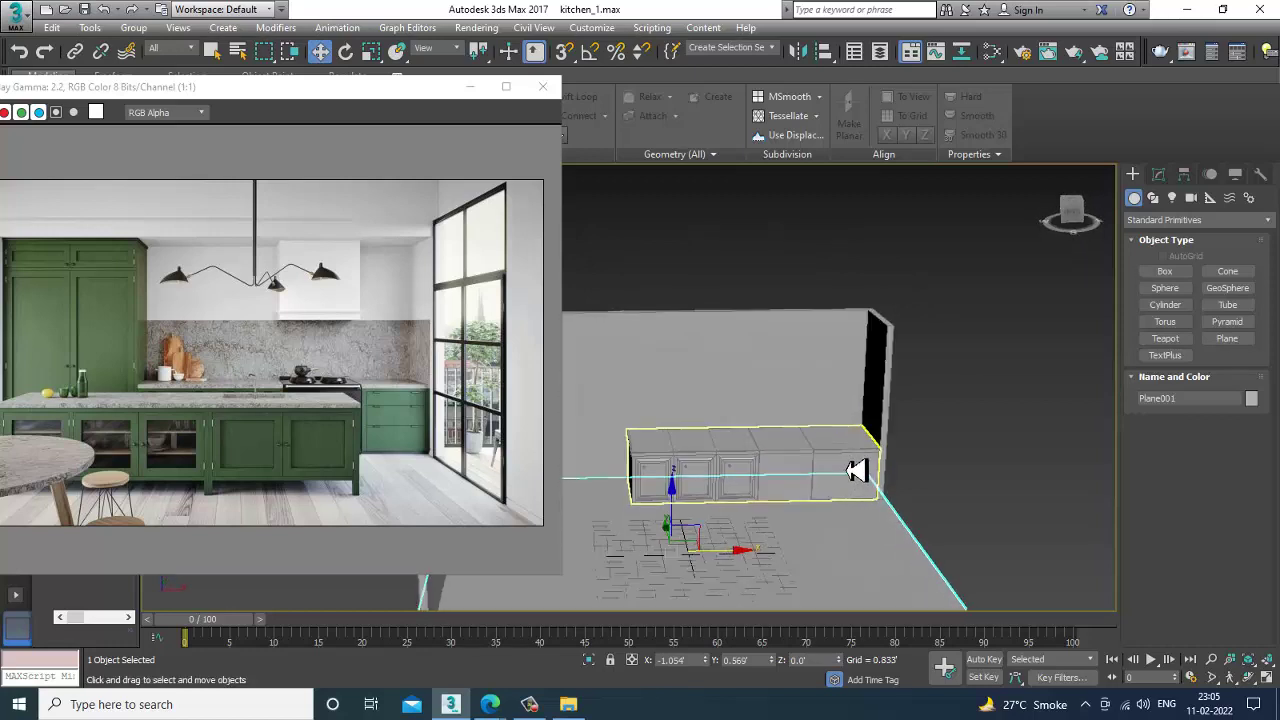
{"action": "mouse_move", "coordinate": [851, 487]}
{"action": "middle_mouse_down", "text": "alt"}
{"action": "mouse_move", "coordinate": [872, 494]}
{"action": "mouse_move", "coordinate": [859, 495]}
{"action": "middle_mouse_up", "text": "alt"}
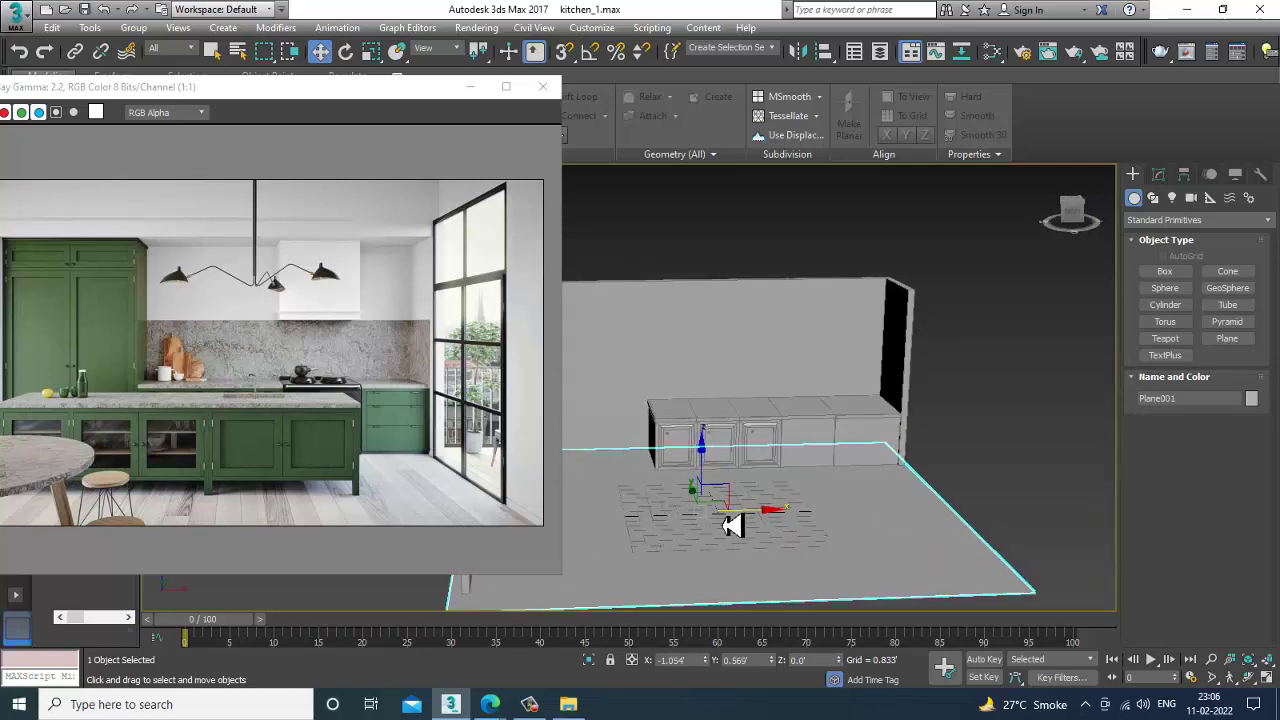
{"action": "middle_click_drag", "start_coordinate": [738, 515], "coordinate": [758, 553]}
{"action": "scroll", "coordinate": [785, 521], "scroll_direction": "up", "scroll_amount": 5}
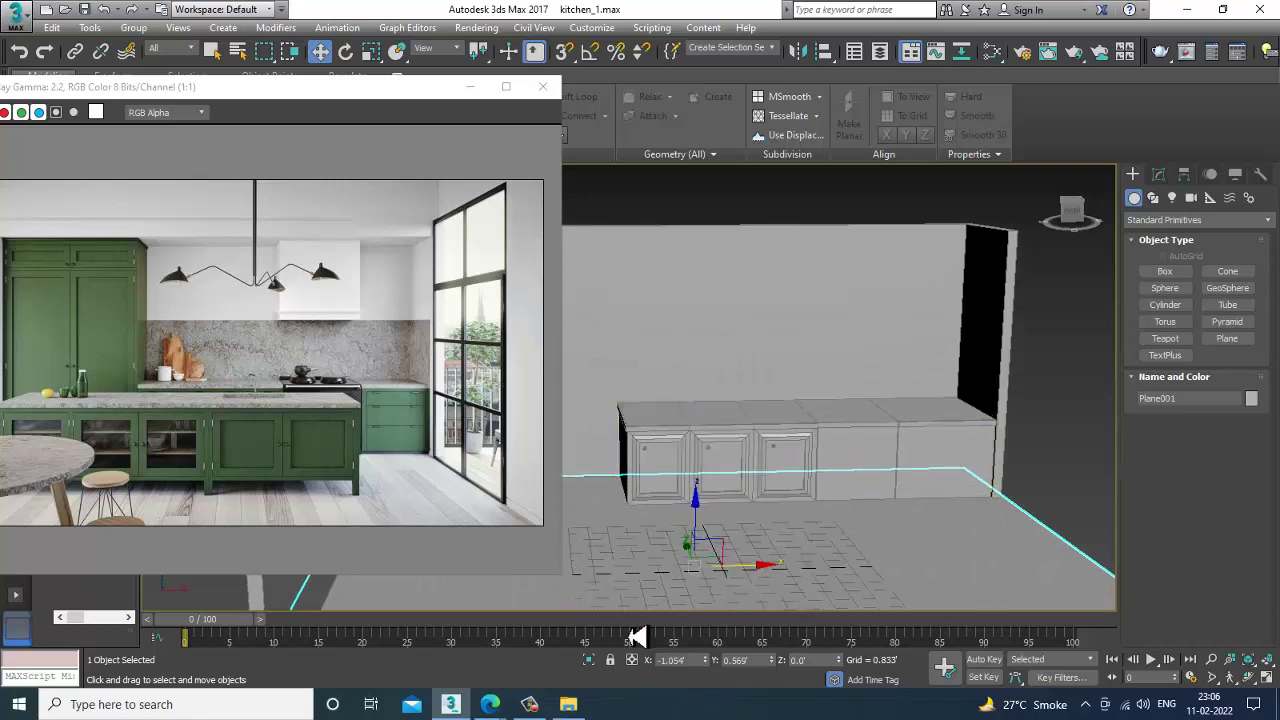